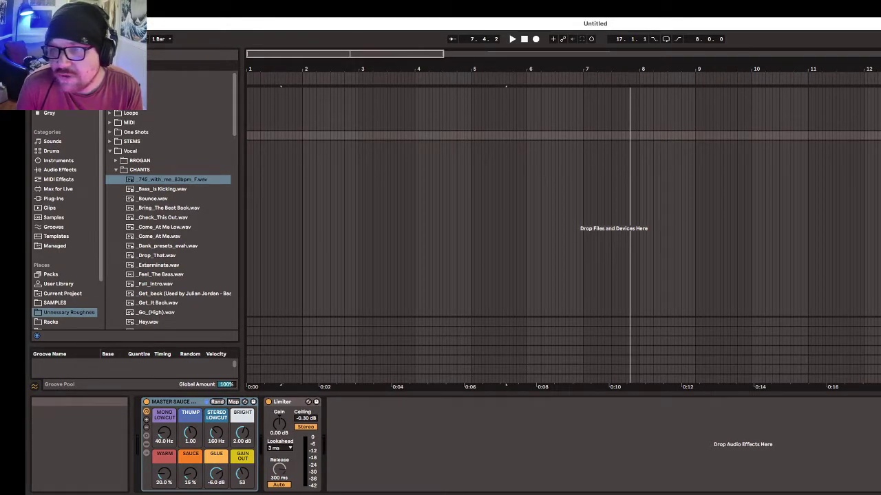
Step: Examine and compare the device chains on the PRE MASTER and PRE MASTER VOX groups and the F MASTER SAUCE 11 return track
drag(880, 275, 838, 276)
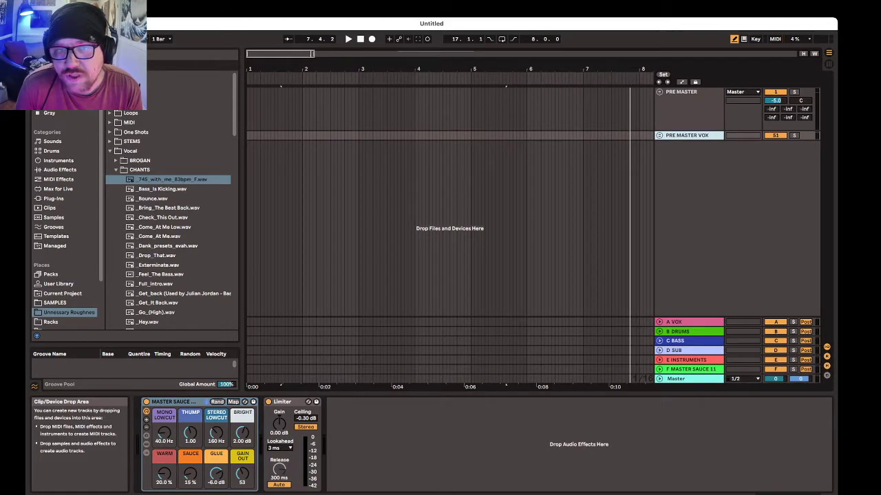
click(688, 106)
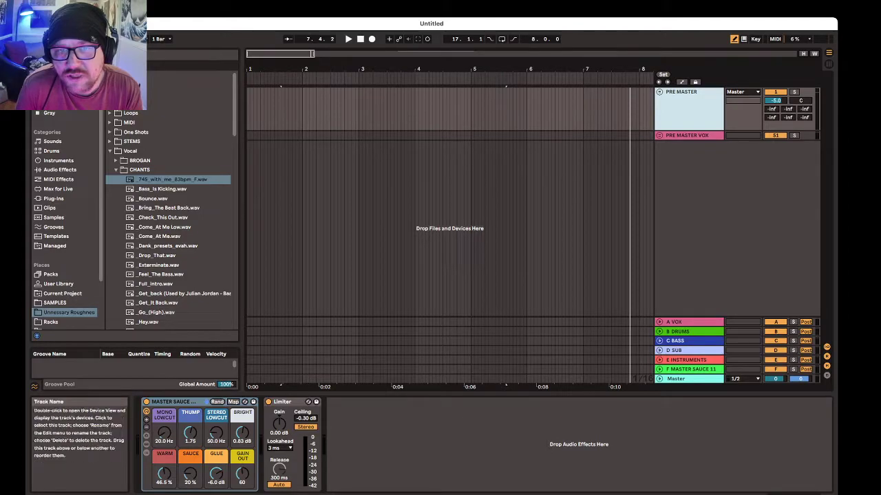
click(688, 136)
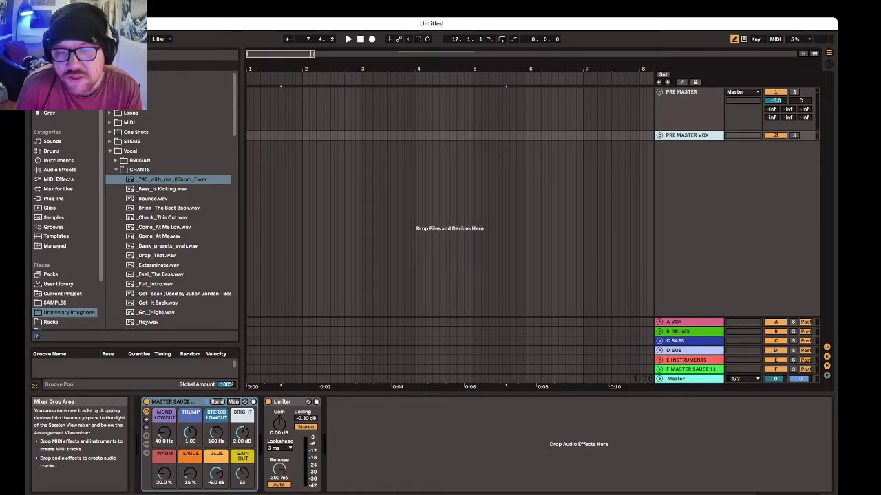
click(690, 370)
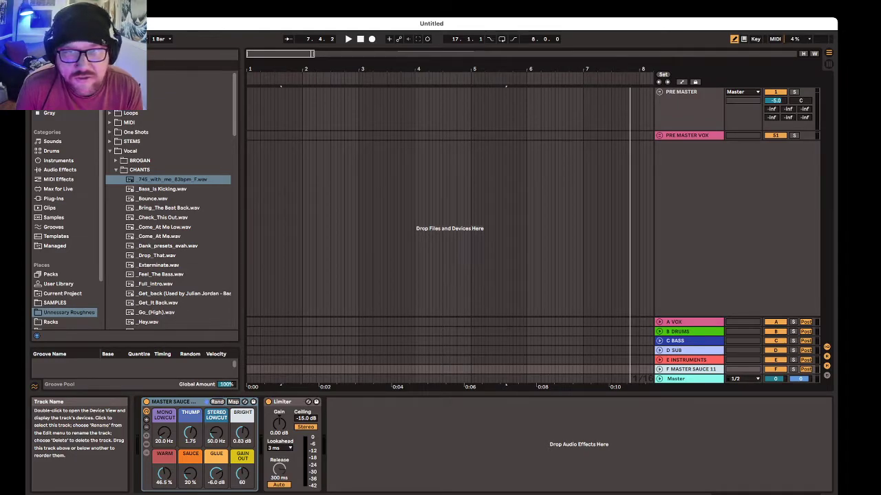
click(688, 102)
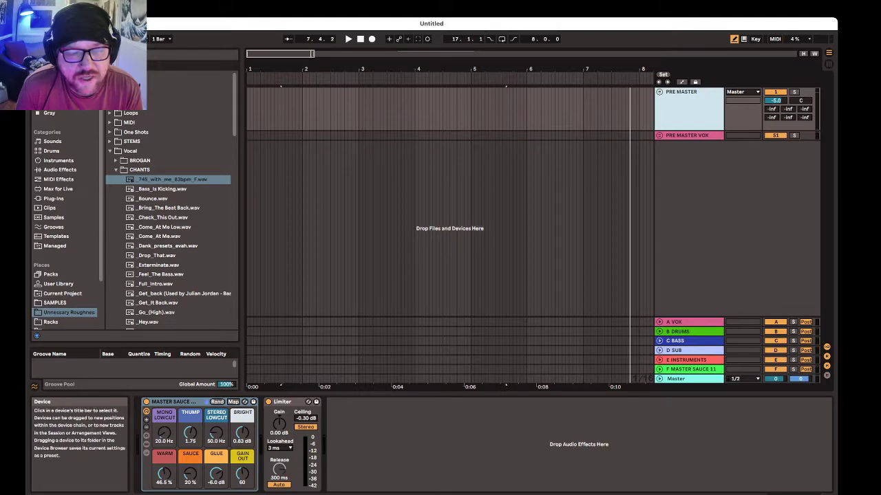
click(174, 402)
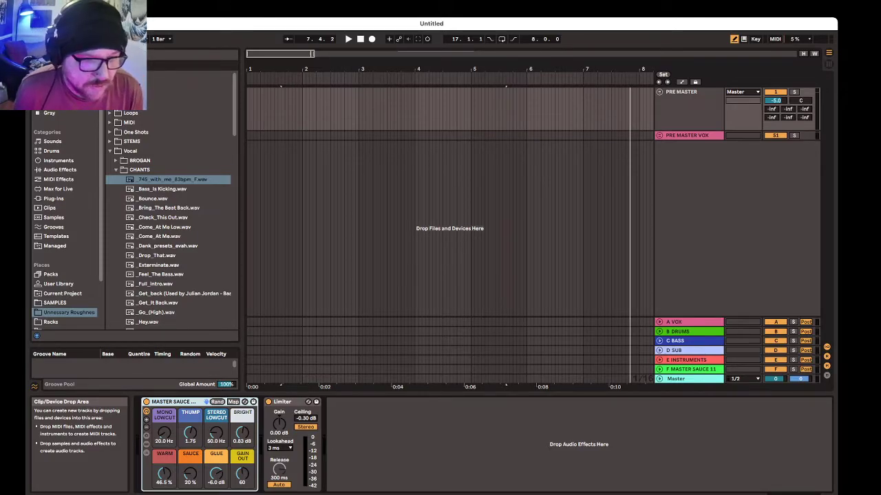
click(283, 402)
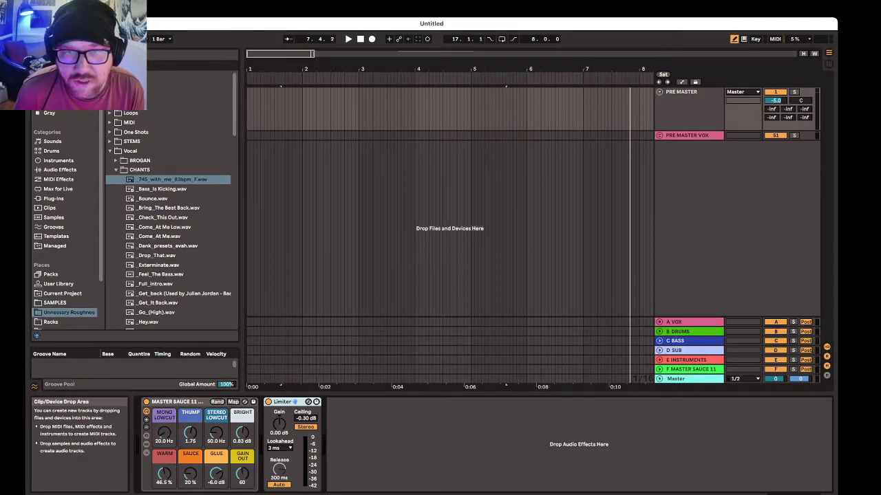
click(688, 107)
click(688, 135)
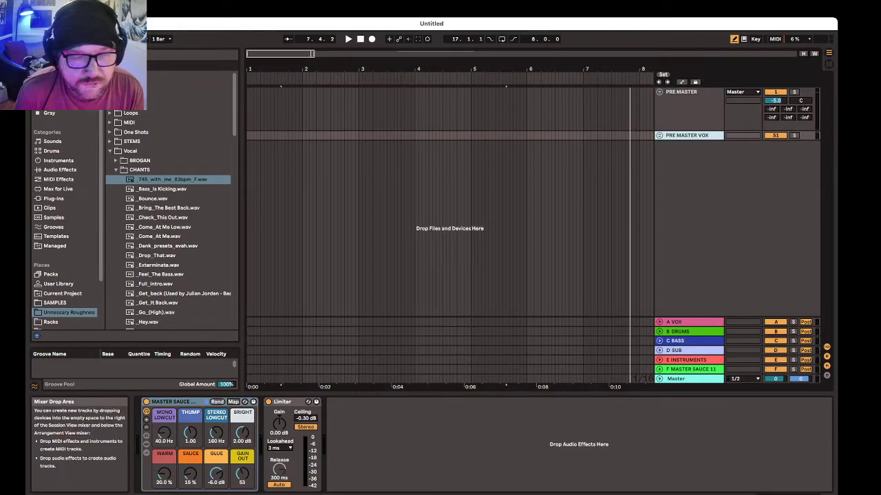
click(690, 370)
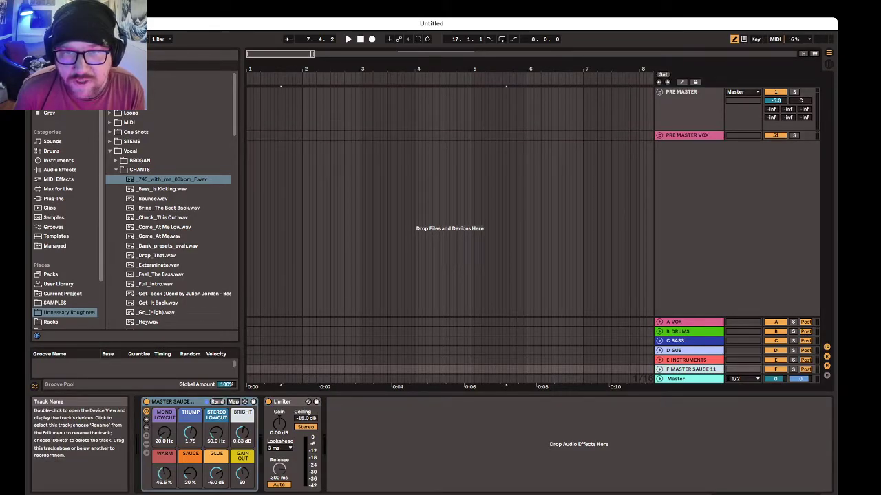
Step: Unfold the PRE MASTER group and review the device chains on its Drums, Bass, INSTRUMENTS and FX groups
click(659, 91)
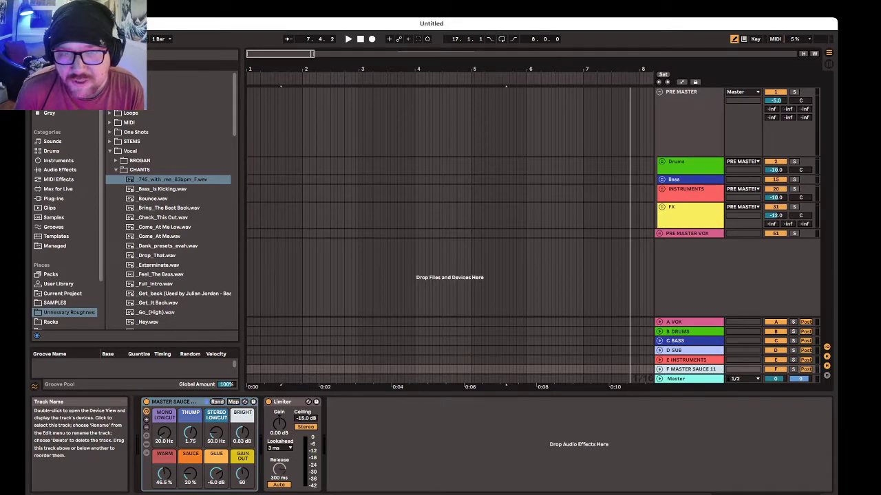
click(690, 163)
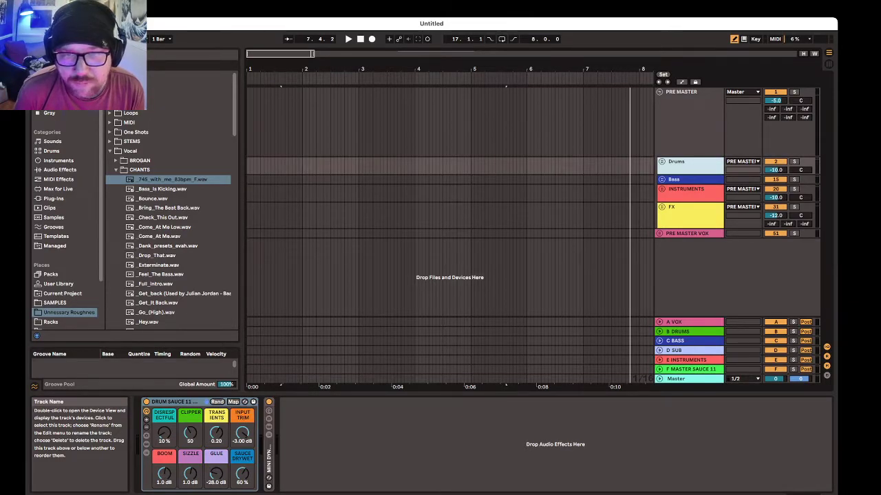
key(Down)
key(Down)
key(Down)
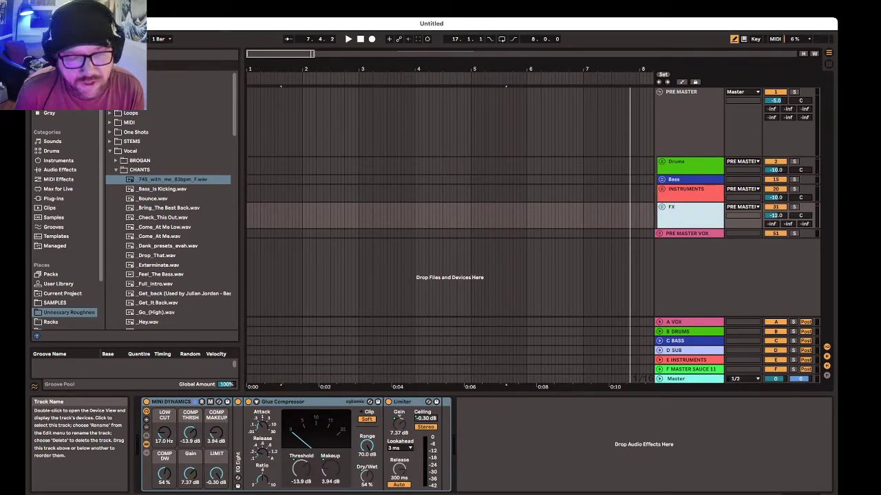
click(688, 164)
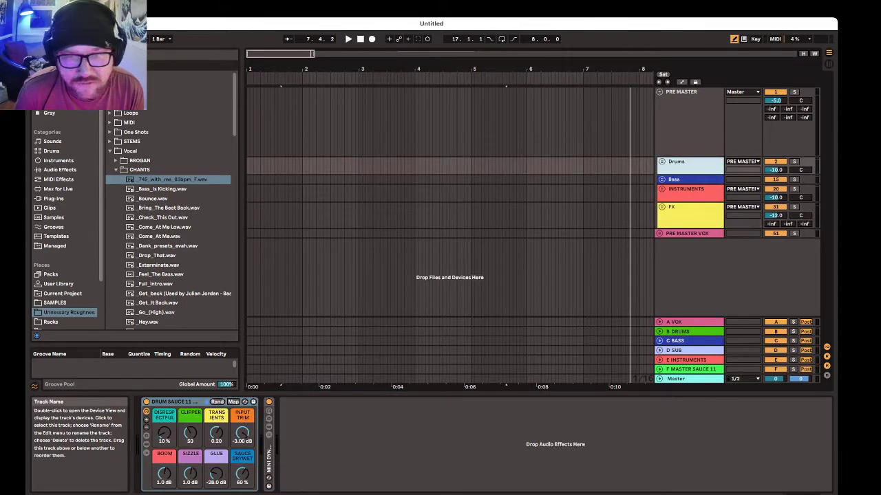
Step: Set LOW CUT to 10.0 Hz in the FX group's MINI DYNAMICS rack, expanding its EQ Eight during the change and collapsing it again
click(689, 211)
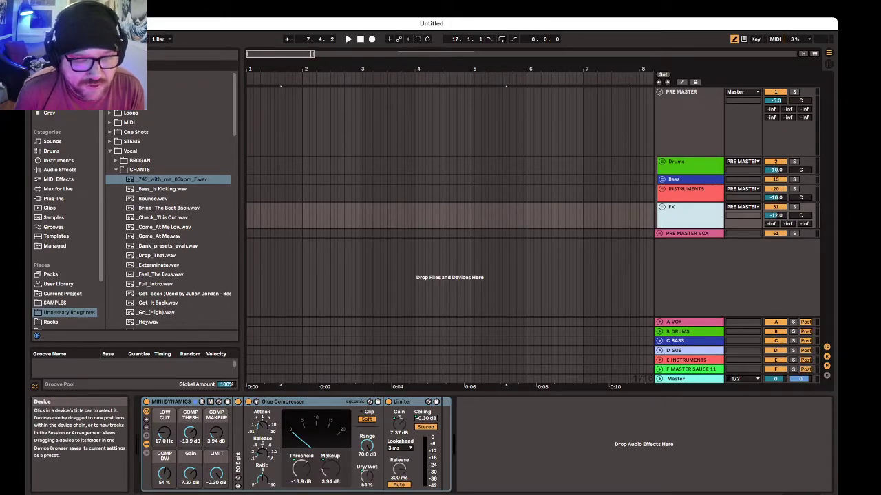
double_click(238, 451)
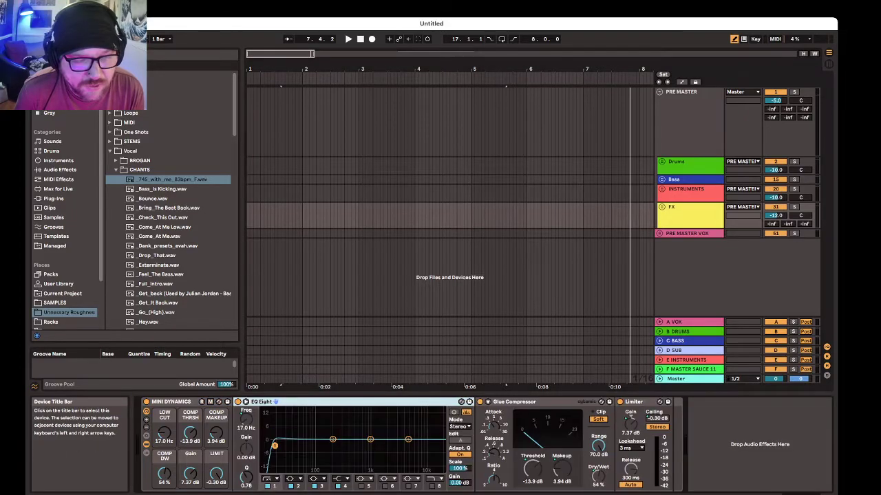
mouse_move(165, 433)
mouse_down()
mouse_move(164, 406)
mouse_move(165, 448)
mouse_up()
double_click(263, 402)
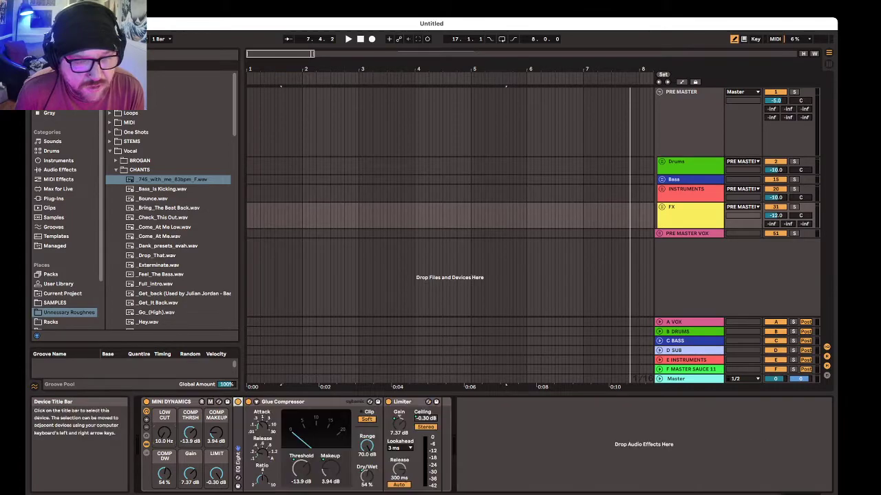
Step: Set the FX group's MINI DYNAMICS macros COMP THRSH to -23.9 dB, COMP DW to 53 % and LIMIT to 0.00 dB
drag(190, 434, 190, 465)
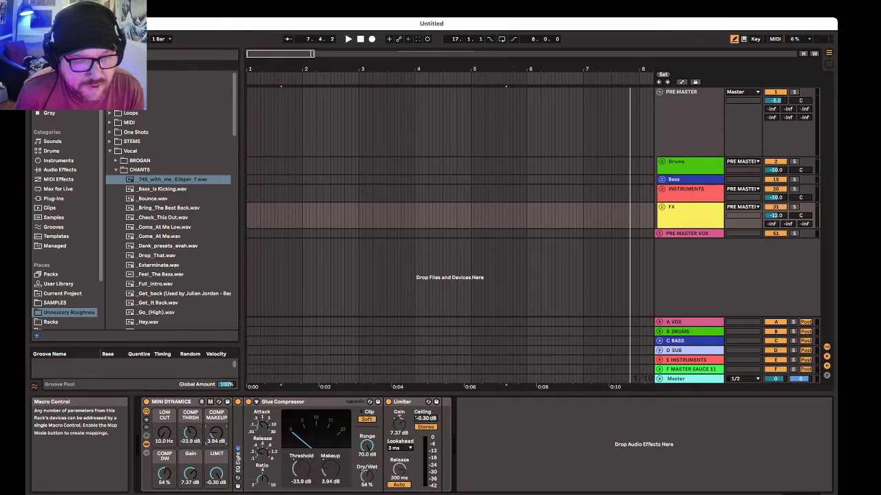
double_click(282, 402)
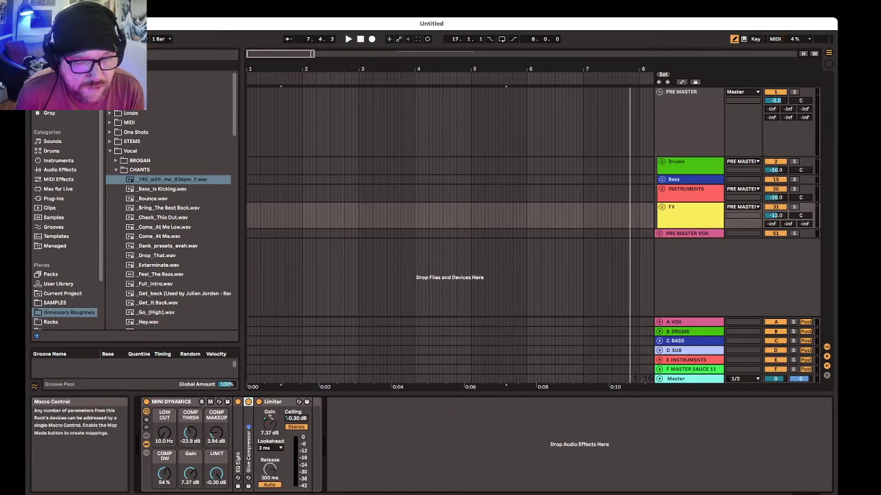
double_click(248, 440)
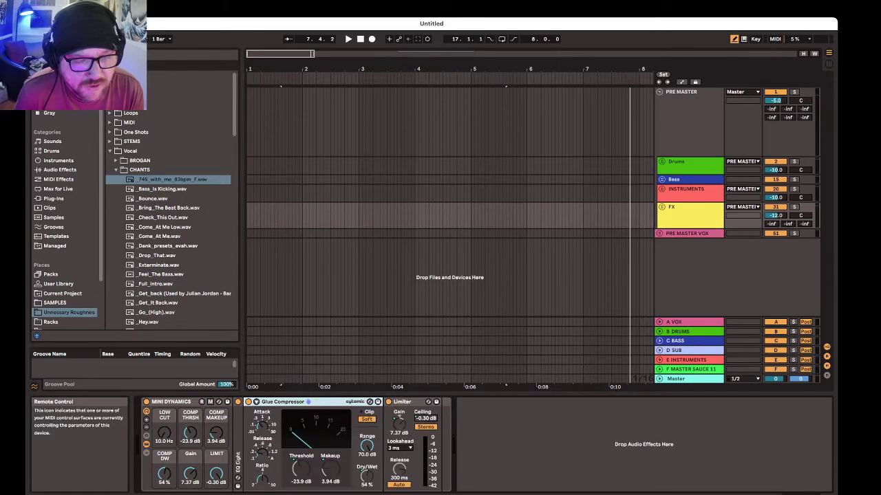
drag(164, 473, 216, 472)
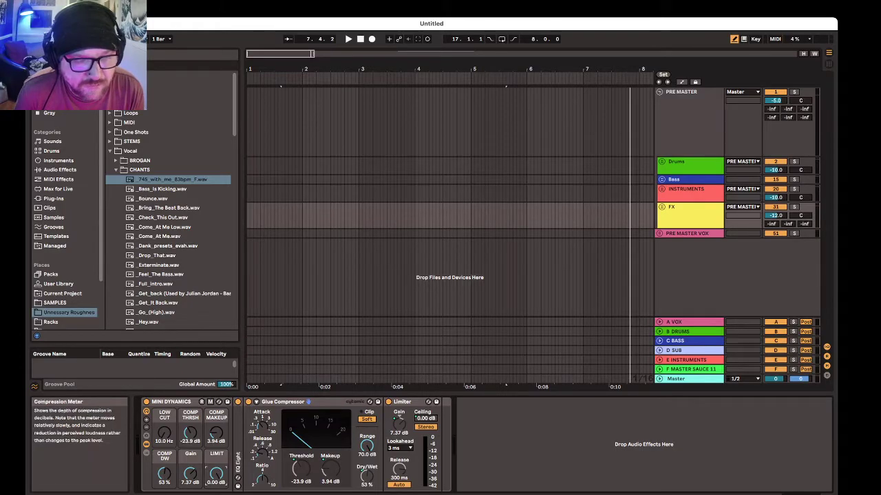
click(146, 444)
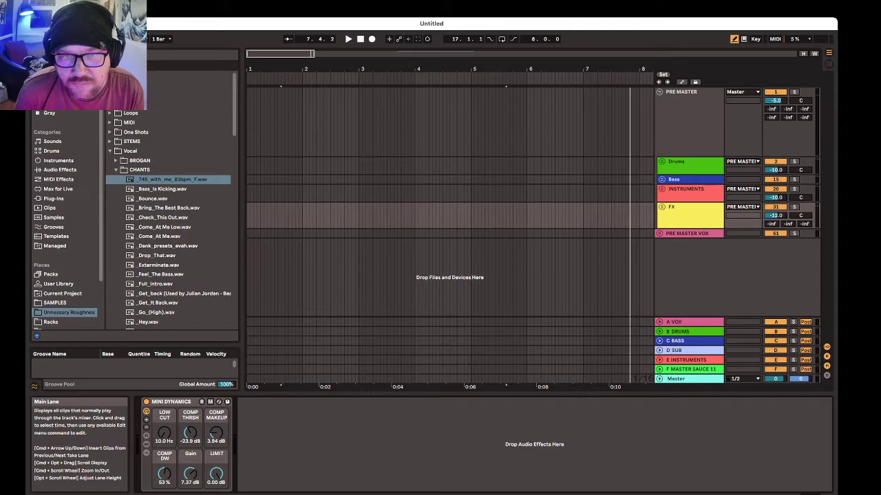
Step: Review the racks on the Drums, Bass and INSTRUMENTS groups, including the Bass group's DISRESPECT SAUCE and MINI DYNAMICS racks
click(688, 162)
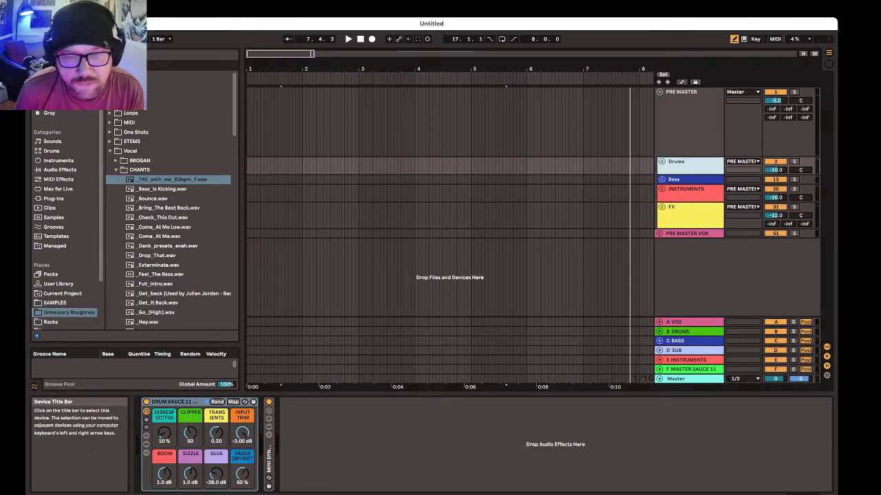
click(175, 402)
click(688, 179)
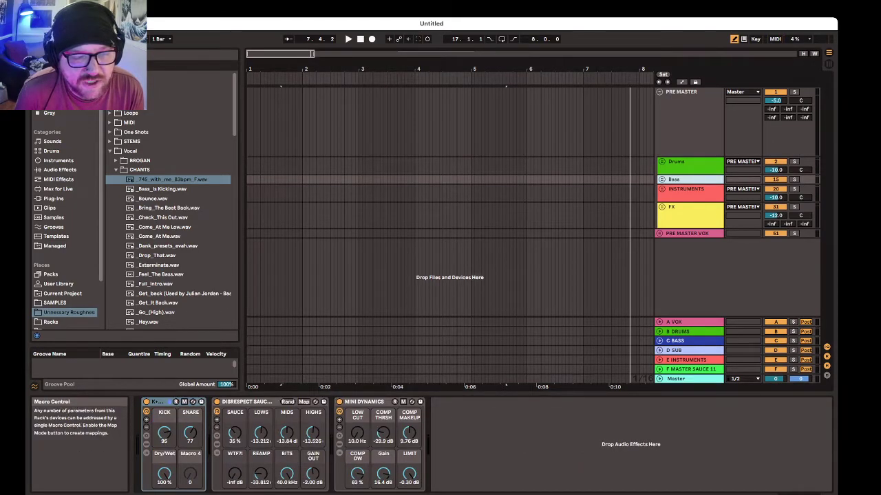
click(277, 402)
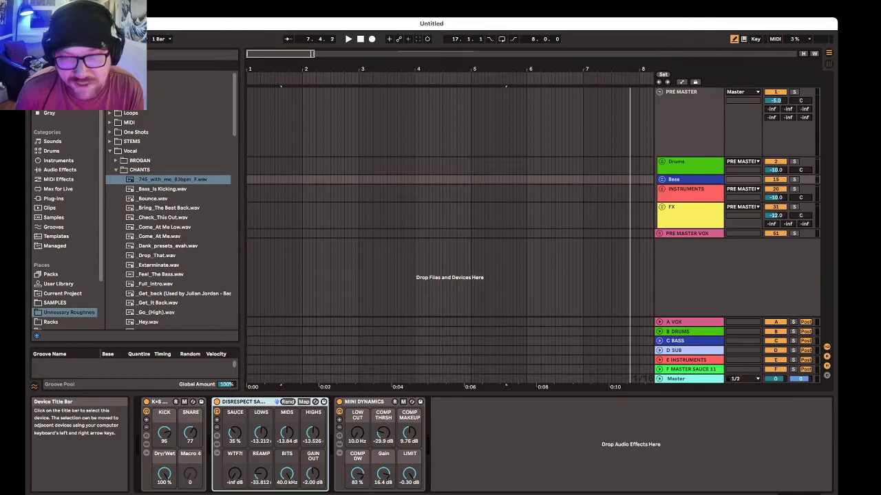
click(387, 402)
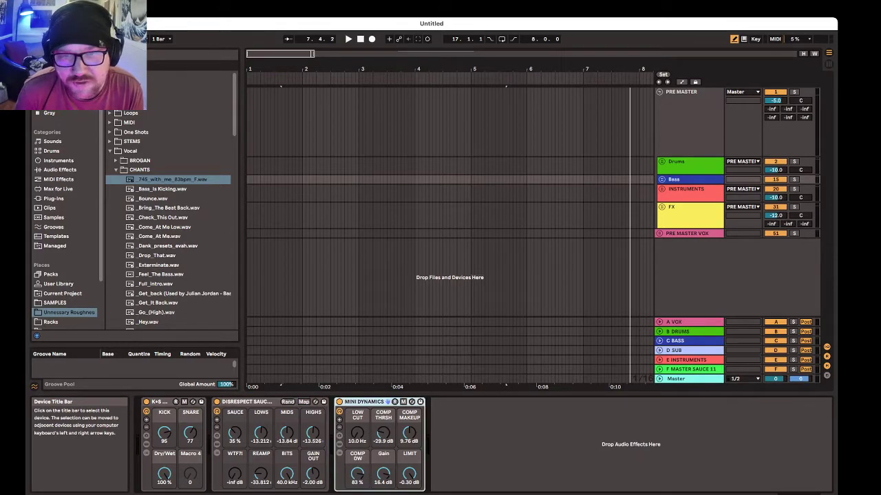
click(688, 189)
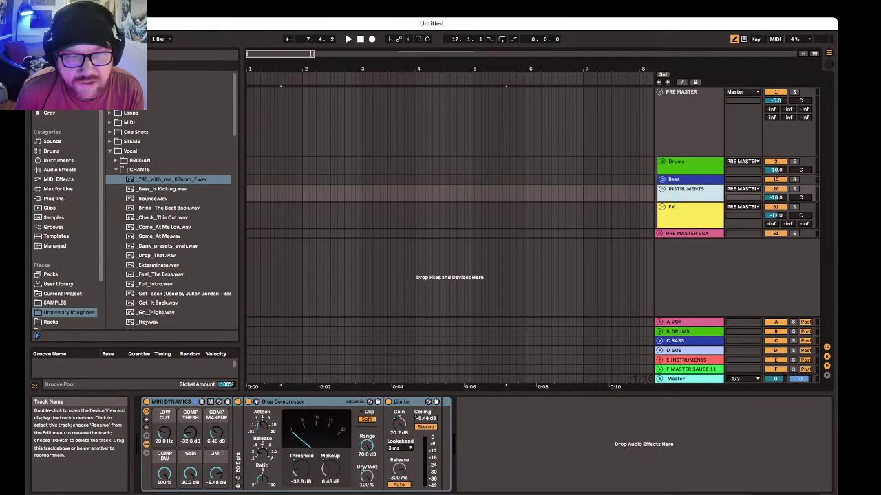
Step: Unfold the FX group to examine its subgroups, and fold it again
click(688, 213)
click(662, 207)
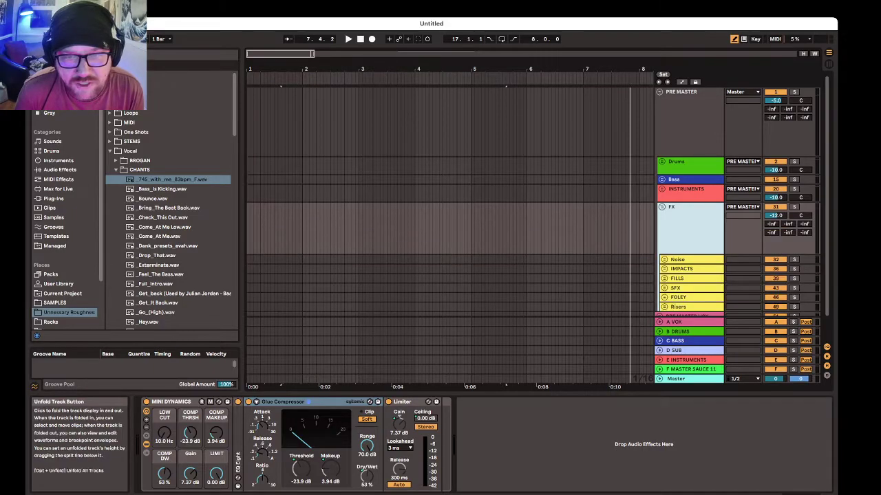
scroll(662, 207, down, 2)
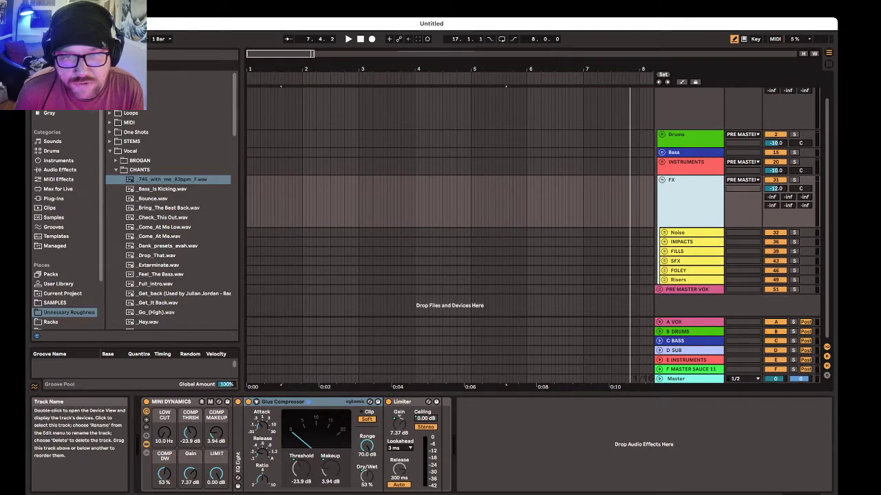
click(662, 180)
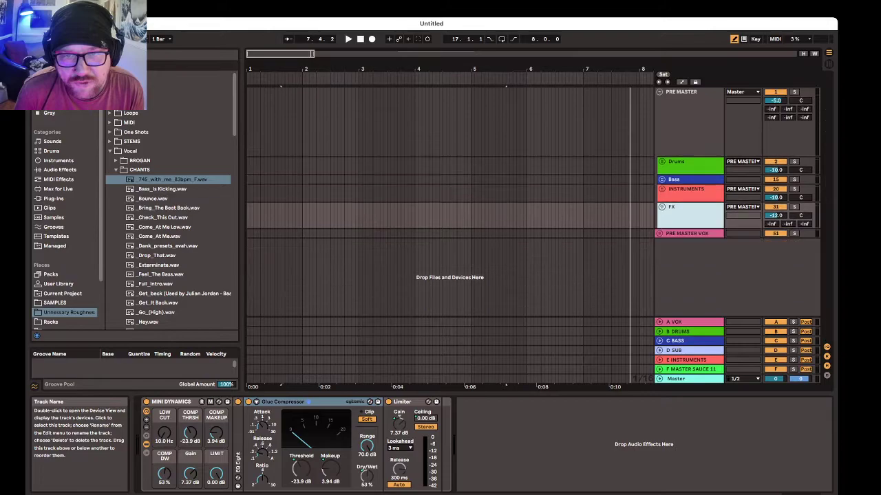
Step: Unfold the INSTRUMENTS group and show the device chain of its SYNTHS subgroup
click(662, 190)
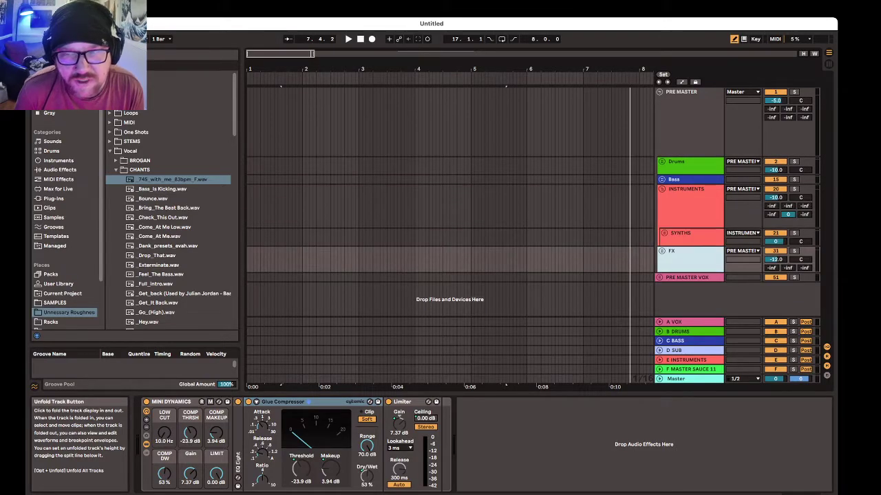
click(661, 189)
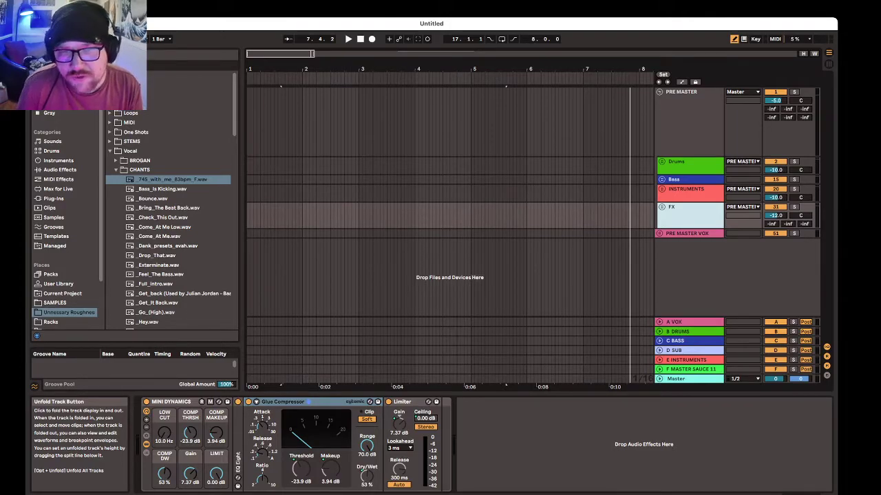
click(662, 189)
click(681, 234)
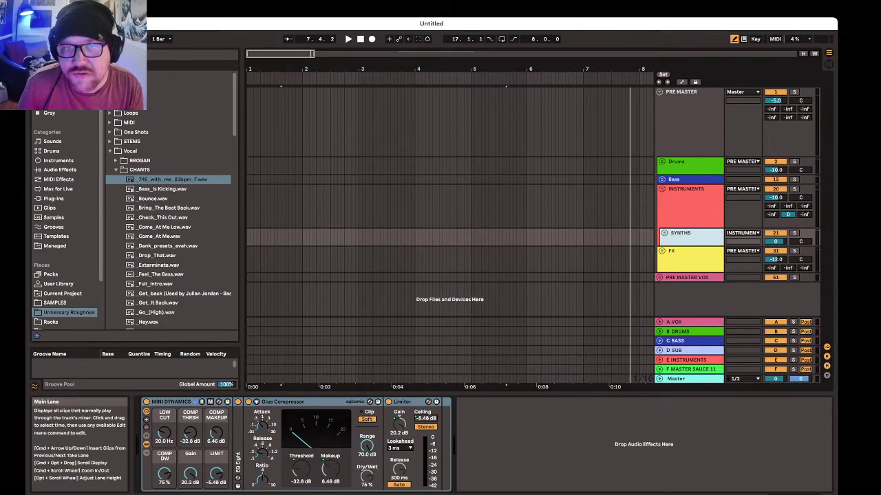
Step: Compare the device chains on the PRE MASTER group, the Master track and the INSTRUMENTS group
click(689, 103)
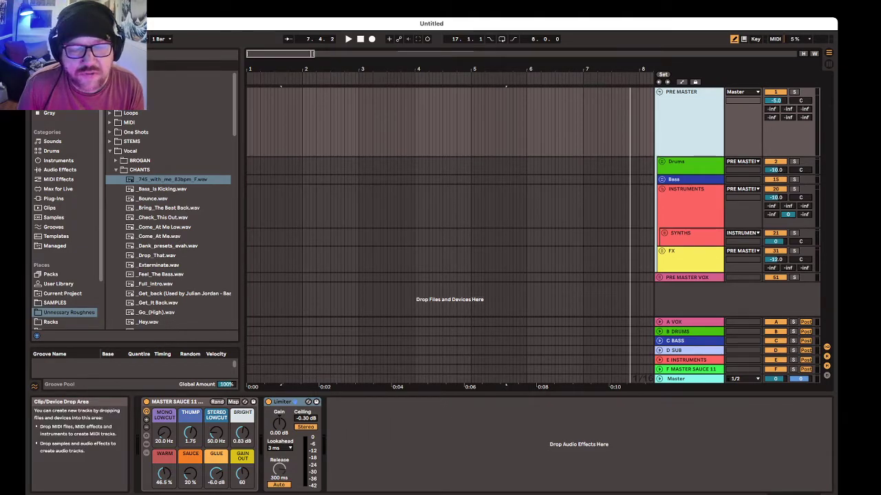
click(678, 379)
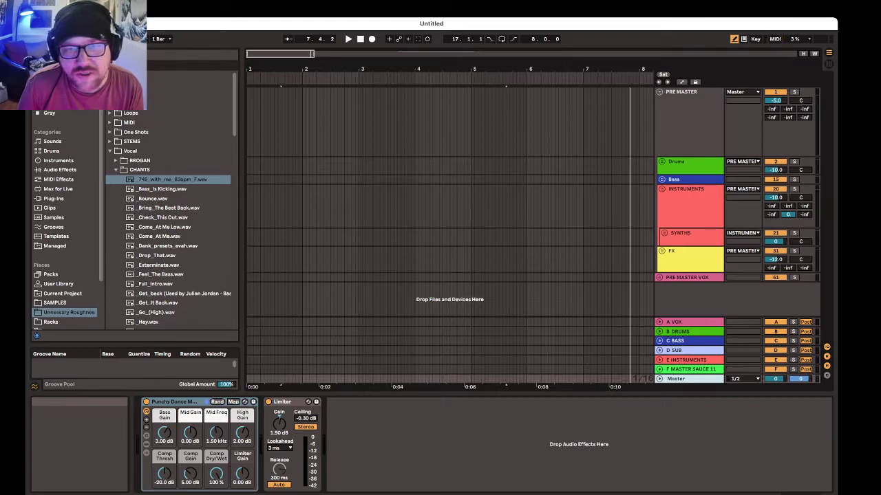
click(686, 190)
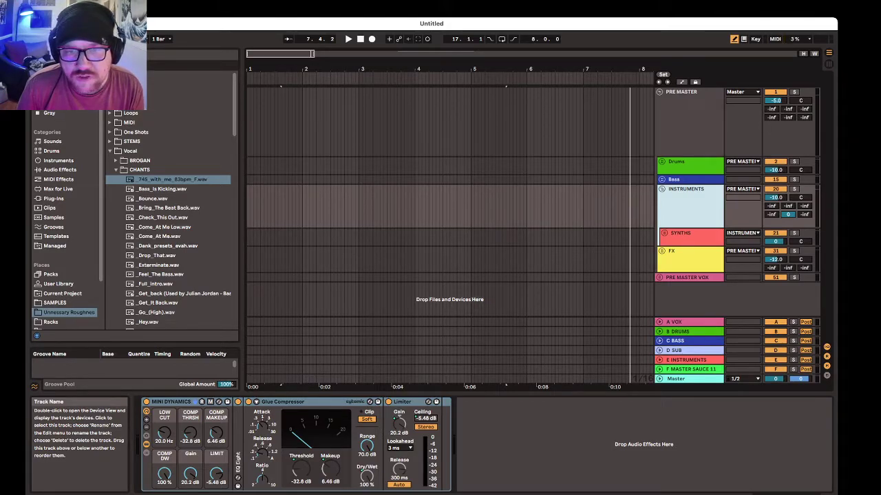
Step: Unfold the PRE MASTER VOX group and its VOX and LEAD VOX subgroups down to the individual LEAD VOX track
click(659, 278)
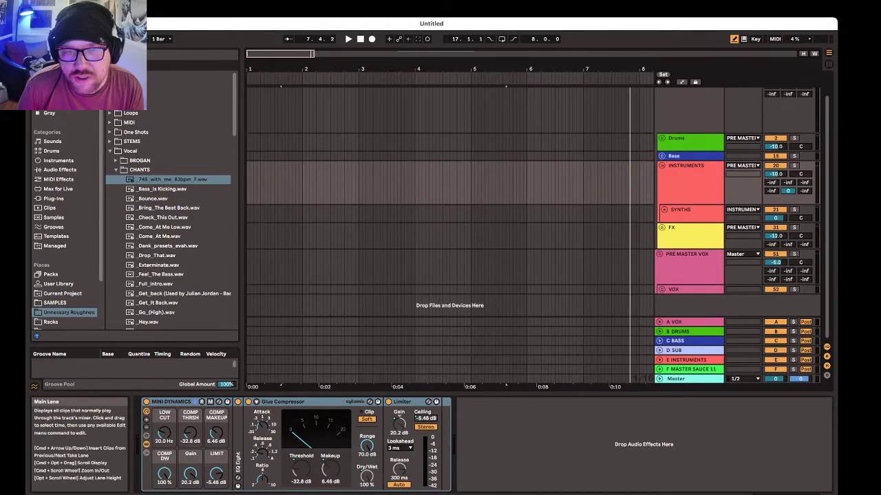
click(688, 264)
click(662, 289)
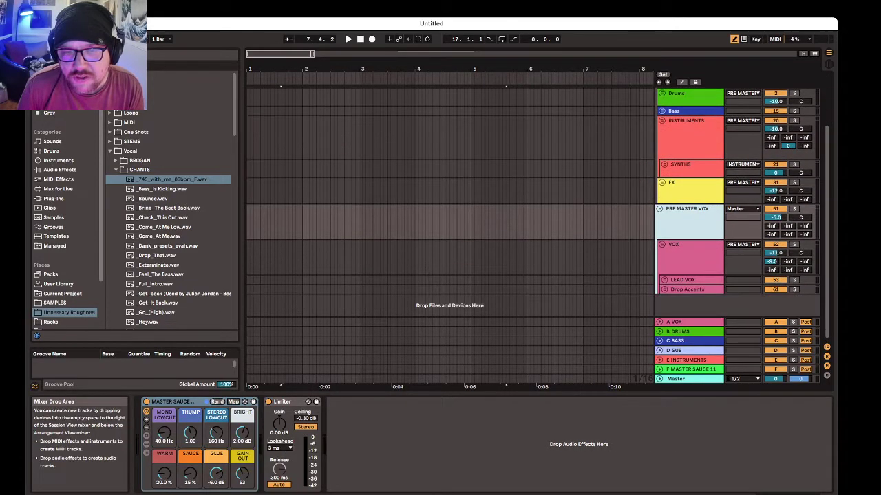
click(664, 280)
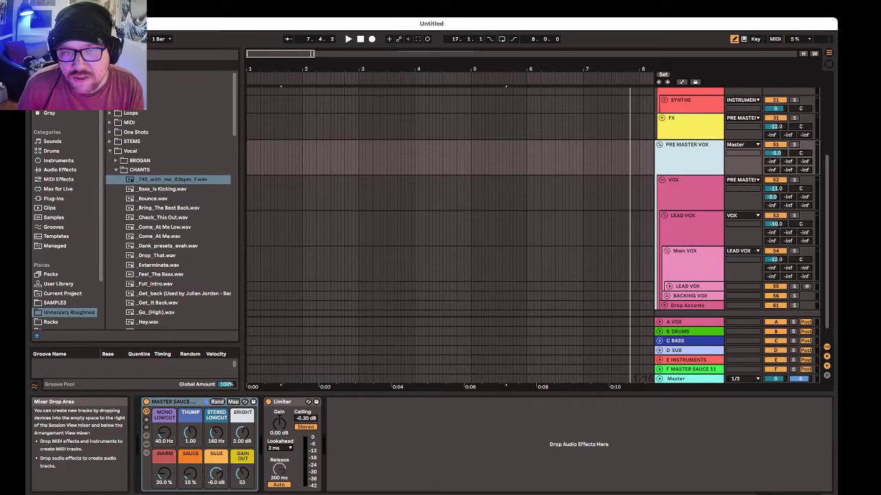
Step: Review the device chains on the LEAD VOX track, the Main VOX group, the LEAD VOX group and the VOX group
click(689, 286)
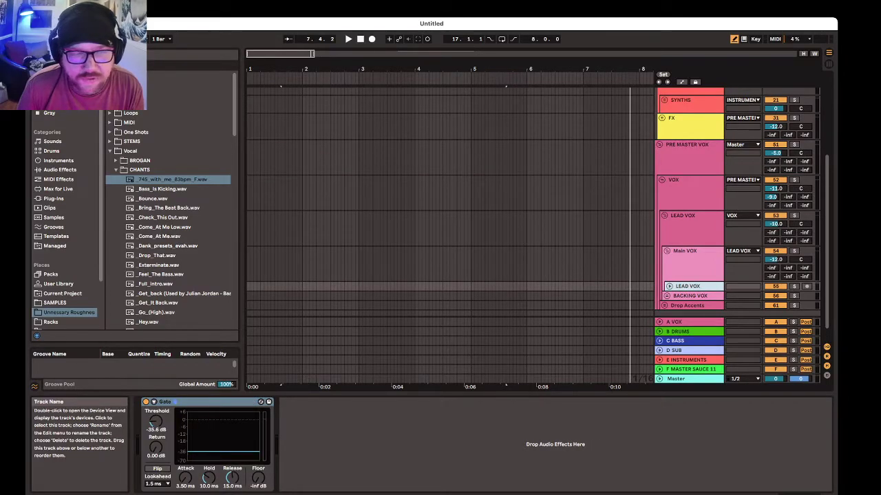
click(688, 258)
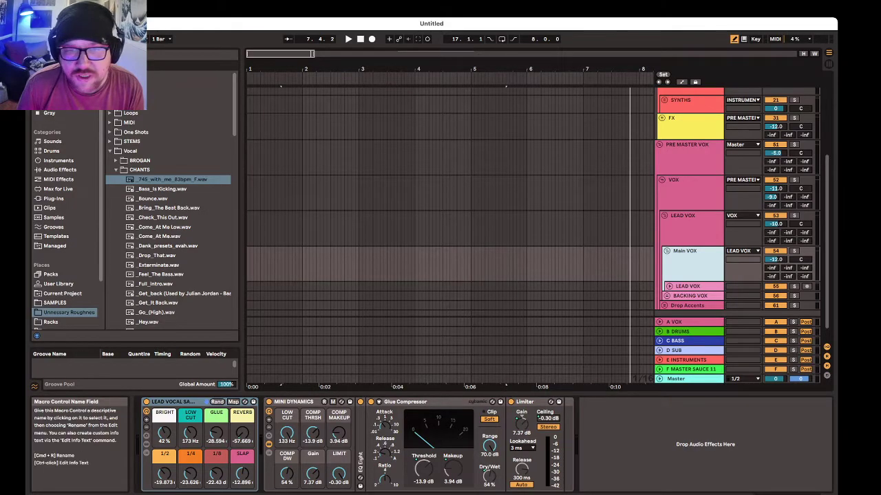
click(688, 224)
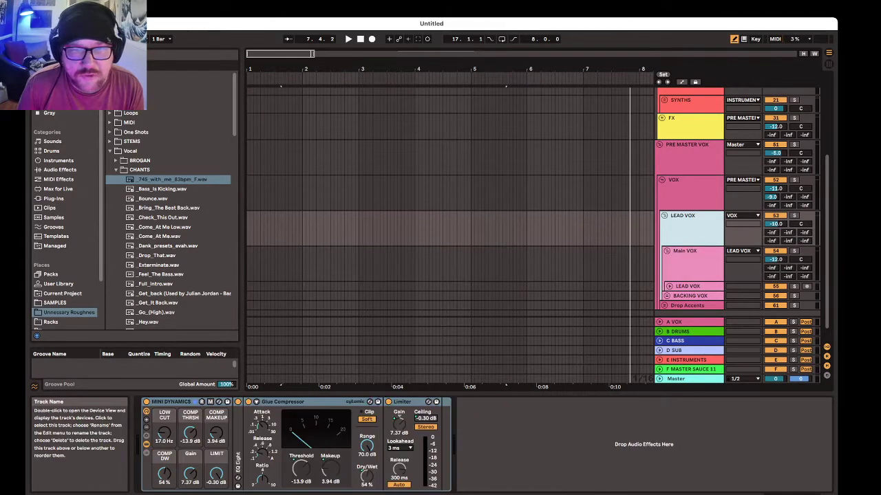
click(688, 189)
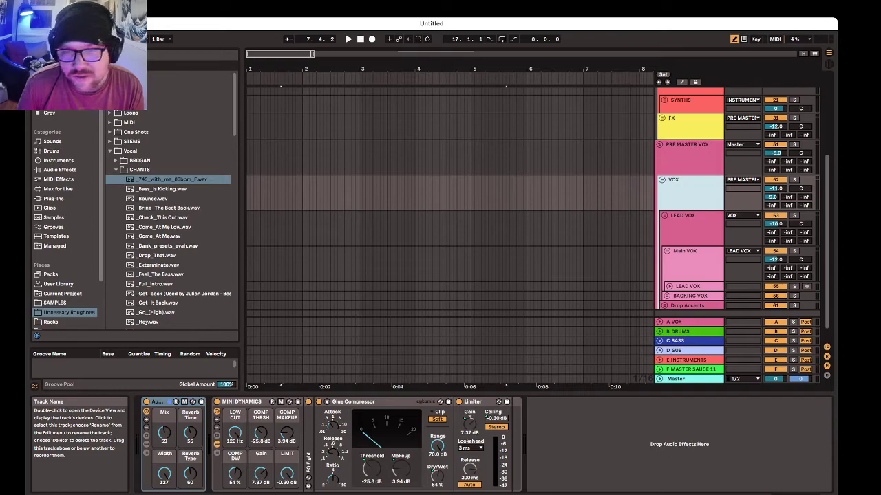
click(688, 286)
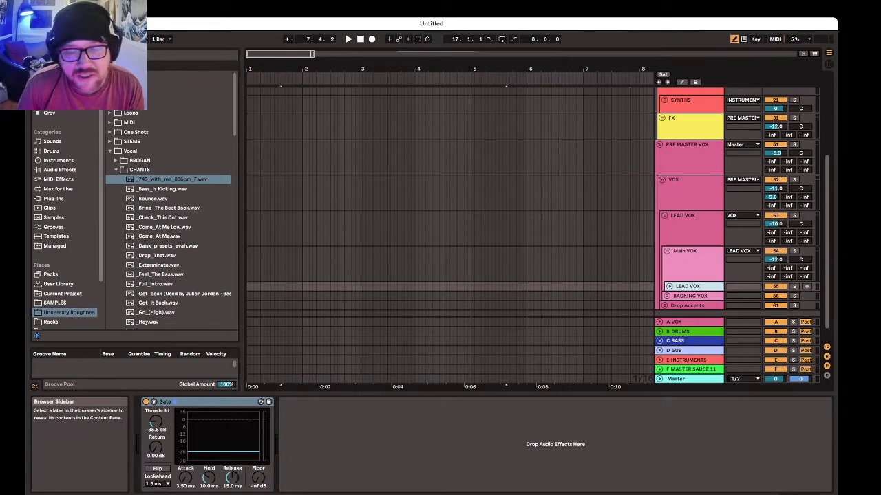
Step: Browse the installed plug-ins by vendor, examine the iZotope, Inc. list from Neutron 3 to VocalSynth 2, and collapse it again
click(54, 198)
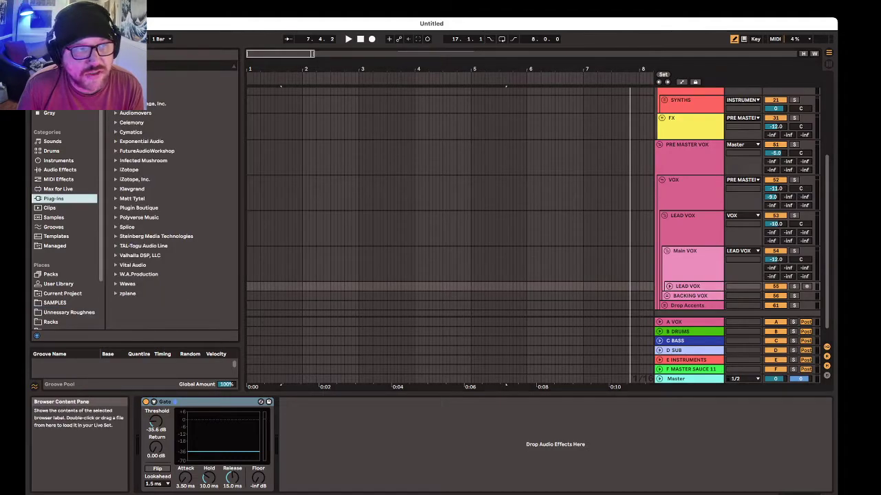
click(111, 95)
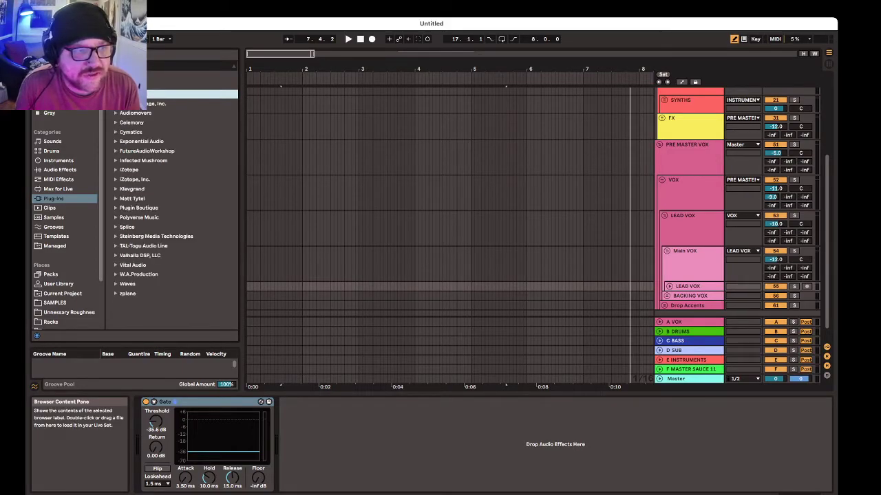
click(116, 180)
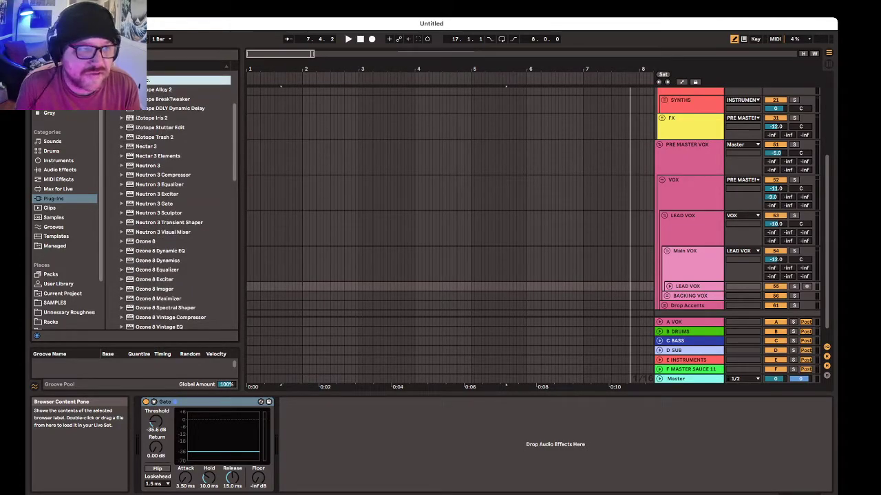
click(145, 147)
click(148, 166)
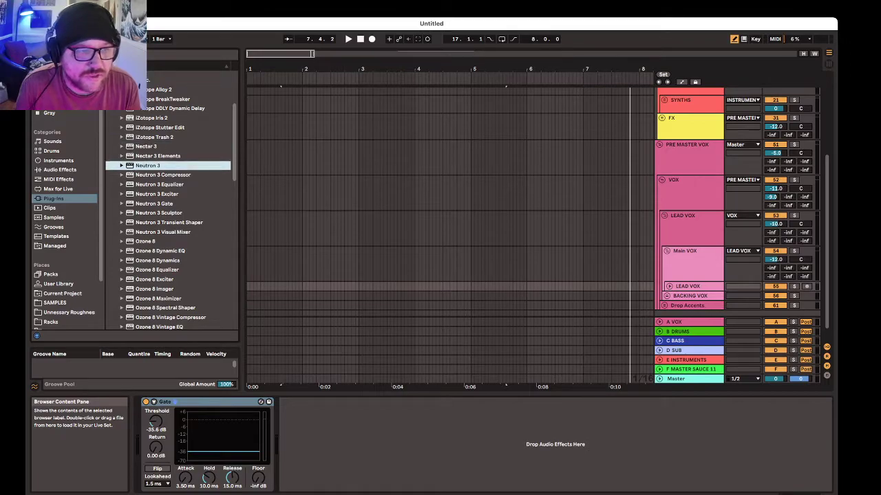
scroll(170, 199, down, 10)
scroll(166, 200, down, 6)
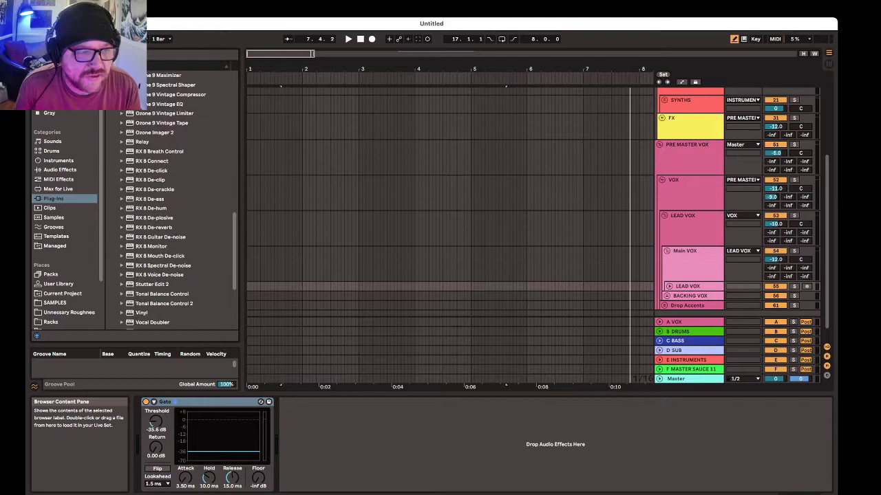
scroll(171, 200, down, 2)
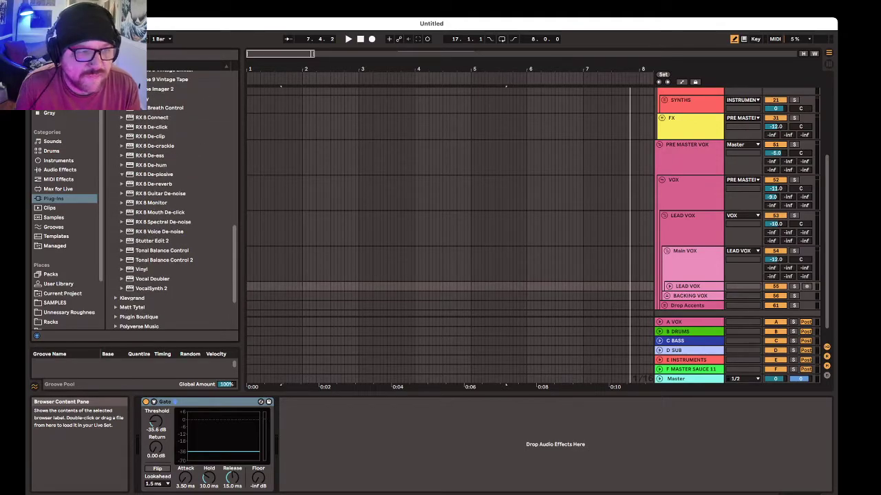
scroll(171, 200, up, 12)
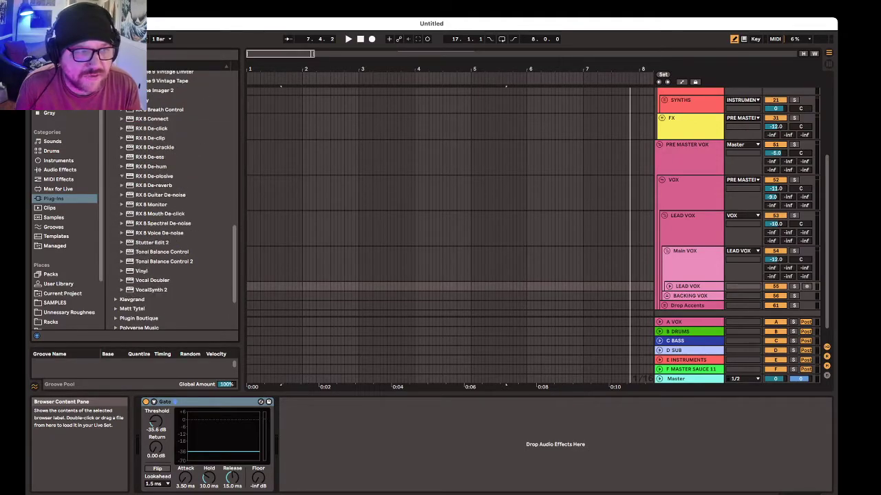
scroll(170, 200, up, 4)
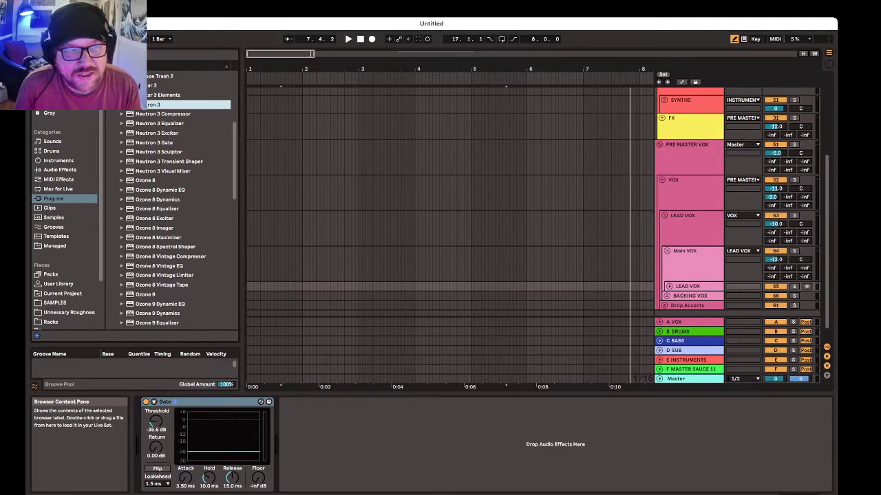
scroll(171, 200, up, 5)
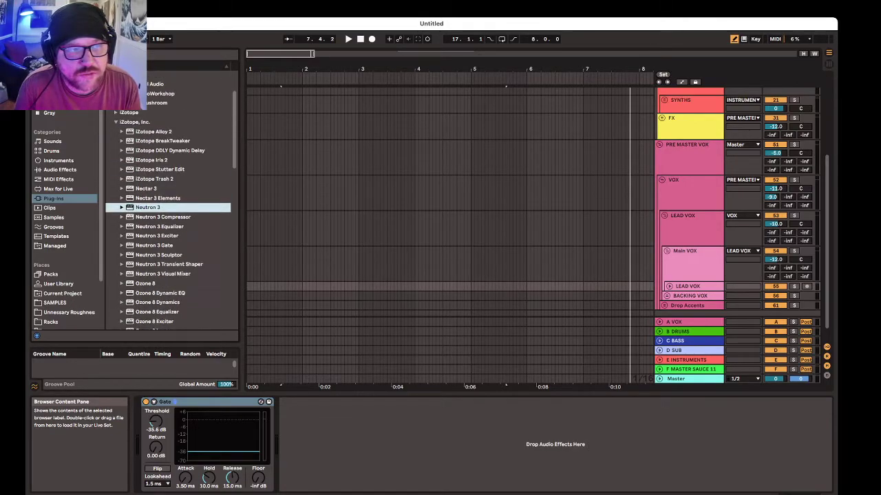
click(116, 122)
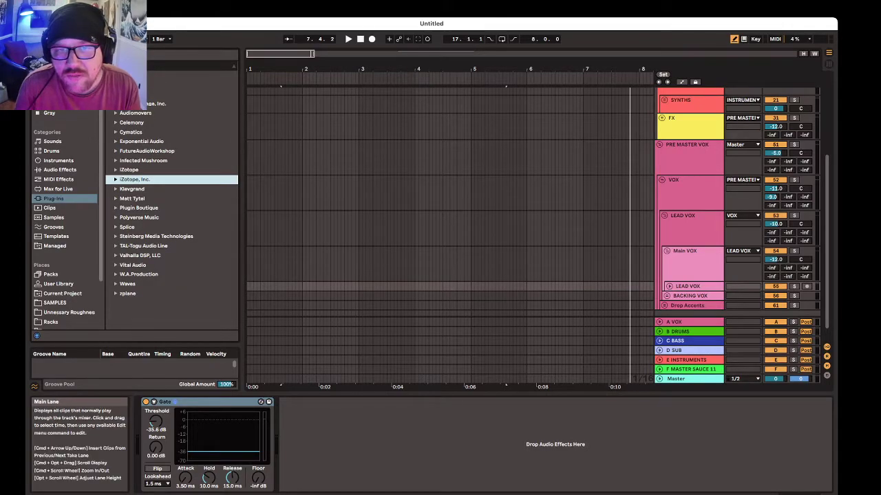
Step: Fold the PRE MASTER VOX and PRE MASTER groups and review the devices on return tracks A VOX through E INSTRUMENTS
click(659, 145)
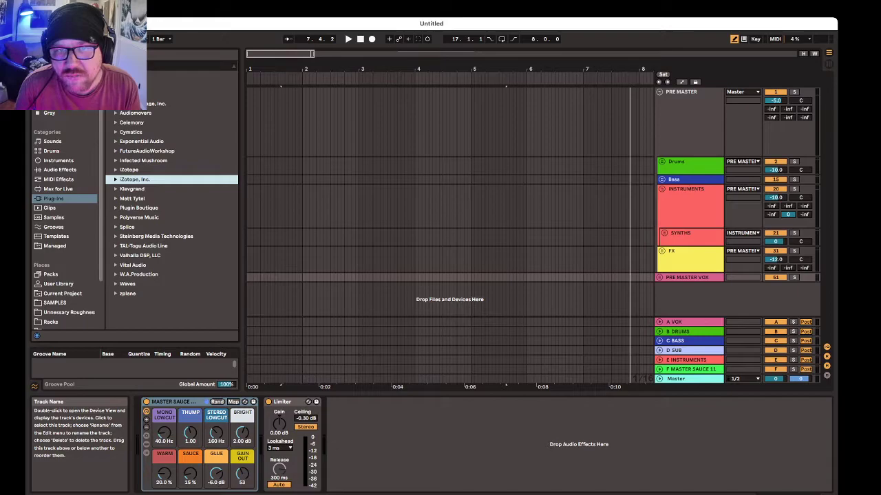
click(659, 92)
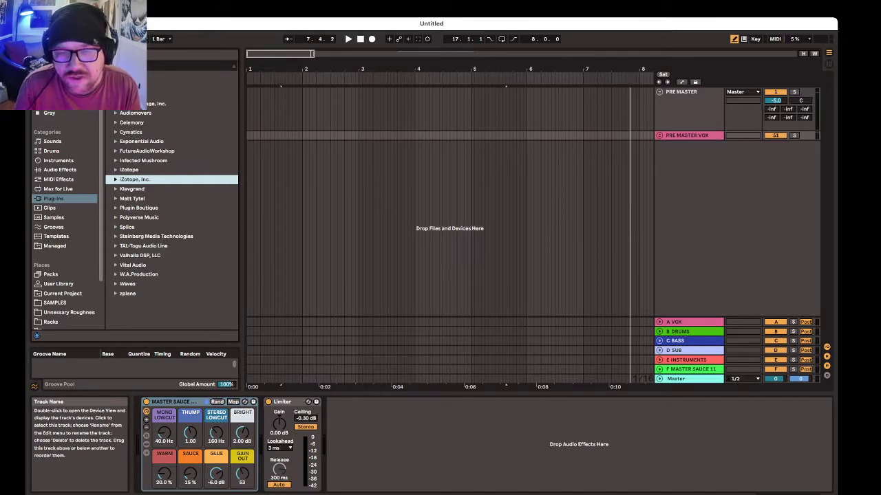
key(Down)
key(Down)
key(Down)
key(Down)
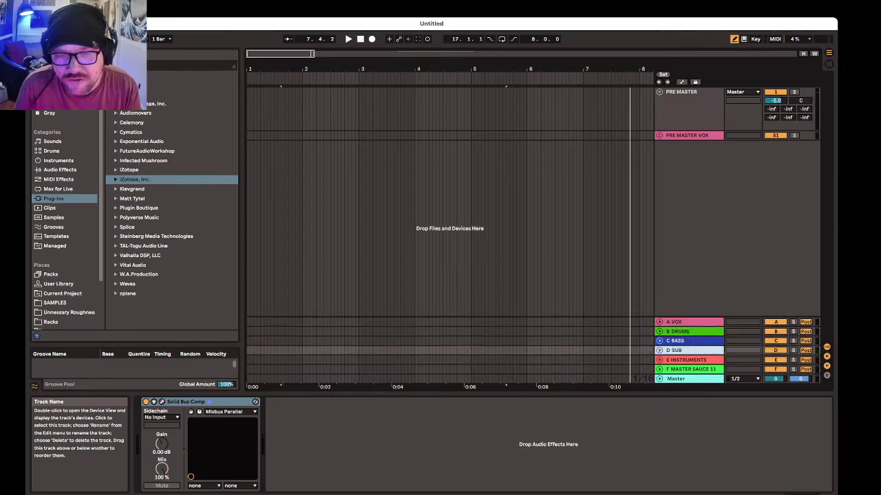
click(688, 322)
key(Down)
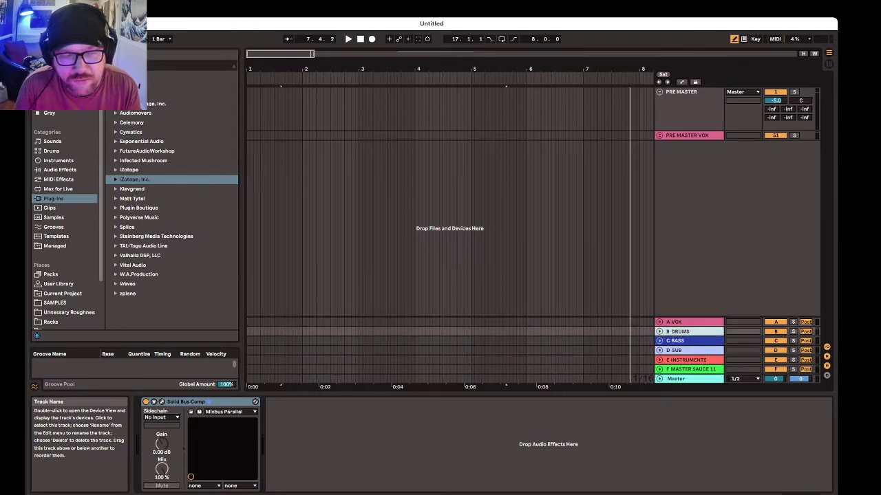
key(Down)
key(Down)
key(Down)
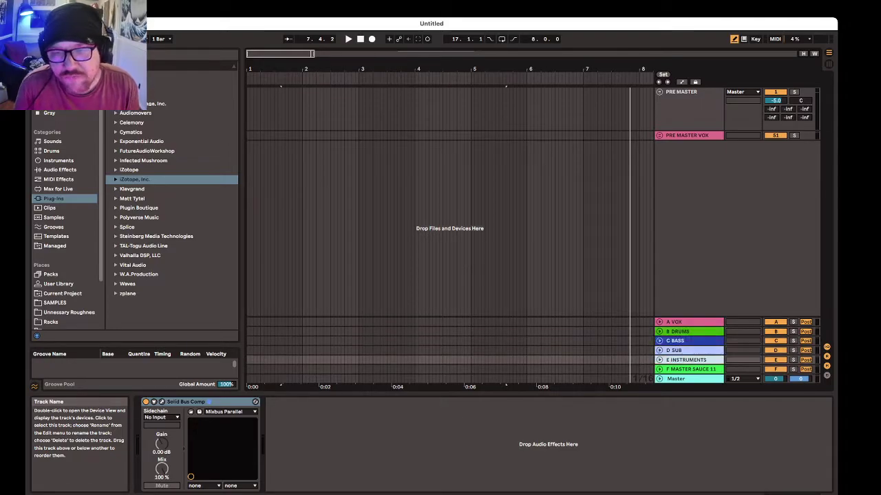
Step: Examine the return tracks' sends in Session View, show the F MASTER SAUCE return's devices, and go back to Arrangement View
key(Tab)
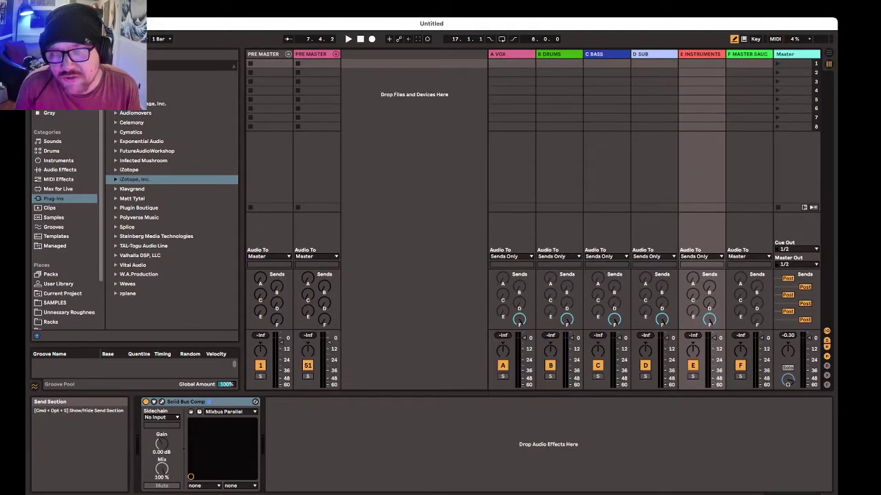
key(Right)
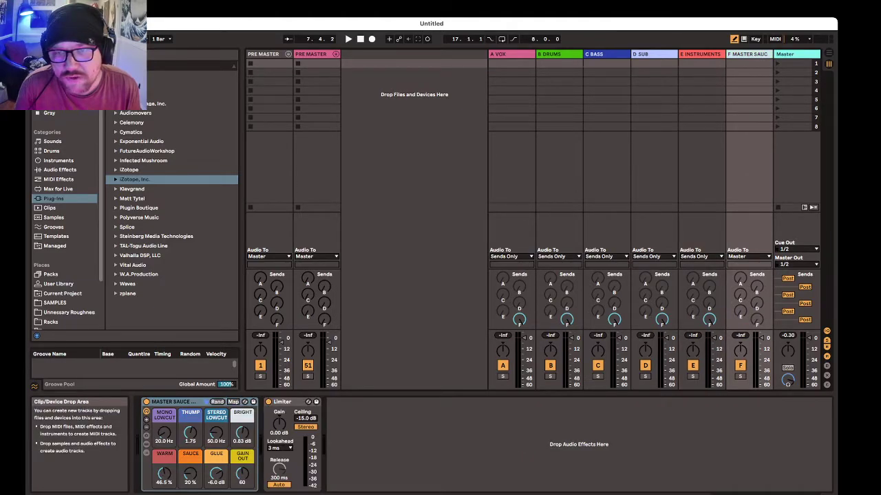
key(Tab)
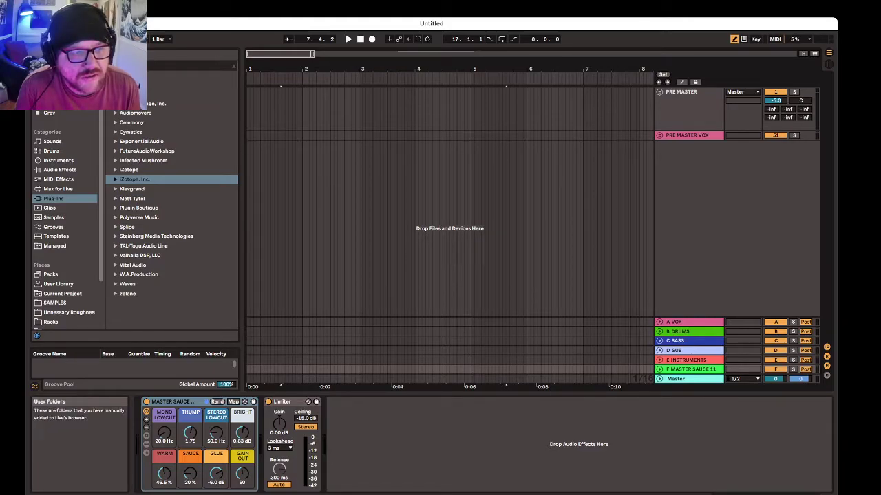
Step: Browse the Unnessary Roughnes folder, collapse Vocal, look through the groove files and expand the SPICE RACKS folder
click(69, 312)
click(109, 151)
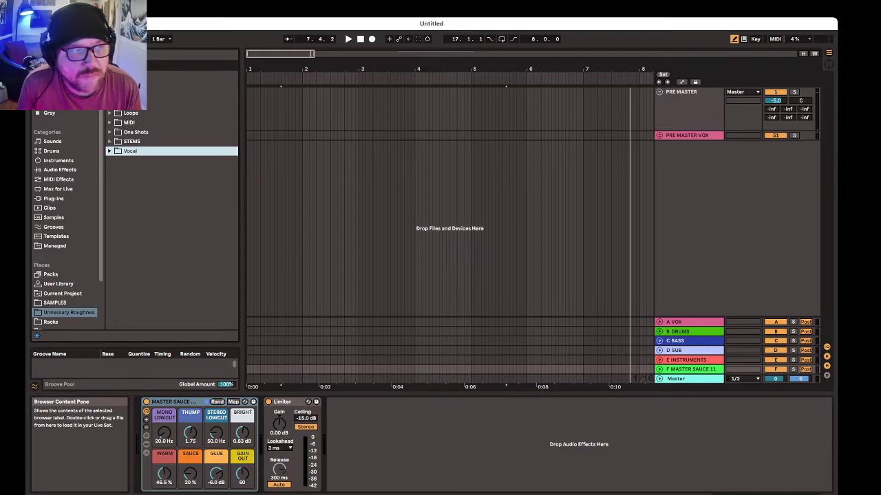
click(110, 75)
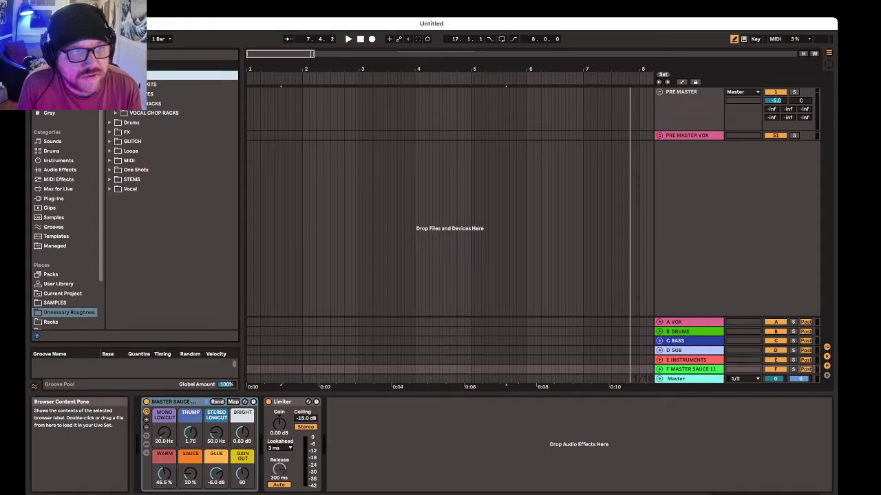
click(115, 94)
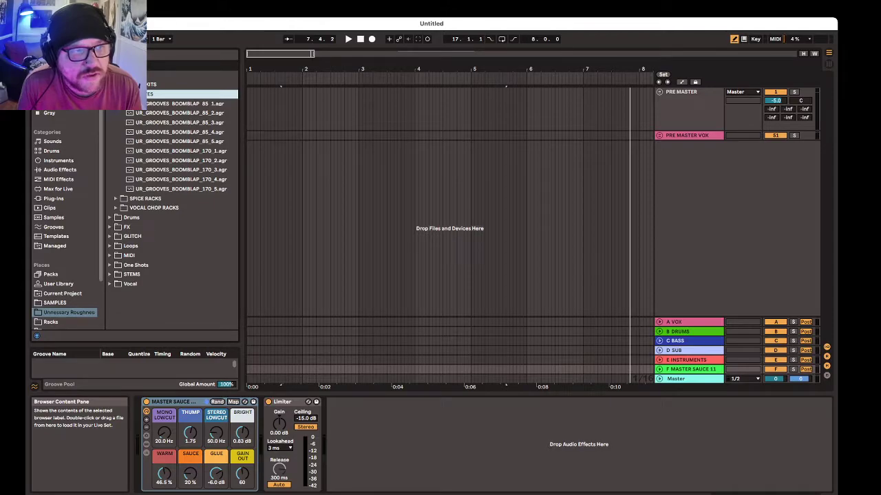
click(116, 94)
click(115, 103)
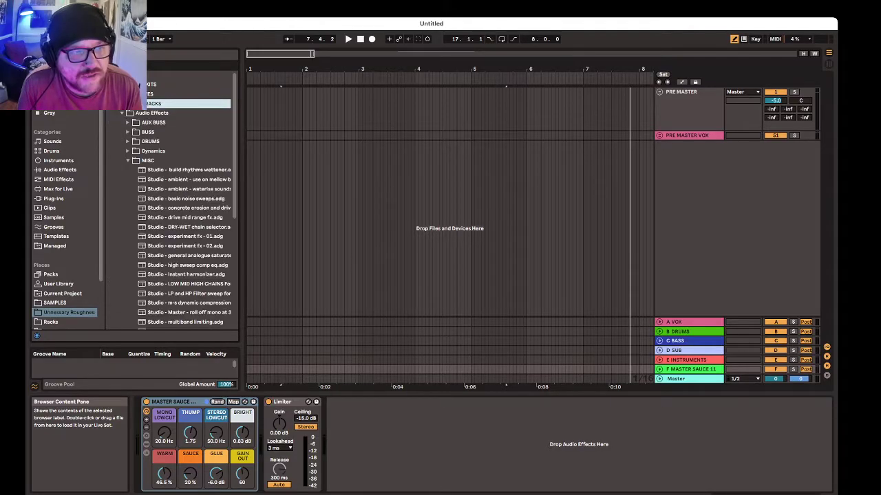
Step: Look through the VOCAL, TimeAndSpace, RESAMPLE RACKS and MISC folders of the Audio Effects racks, collapsing each one again
click(127, 161)
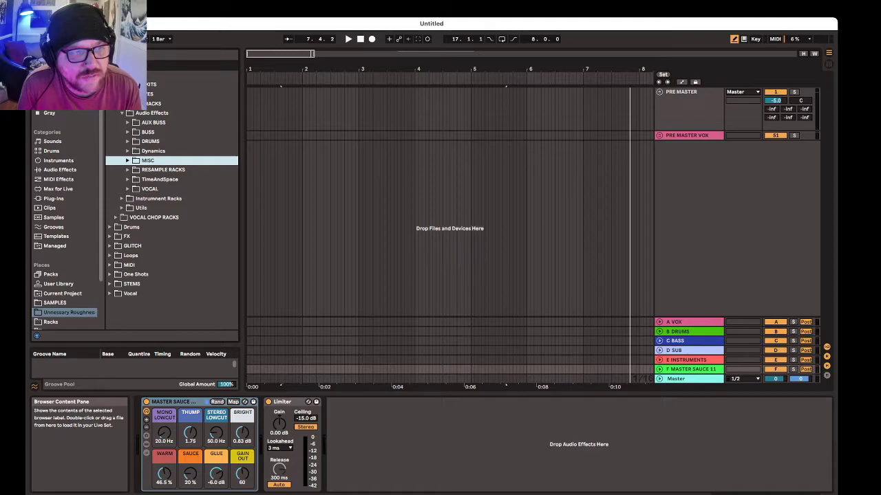
click(127, 189)
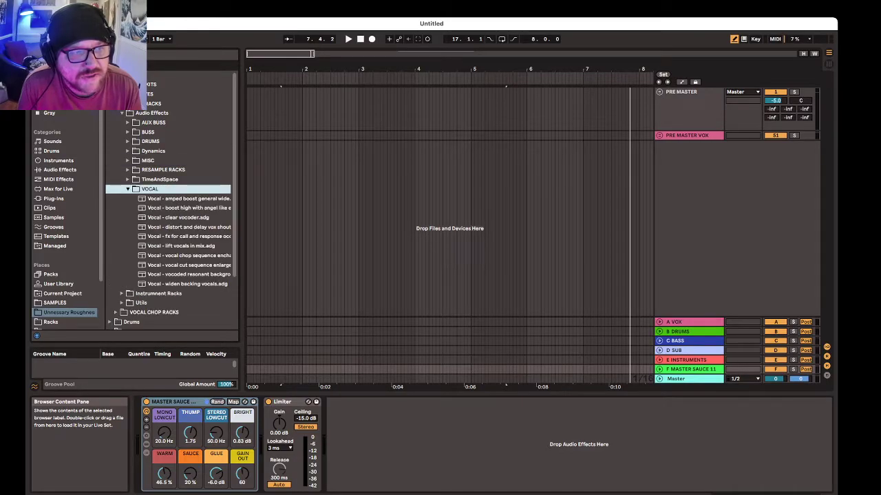
click(127, 190)
click(127, 179)
click(127, 180)
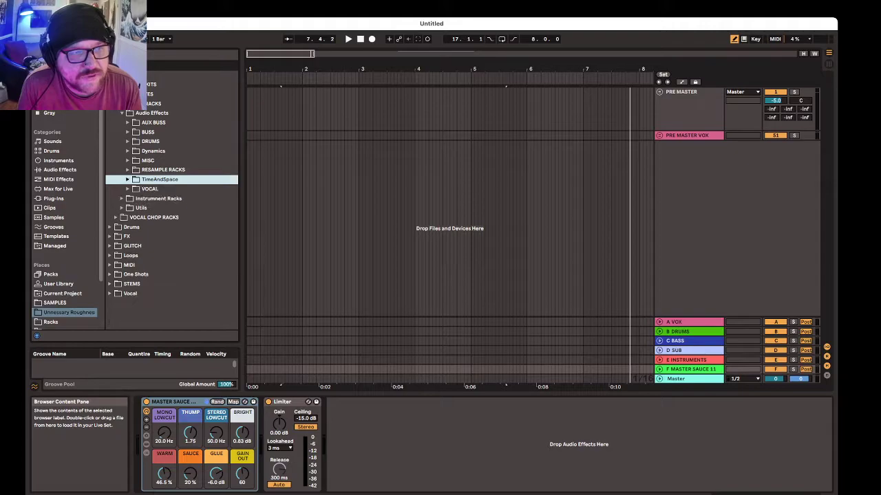
click(128, 170)
click(127, 170)
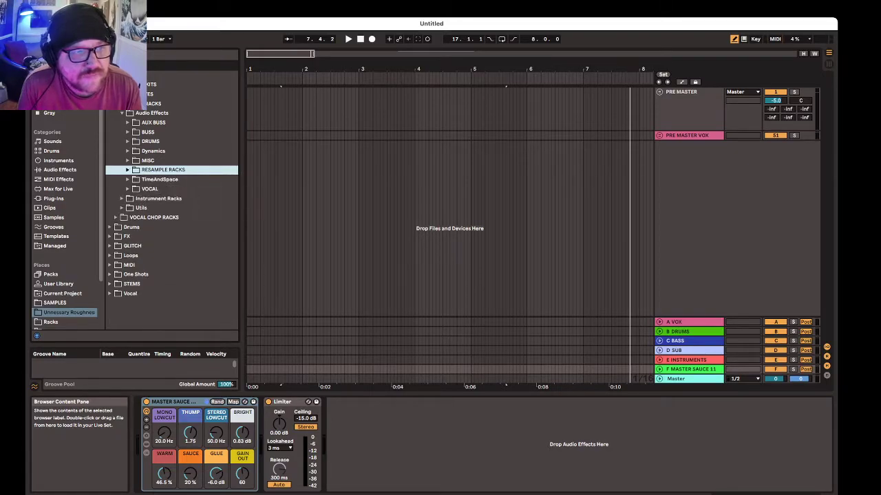
click(127, 160)
click(128, 161)
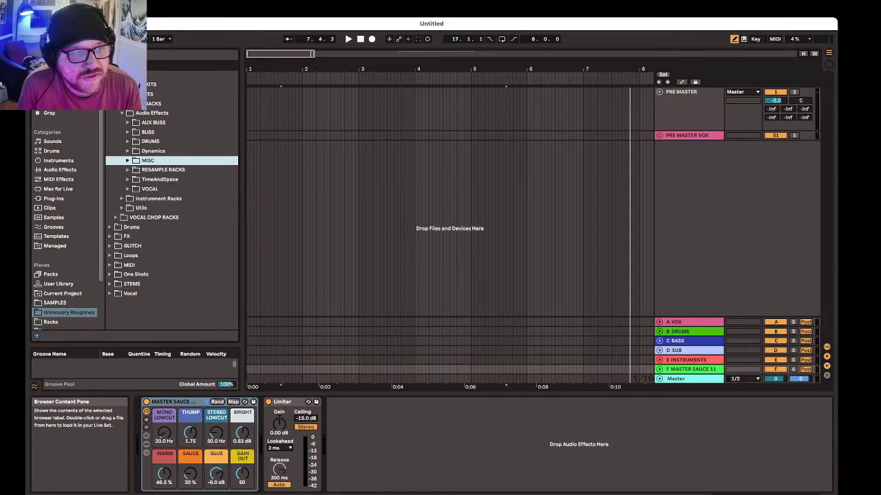
Step: Look through the Dynamics, DRUMS, BUSS and AUX BUSS folders of the Audio Effects racks, collapsing each one again
click(127, 150)
click(128, 151)
click(128, 142)
click(127, 142)
click(127, 132)
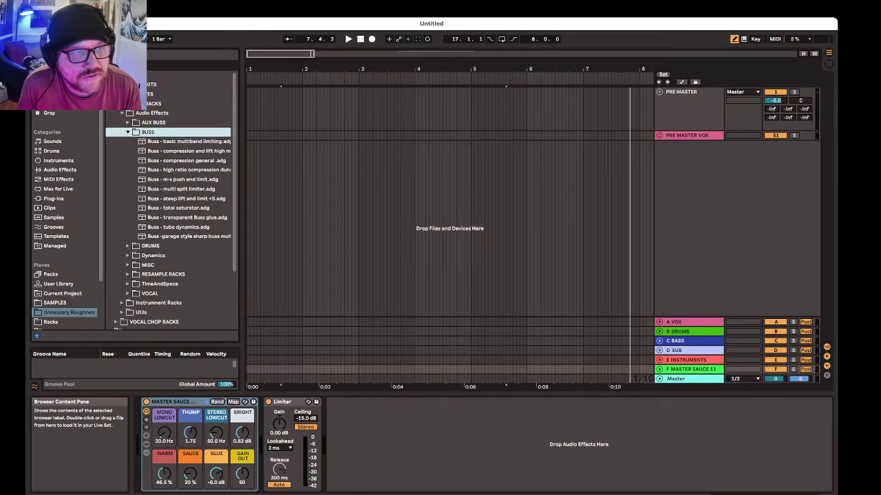
click(127, 132)
click(127, 123)
click(127, 122)
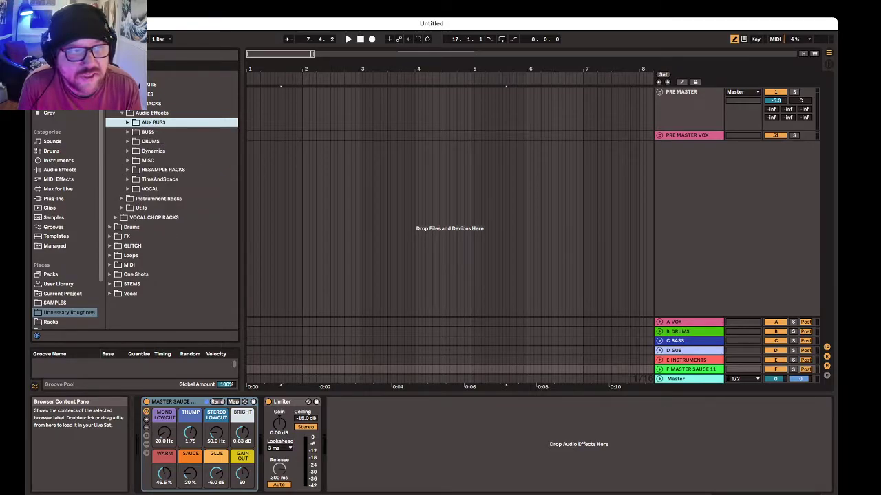
Step: Collapse the SPICE RACKS folder, look inside VOCAL CHOP RACKS, and fold the racks folders away
click(116, 103)
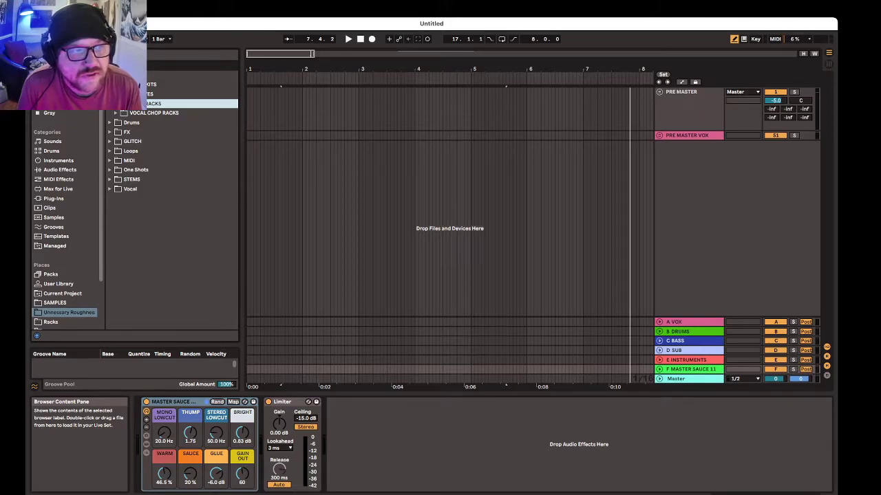
click(115, 113)
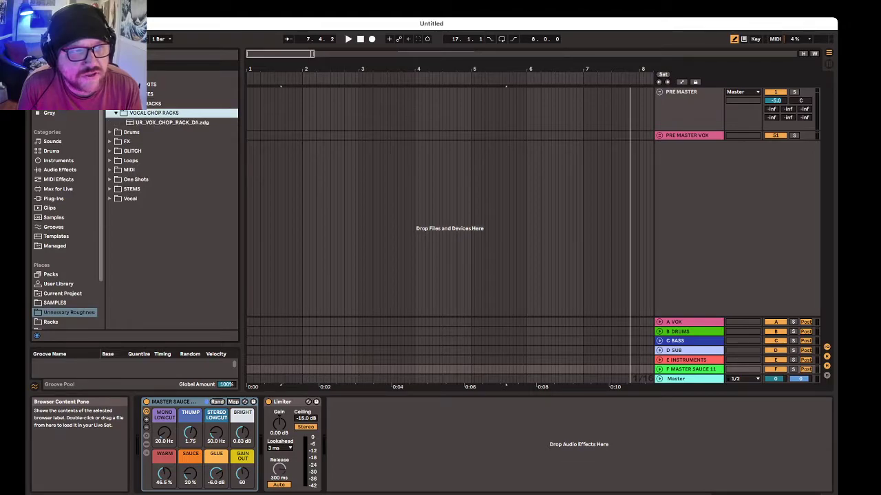
click(115, 113)
click(110, 75)
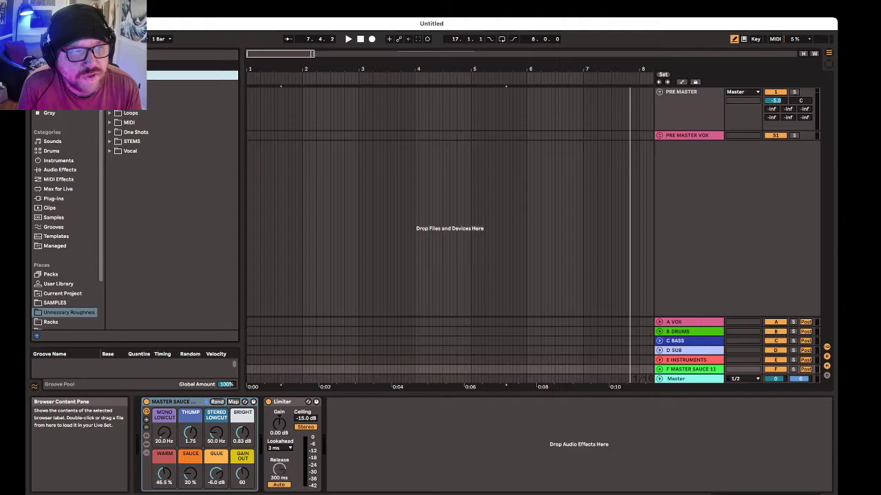
Step: Expand the Loops folder down to The New Noise, UR_NEW_NOISE_E and its LOOPS subfolder
click(109, 113)
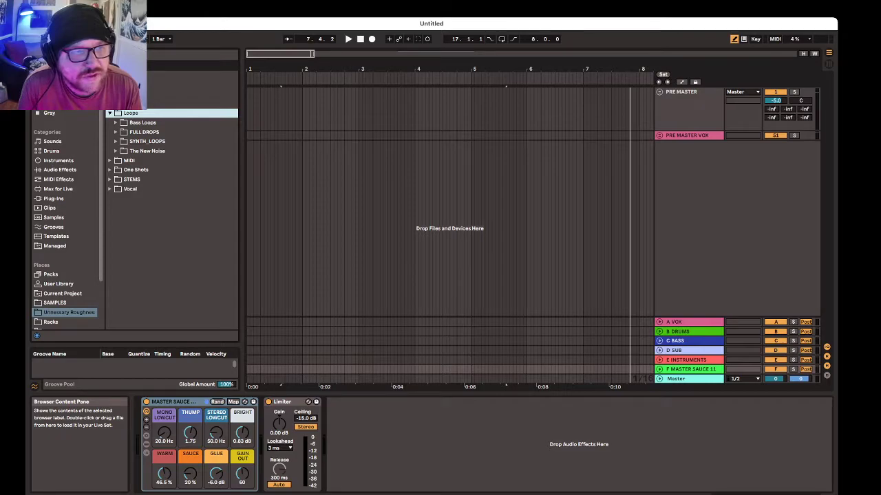
click(115, 151)
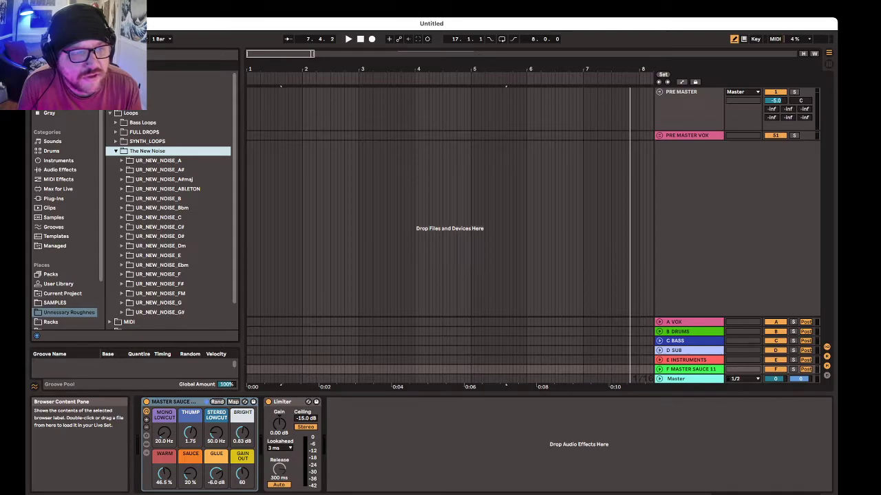
click(122, 256)
scroll(123, 254, down, 2)
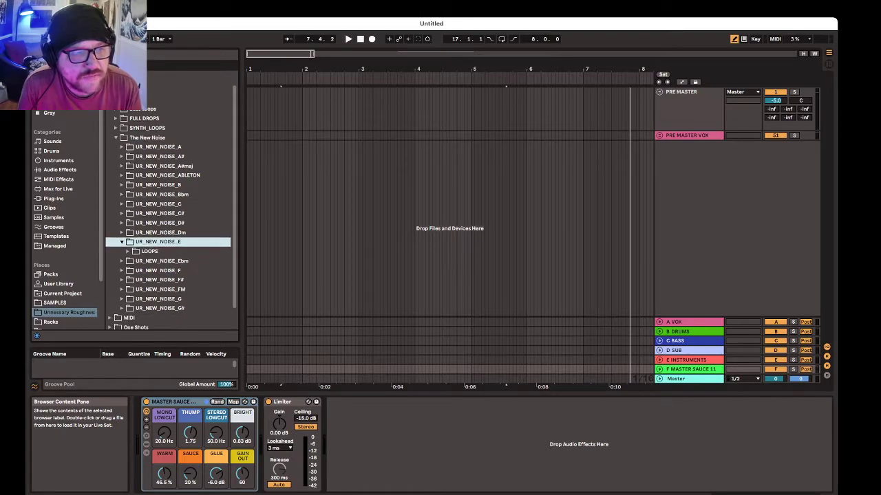
click(128, 243)
scroll(168, 206, down, 5)
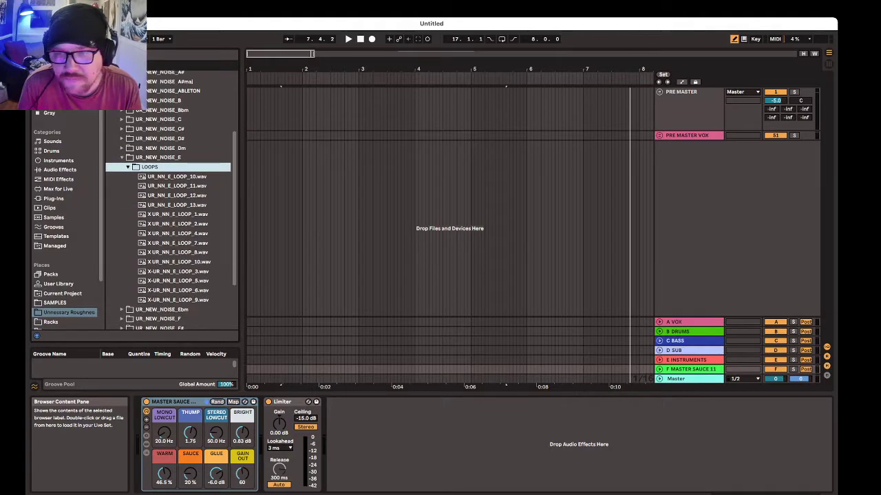
Step: Preview X UR_NN_E_LOOP_1, X UR_NN_E_LOOP_8 and X-UR_NN_E_LOOP_6, and collapse the UR_NEW_NOISE_E folder
click(178, 213)
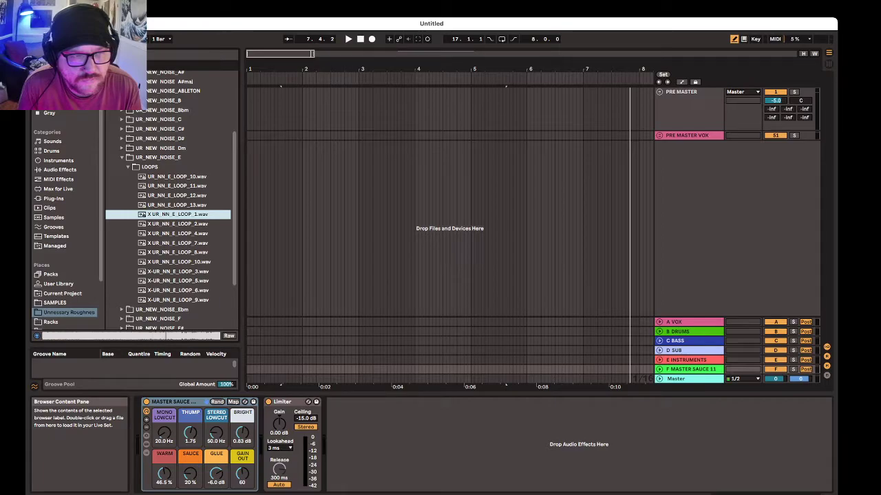
click(178, 252)
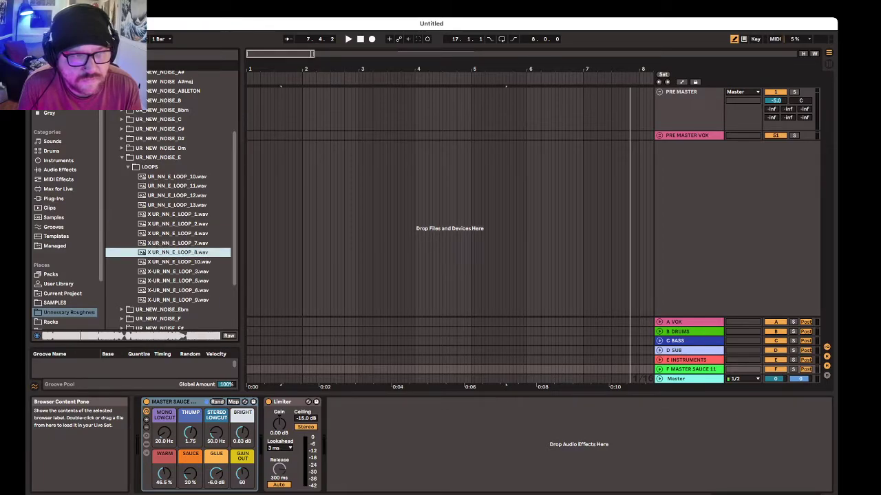
click(177, 291)
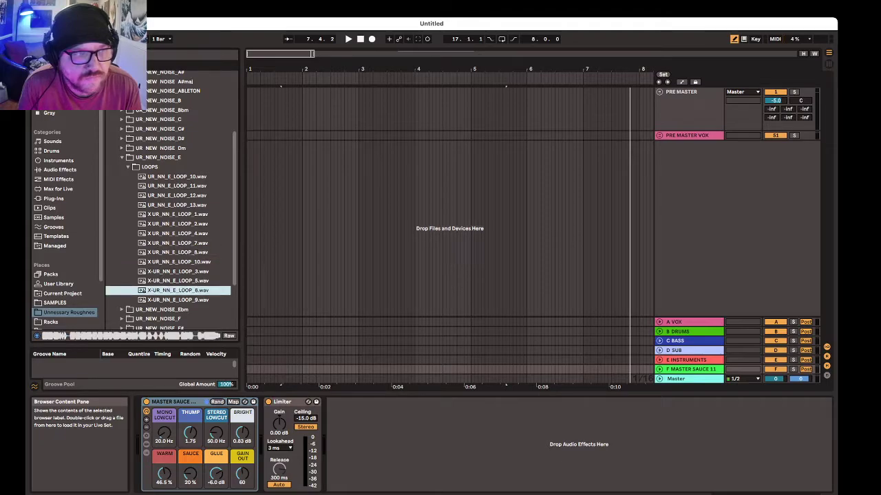
click(122, 158)
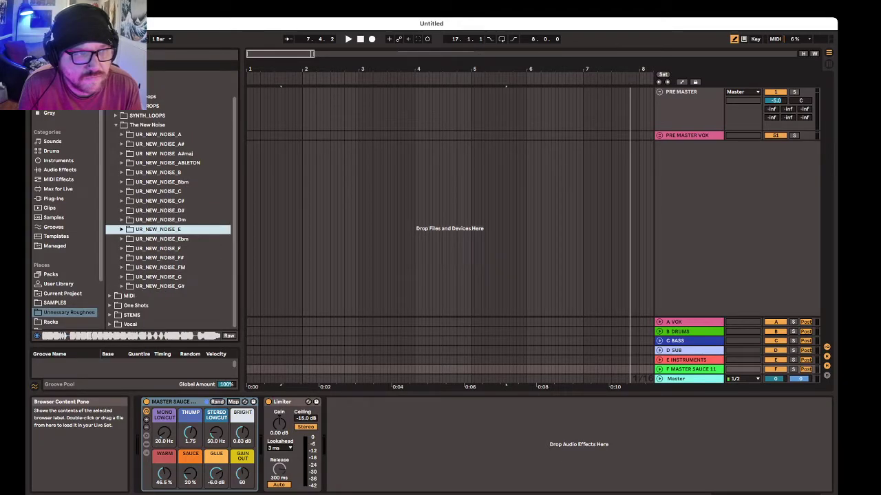
Step: Open the UR_NEW_NOISE_B folder, preview UR_NN_B_LOOP_4 and UR_NN_B_LOOP_1, and collapse it again
click(122, 173)
click(169, 210)
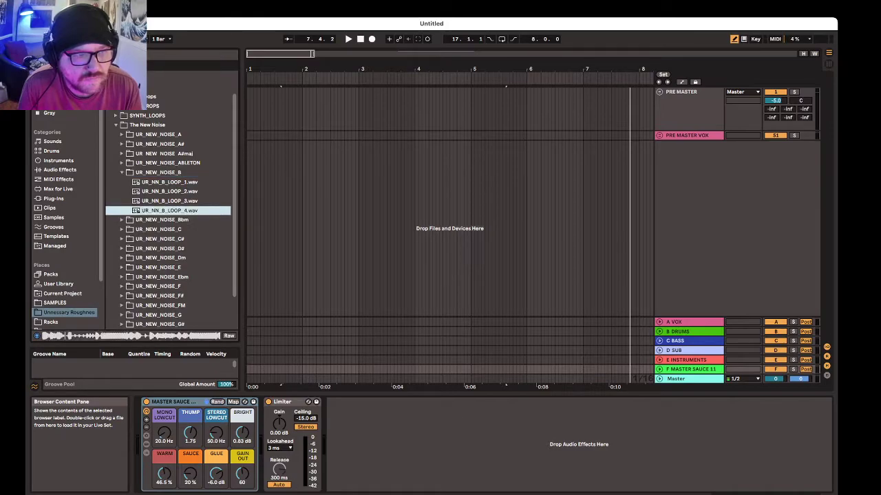
click(170, 182)
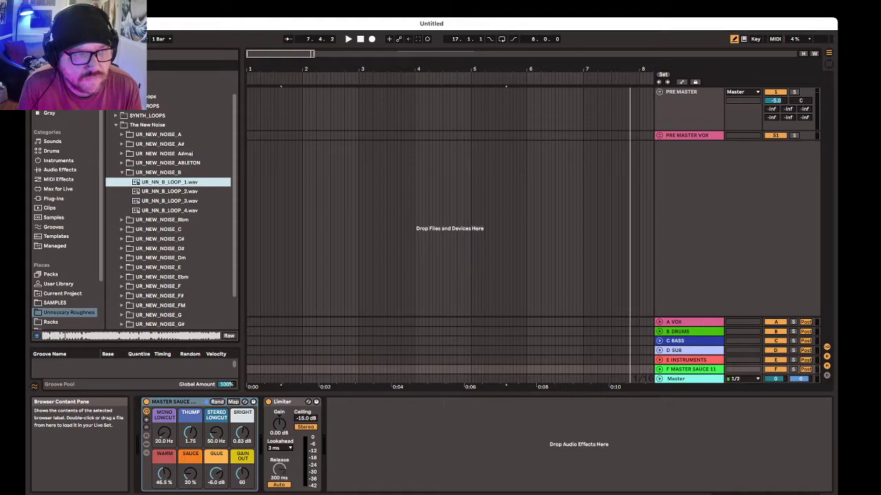
key(Left)
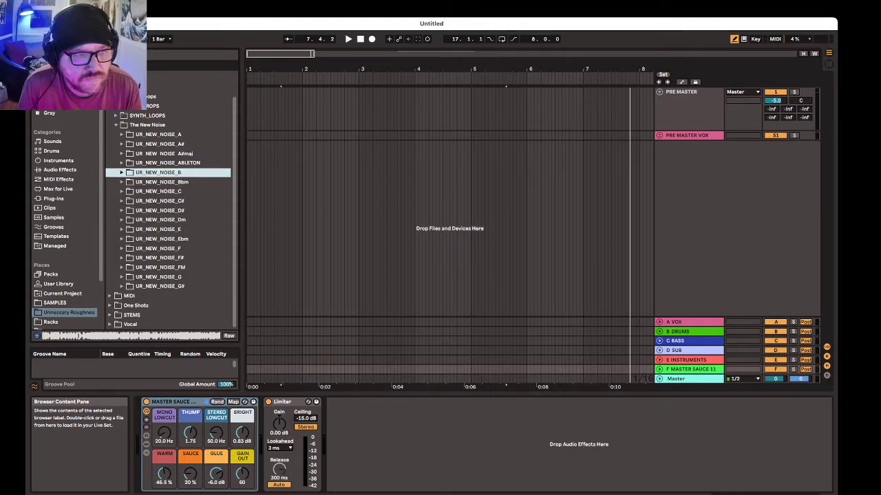
Step: Expand the UR_NEW_NOISE_Ebm folder, preview its first three loops, and collapse it again
key(Down)
key(Down)
key(Down)
key(Down)
key(Down)
key(Down)
key(Down)
key(Right)
key(Down)
key(Down)
key(Down)
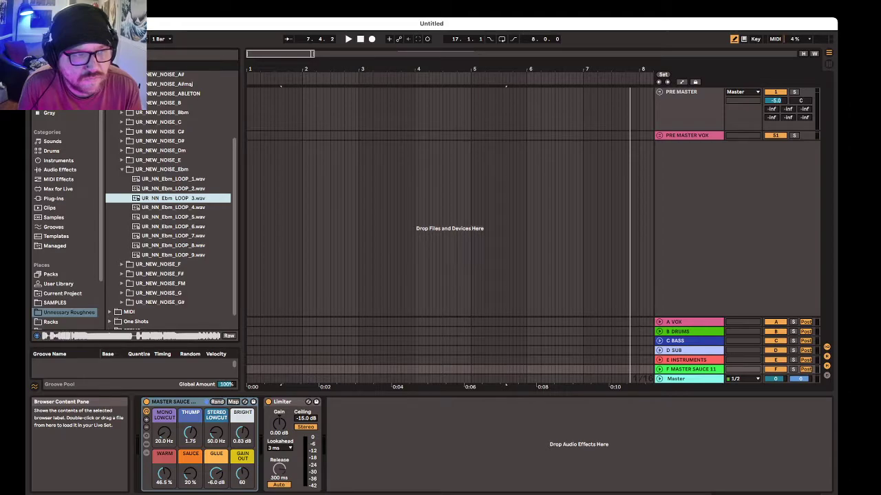
key(Left)
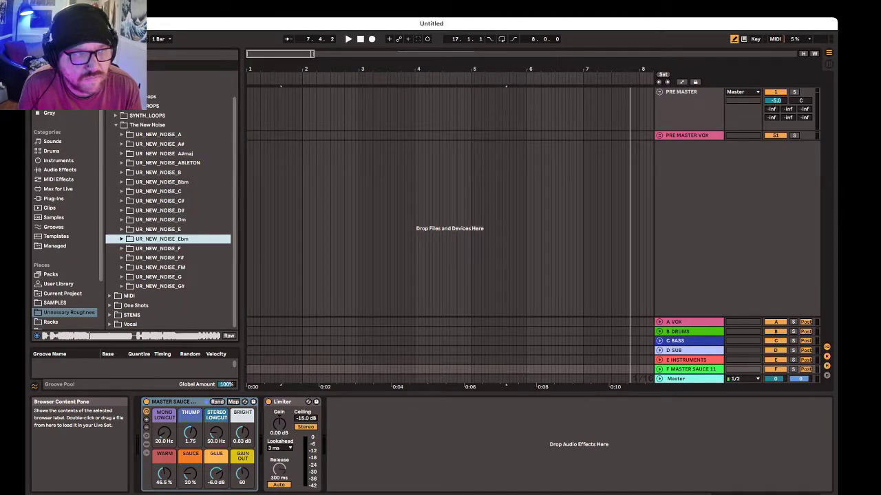
Step: Open Lead Loops in Bass Loops, preview UR_LOOPS_BL_C#m_2 and UR_LOOPS_BL_C#m_5, and collapse the C#m and Loops folders
click(143, 96)
click(149, 141)
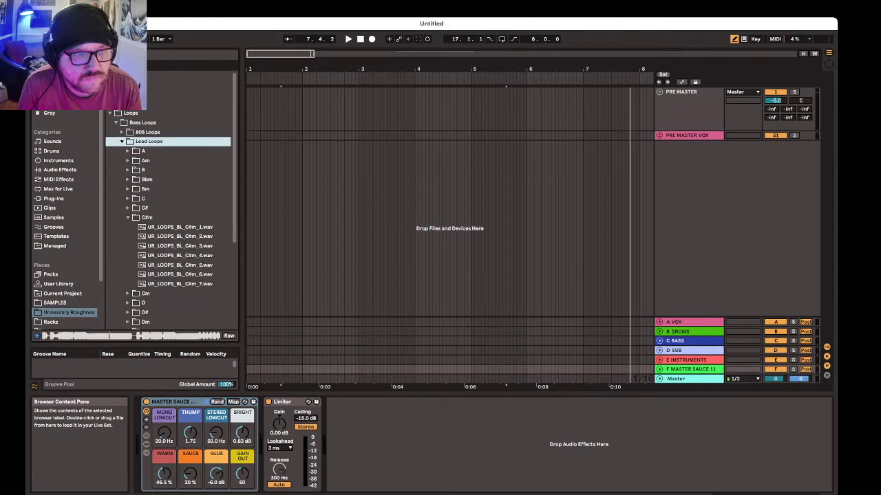
click(180, 236)
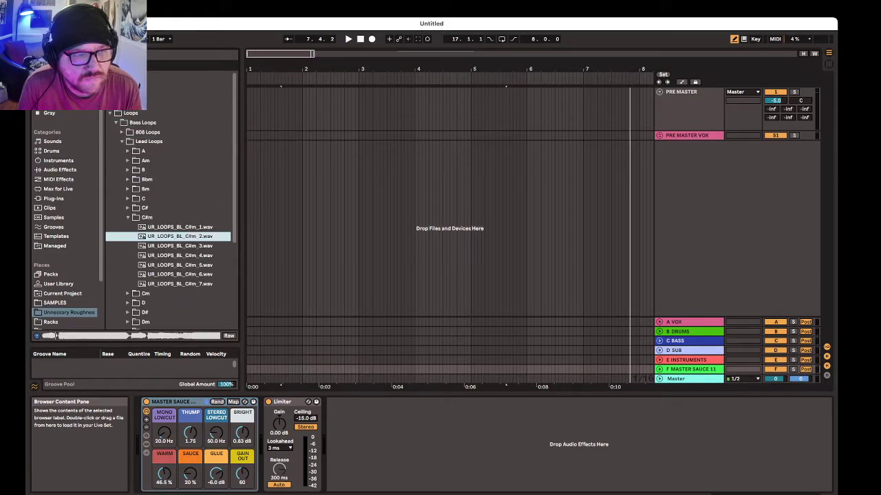
click(180, 265)
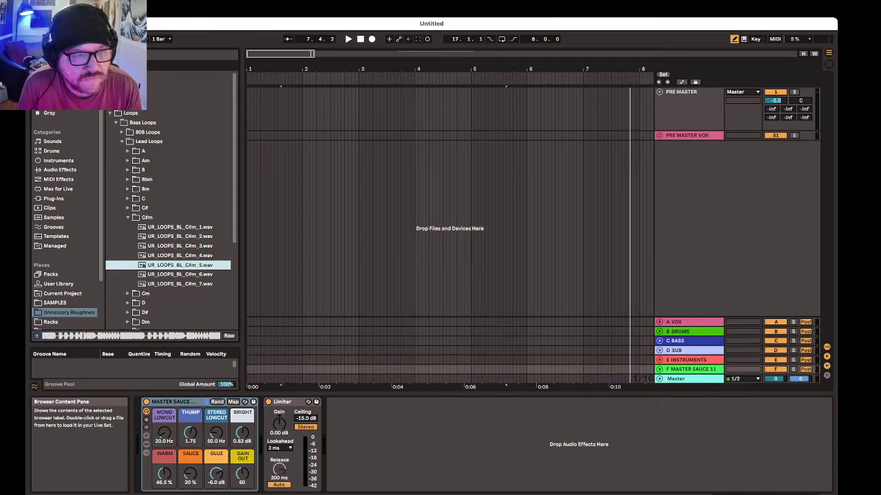
key(Left)
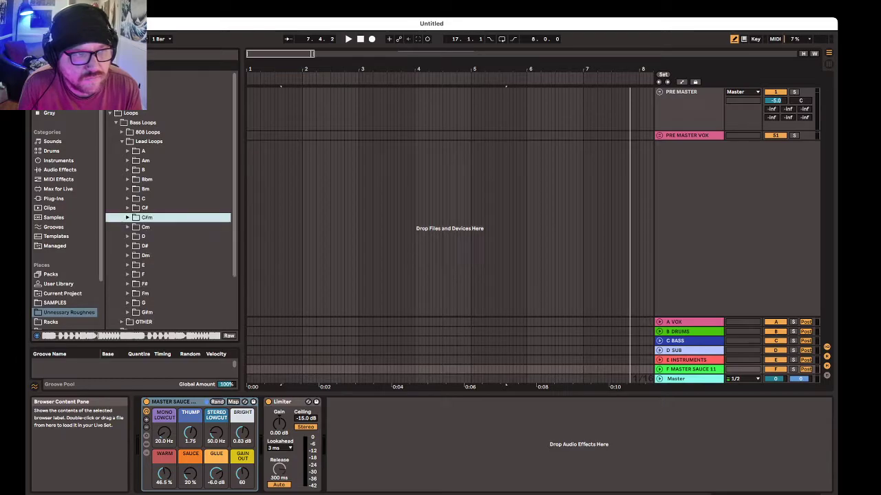
click(109, 113)
click(288, 186)
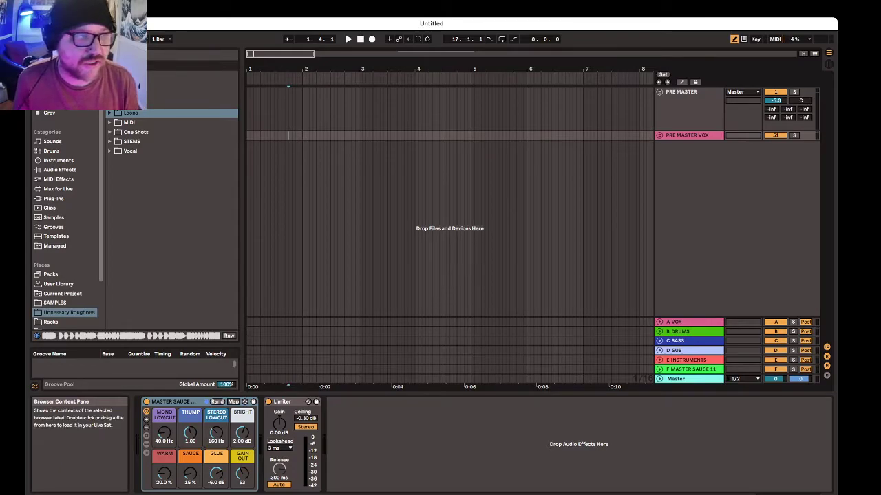
Step: Place UR_NN_D#_LOOP_12.wav from the UR_NEW_NOISE_D# folder of The New Noise on a new audio track in the arrangement
click(110, 113)
scroll(170, 207, down, 2)
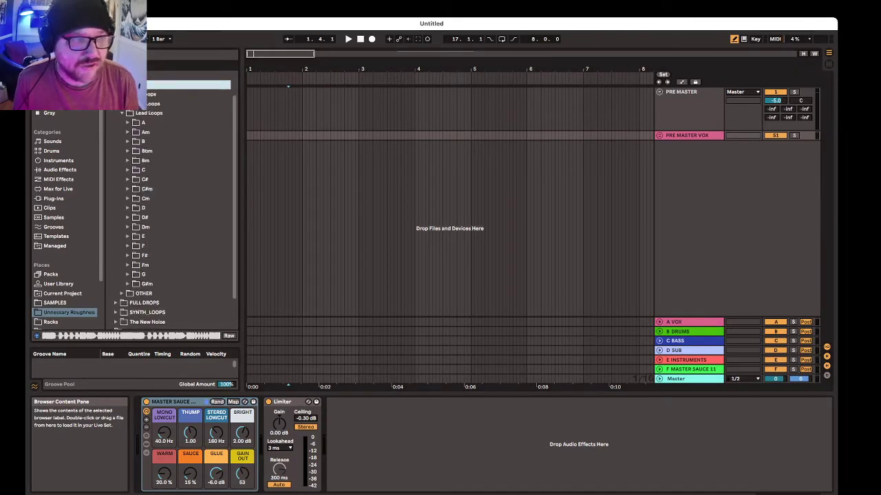
click(115, 95)
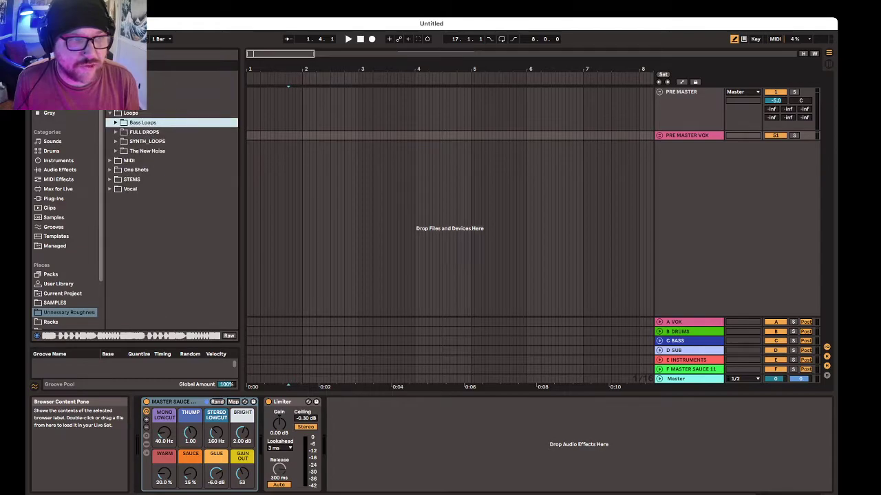
click(116, 150)
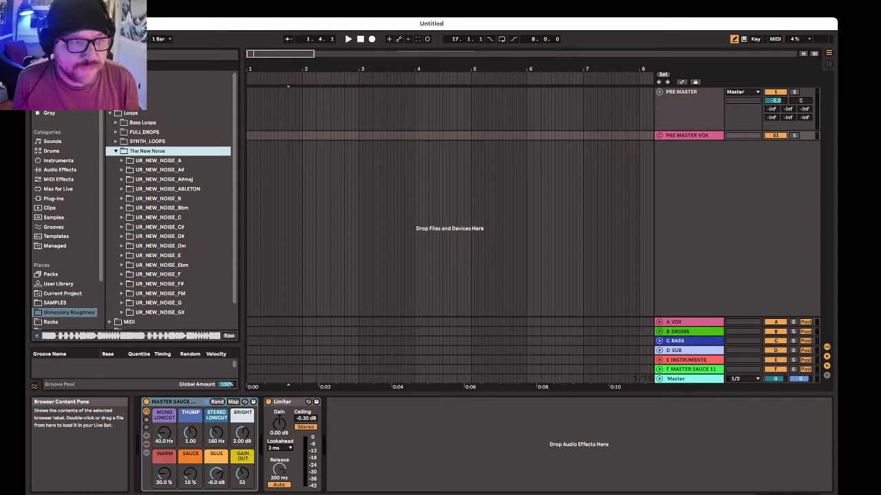
click(122, 237)
scroll(169, 220, down, 5)
drag(172, 230, 461, 146)
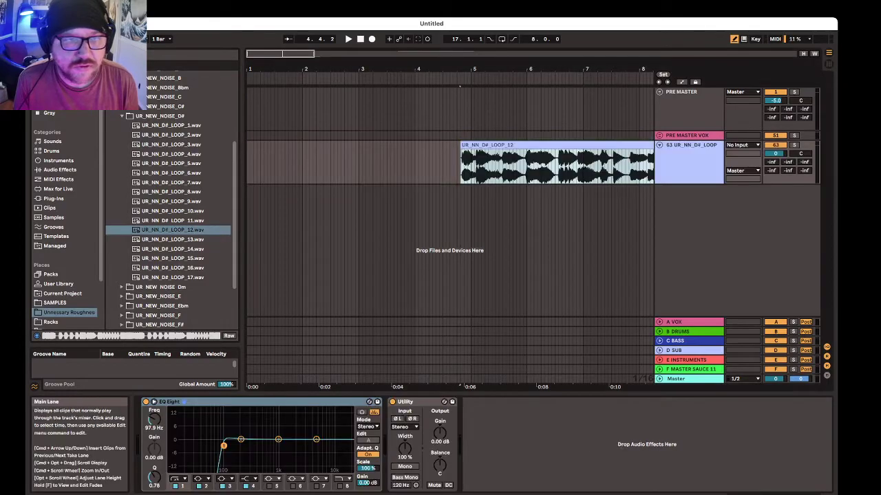
Step: Move the UR_NN_D#_LOOP_12 clip to bar 33 and set the project tempo to 170 BPM
scroll(461, 162, down, 5)
drag(329, 145, 614, 145)
double_click(613, 145)
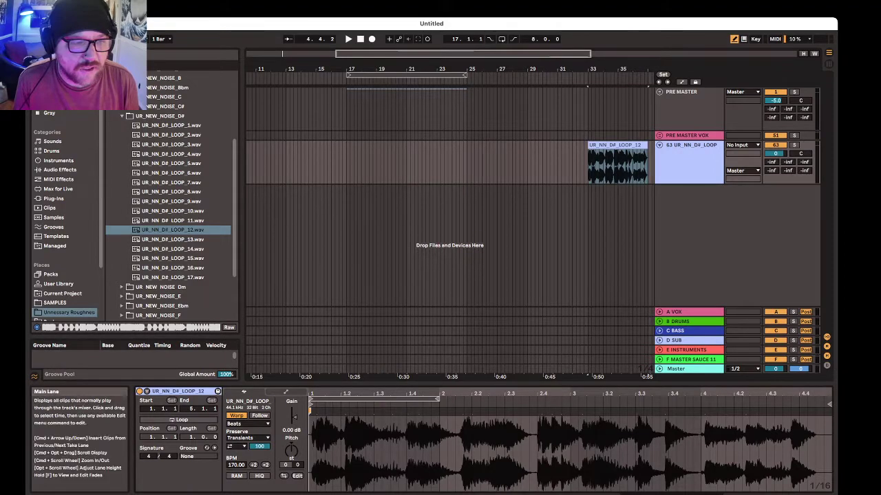
text(170)
key(Return)
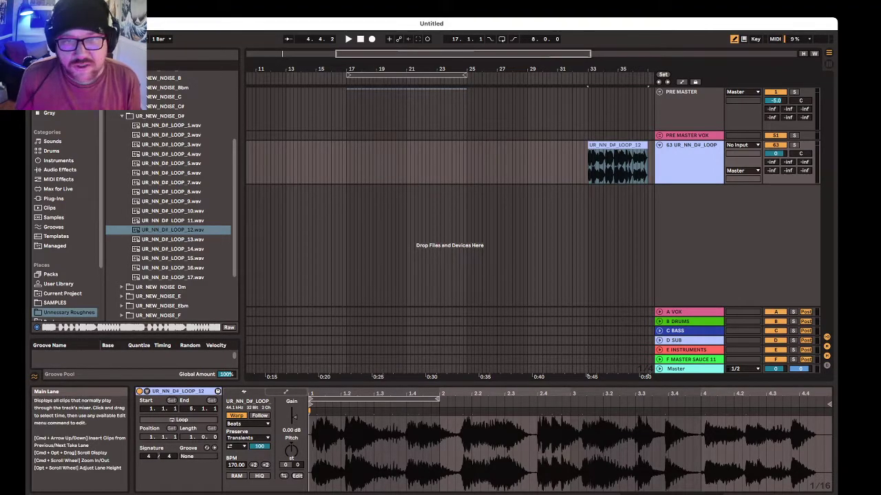
Step: Set the volume of the new UR_NN_D#_LOOP_12 track to -10 dB
scroll(169, 206, up, 5)
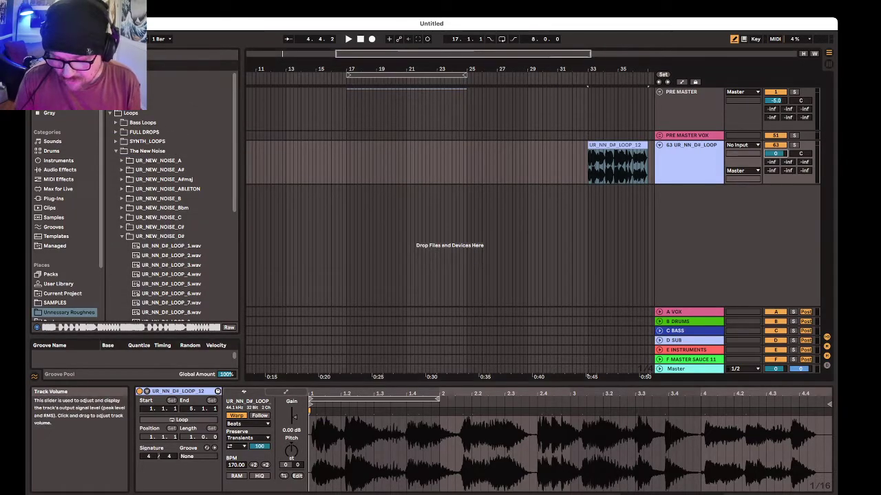
text(-10)
key(Return)
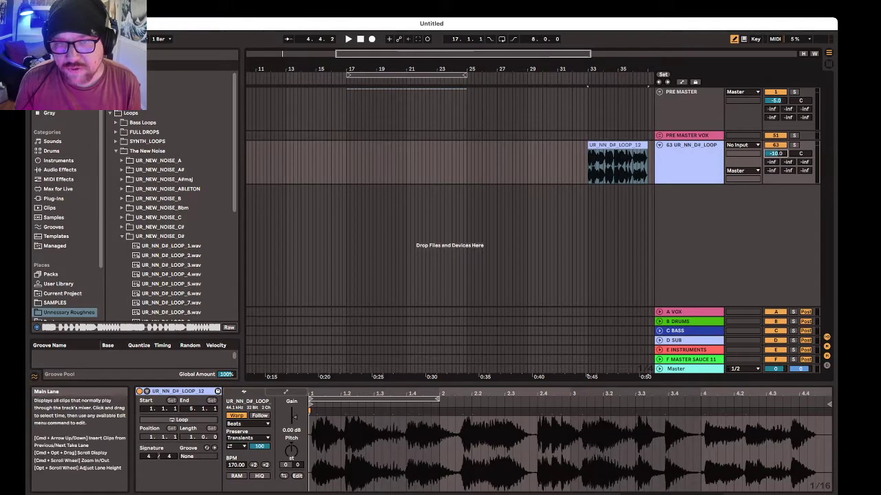
Step: Unfold the PRE MASTER and Bass groups and move the loop track into the LEAD BASS group inside Bass
click(659, 92)
drag(691, 287, 691, 180)
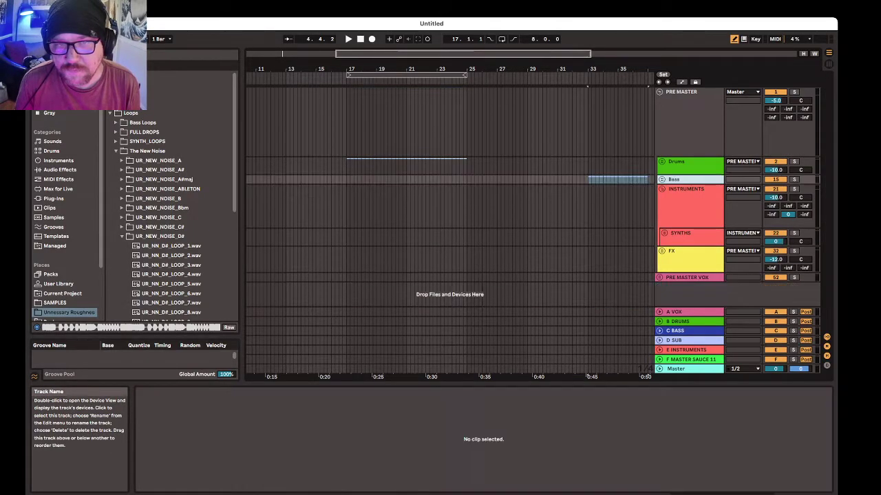
click(662, 179)
drag(693, 216, 692, 289)
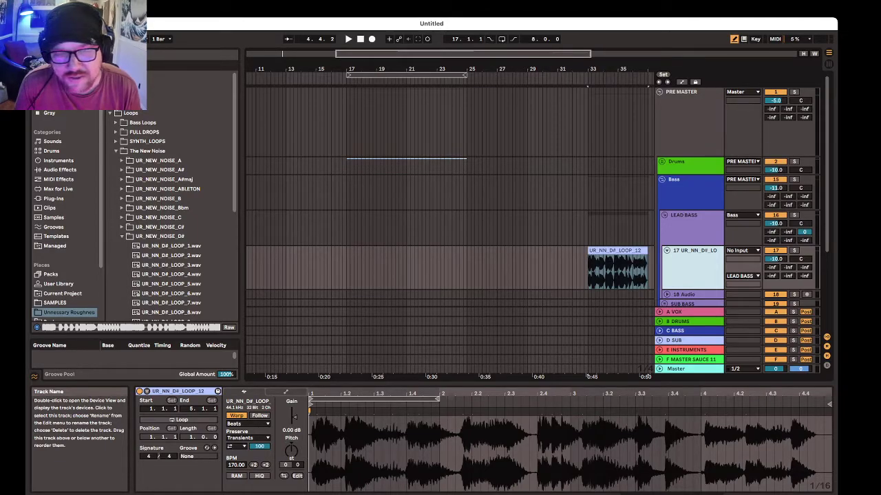
Step: Select the LEAD BASS group and show the effect racks on the Bass group
click(688, 221)
click(688, 186)
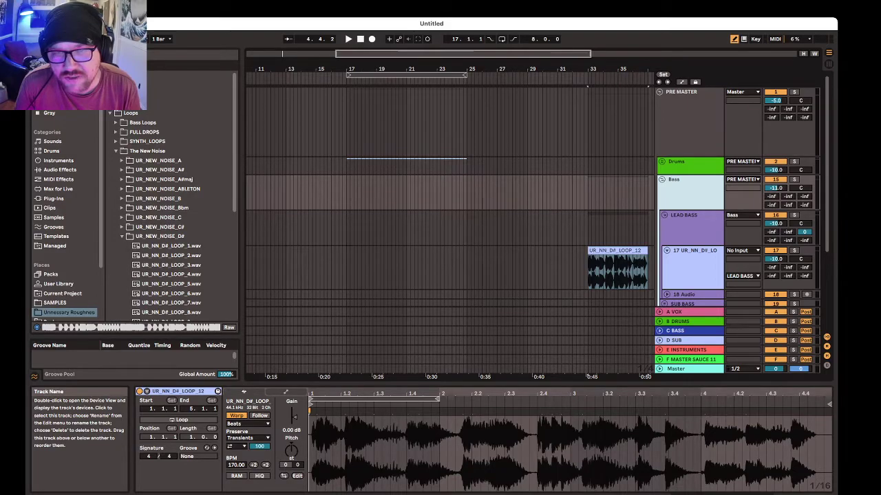
double_click(688, 185)
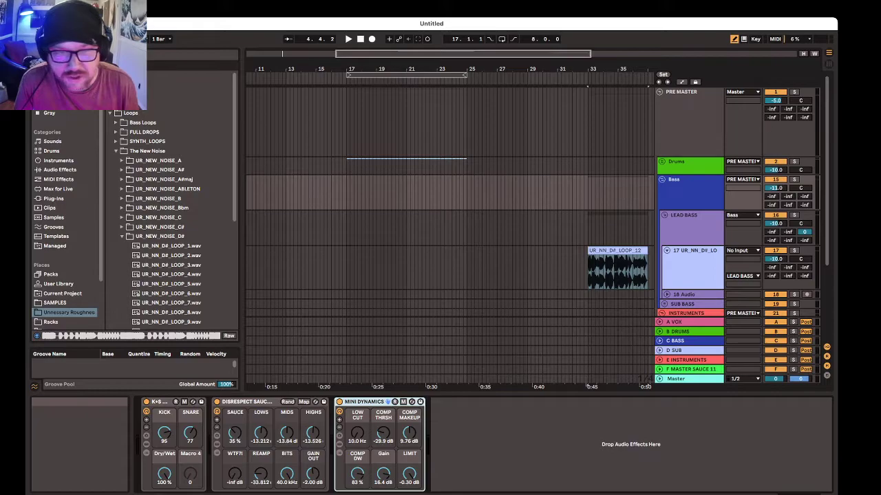
Step: Paste the MINI DYNAMICS rack onto the LEAD BASS group and play the UR_NN_D#_LOOP_12 clip through it
double_click(688, 222)
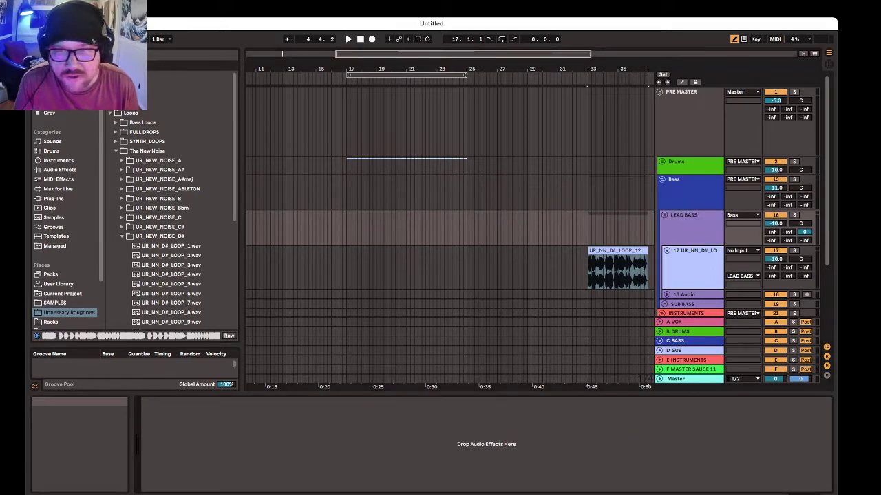
key(super+v)
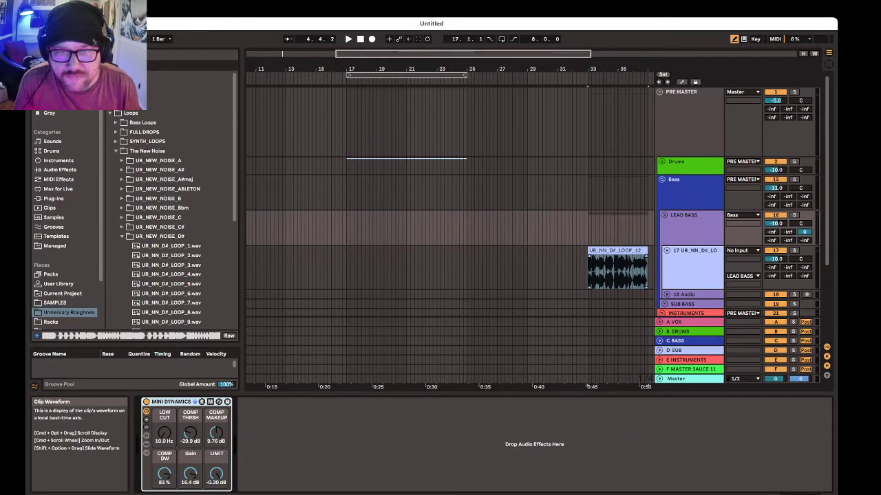
click(617, 251)
key(space)
scroll(617, 269, right, 6)
scroll(440, 262, down, 3)
key(space)
Step: Split the UR_NN_D#_LOOP_12 clip into separate pieces at bars 34 and 35
click(426, 262)
key(super+e)
mouse_move(452, 265)
mouse_down()
mouse_move(473, 264)
mouse_move(431, 265)
mouse_move(446, 265)
mouse_up()
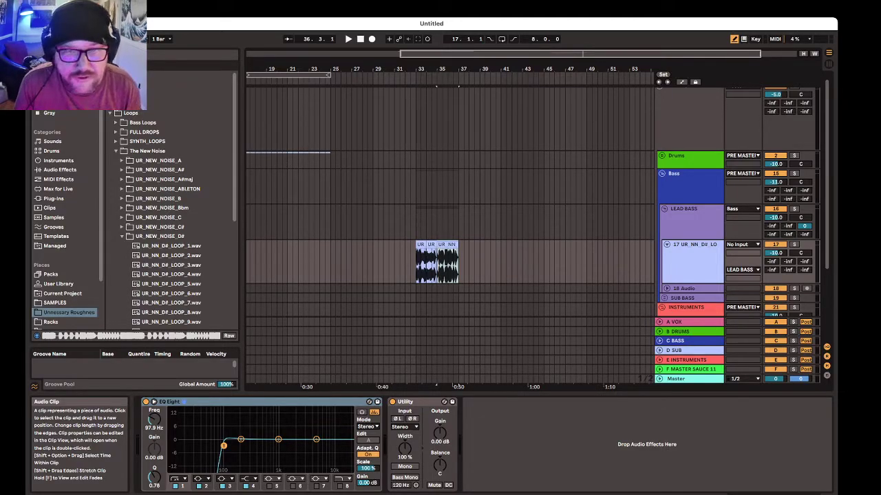
Step: Fold the Bass group in the arrangement and collapse the Loops folder in the sample browser
scroll(451, 234, down, 2)
scroll(450, 234, down, 4)
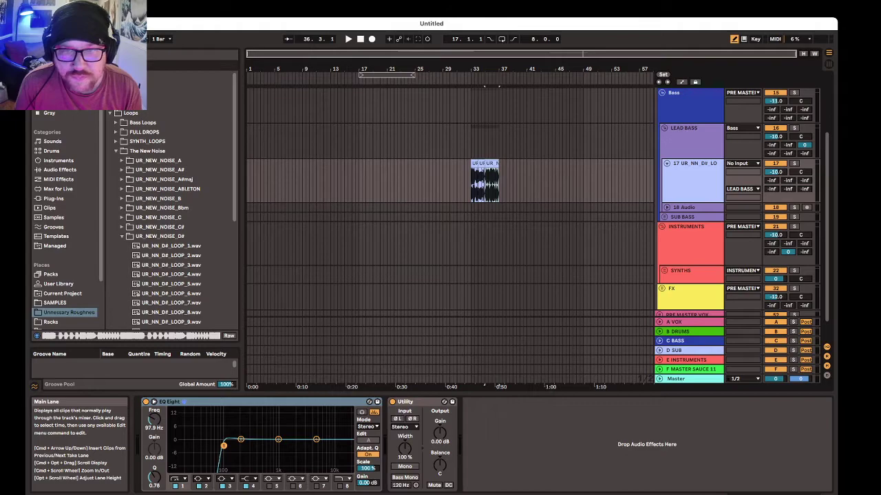
scroll(450, 234, up, 5)
click(662, 159)
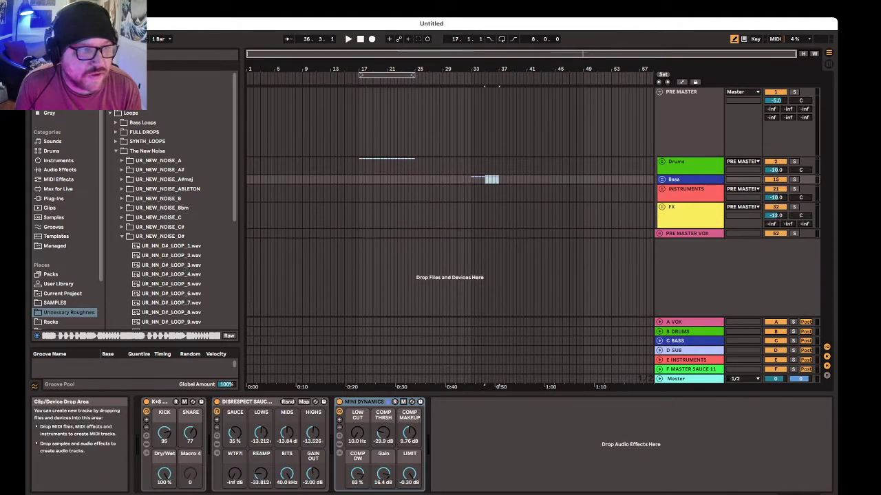
click(110, 113)
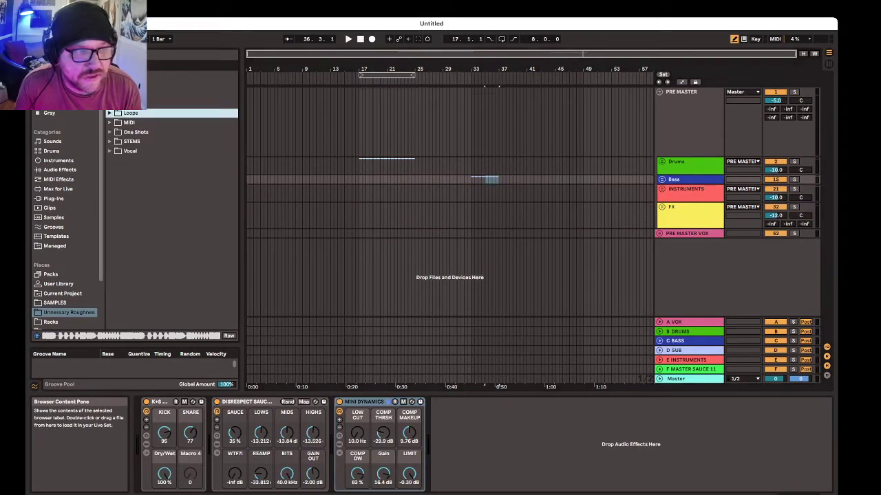
Step: Expand the folder above Loops, preview several UR_GLITCH samples including UR_GLITCH_4 and UR_GLITCH_27, and collapse the folder again
click(110, 104)
click(152, 141)
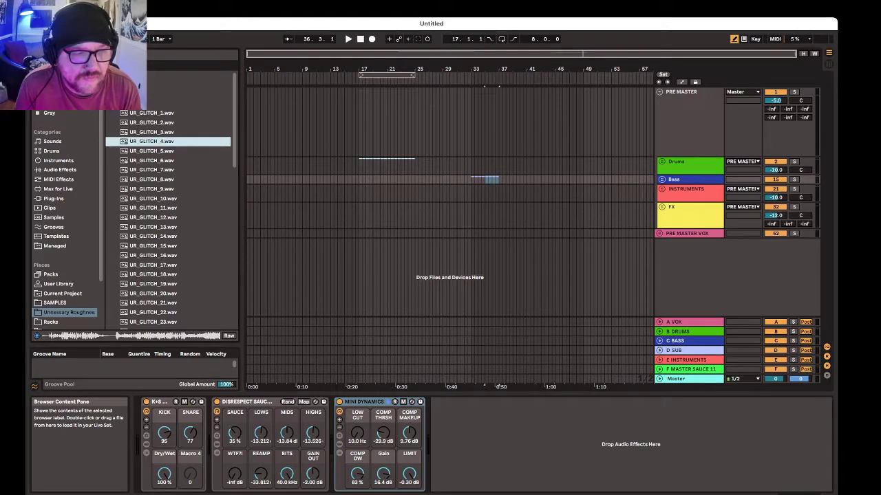
click(152, 274)
scroll(153, 275, down, 3)
click(153, 300)
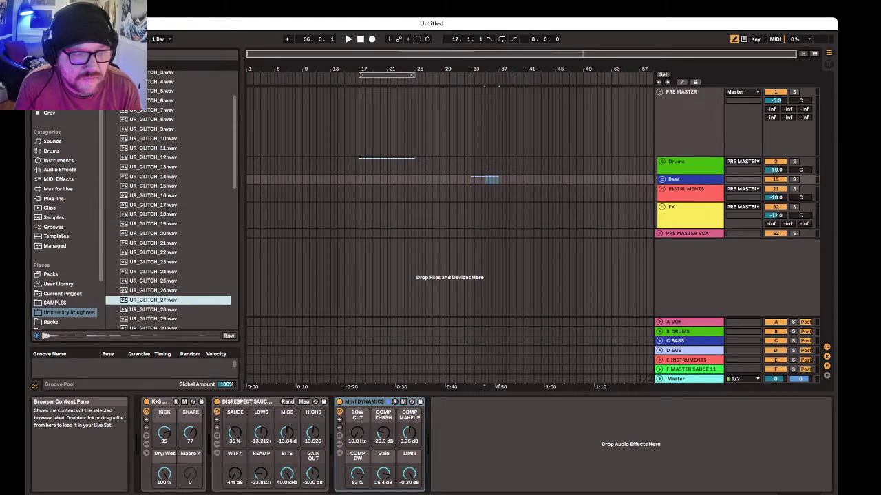
scroll(153, 300, down, 2)
click(153, 303)
scroll(153, 303, down, 3)
scroll(153, 224, up, 7)
click(110, 103)
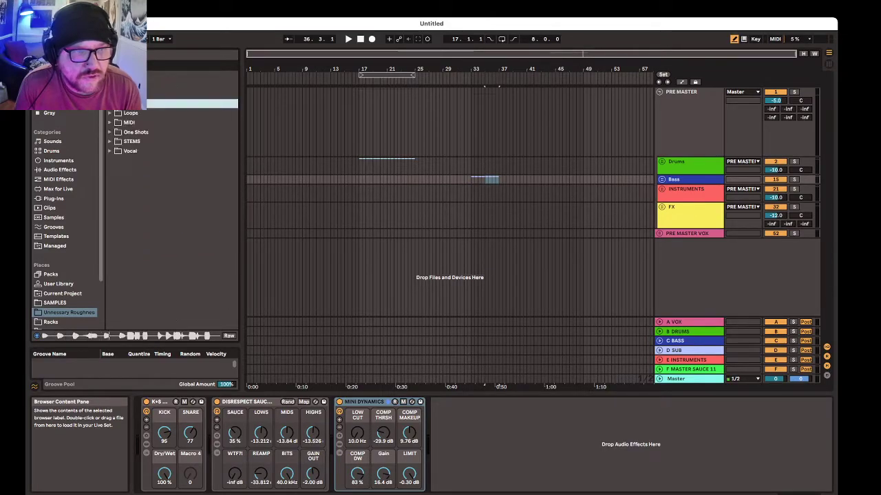
Step: Show the FX group's effects and preview UR_OS_BH_Bm_2 and UR_OS_BH_Bm_6 from the Bm folder of Bass One Shots
click(288, 214)
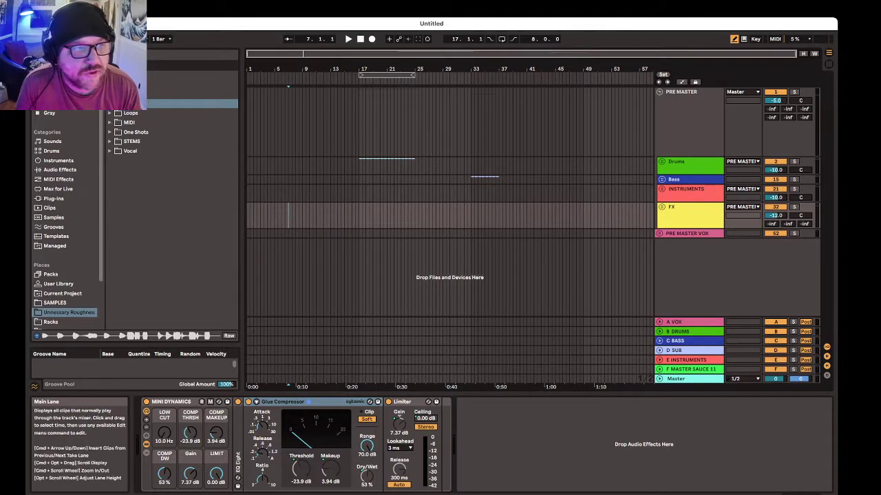
click(110, 133)
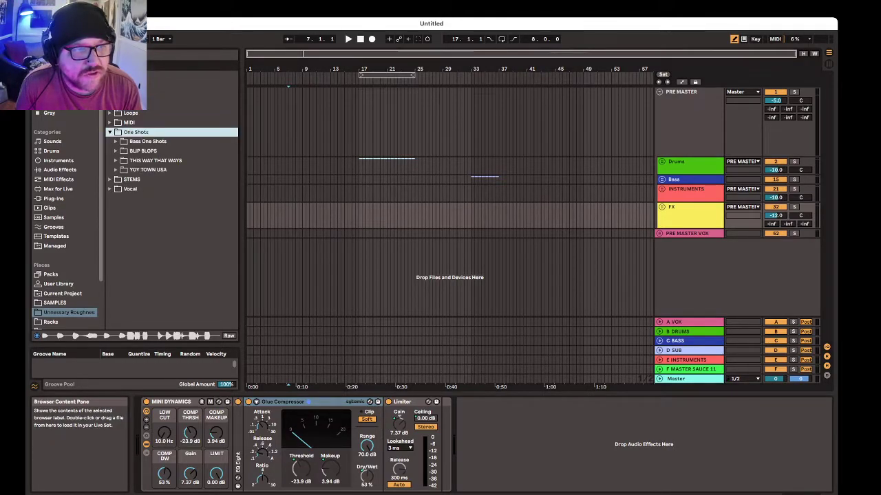
click(116, 142)
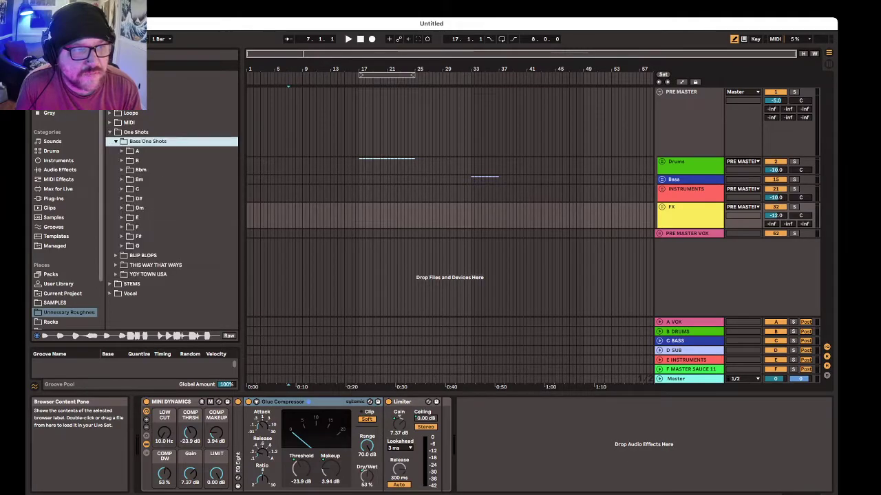
click(122, 180)
click(155, 199)
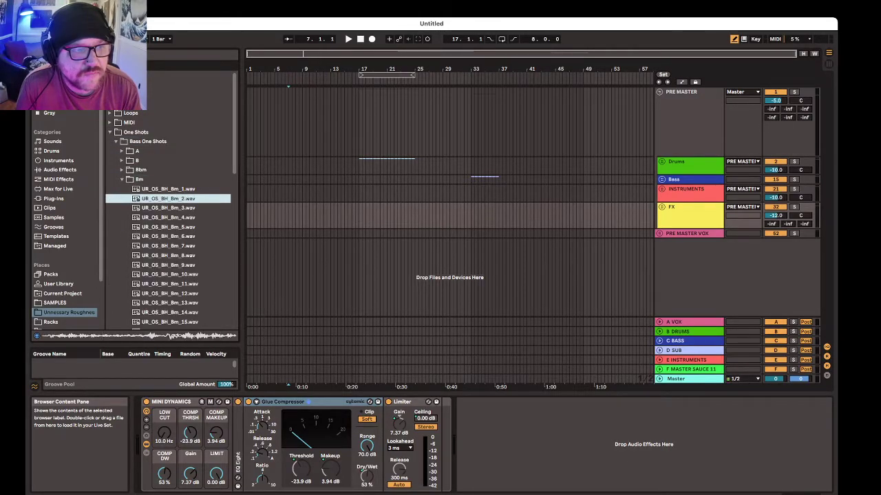
click(168, 237)
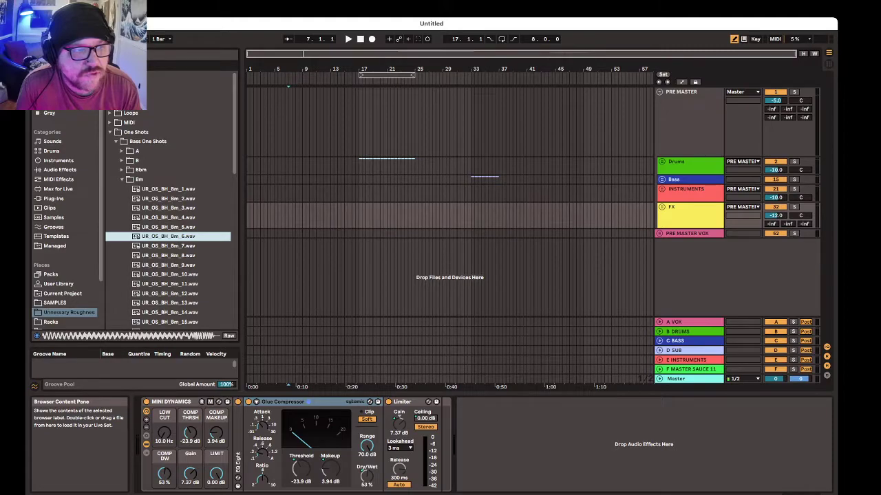
click(109, 133)
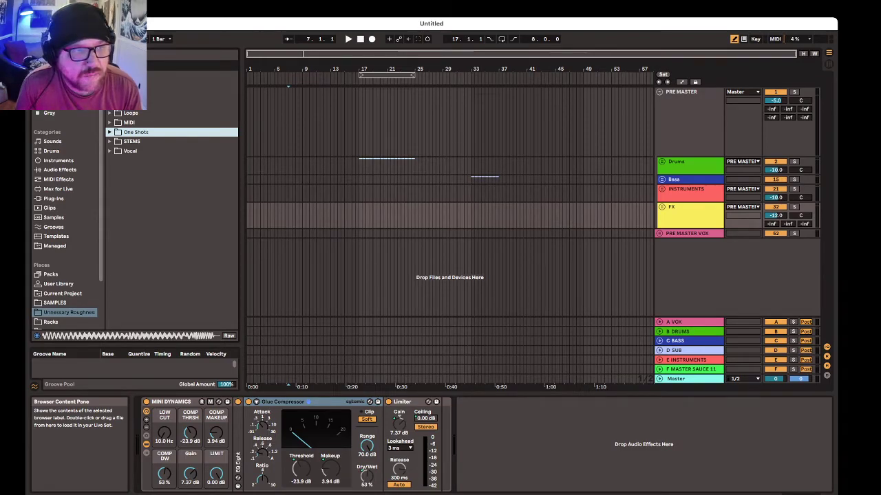
Step: Look into the STEMS folder, expand the Vocal folder and collapse its CHANTS subfolder
click(110, 142)
key(Left)
key(Down)
key(Right)
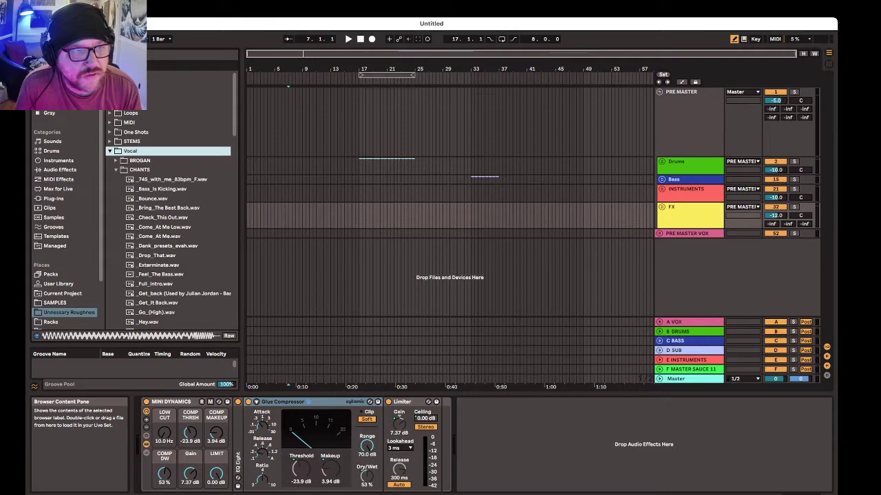
key(Down)
key(Left)
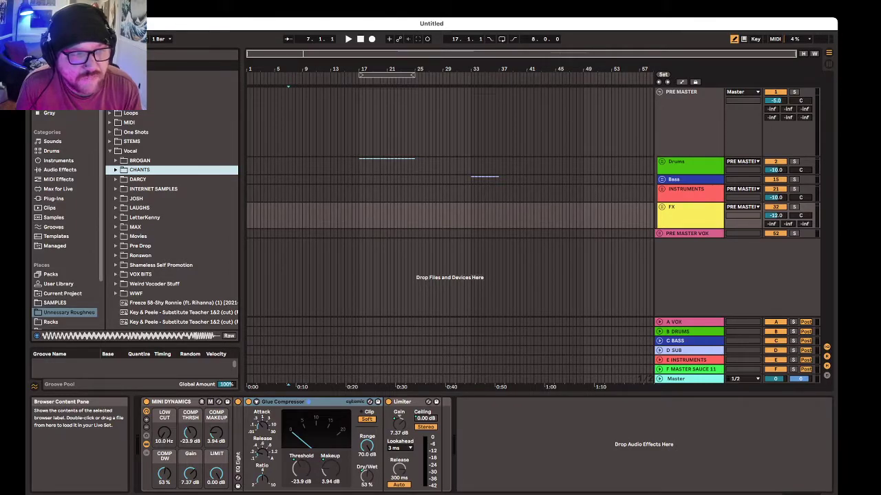
Step: Expand the vocalist folder below CHANTS and preview samples including FMUBD 1, FMUBD 2, Unnecessary Roughness 2 and BASS DADDY 1
click(135, 180)
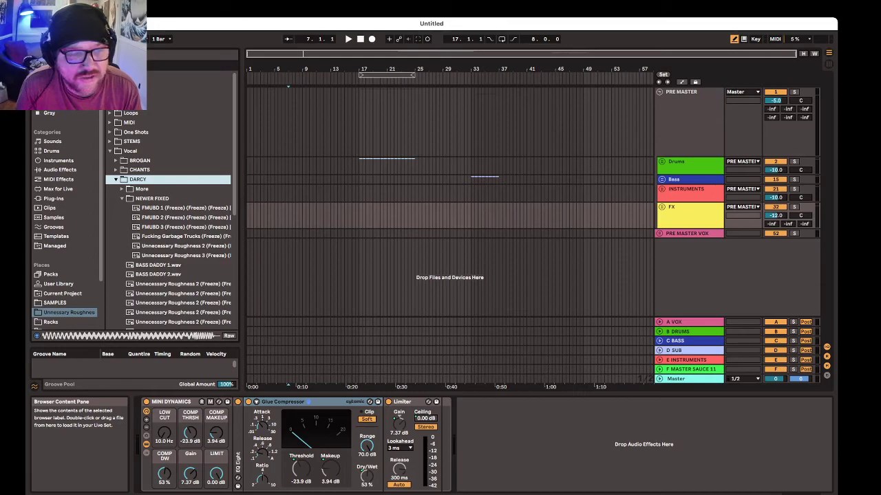
click(184, 207)
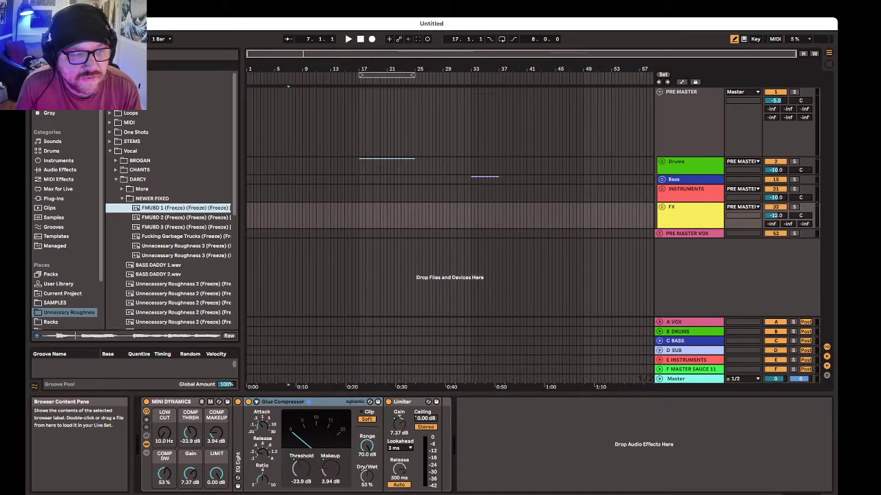
click(183, 217)
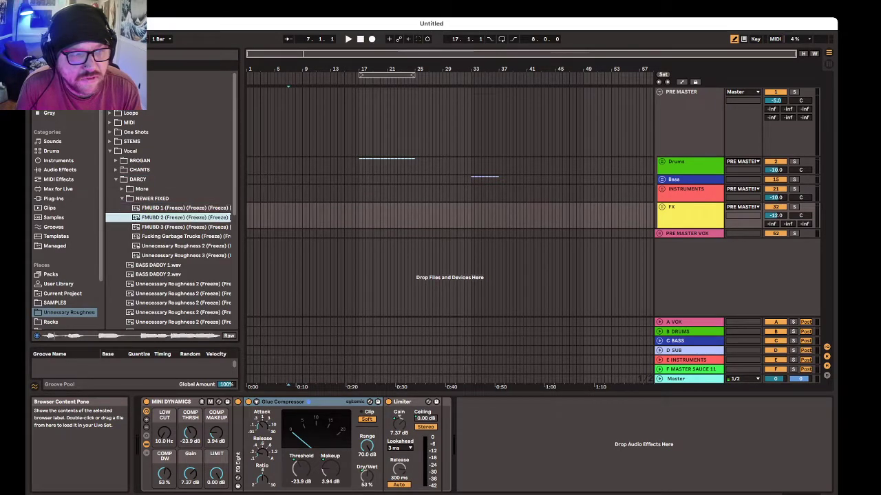
click(184, 245)
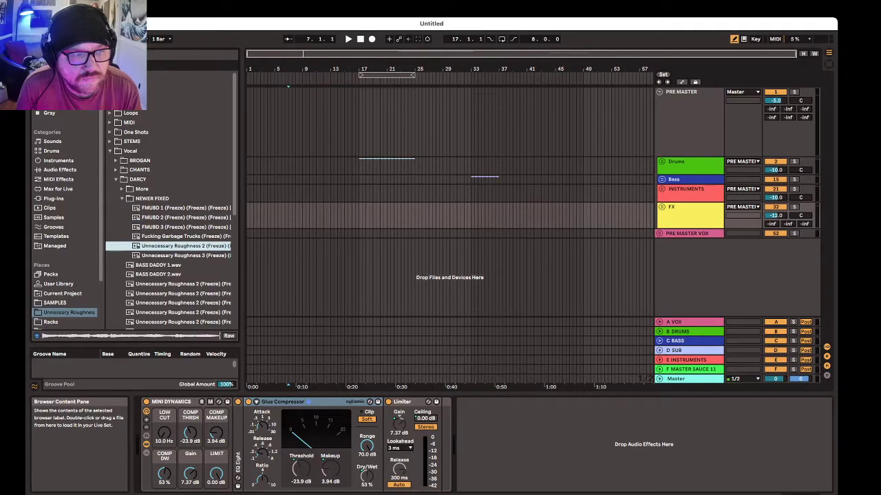
click(184, 236)
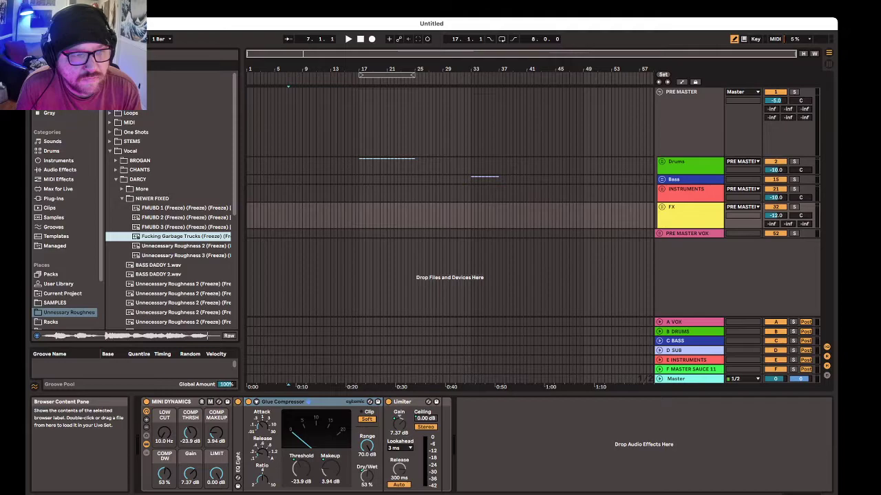
click(159, 265)
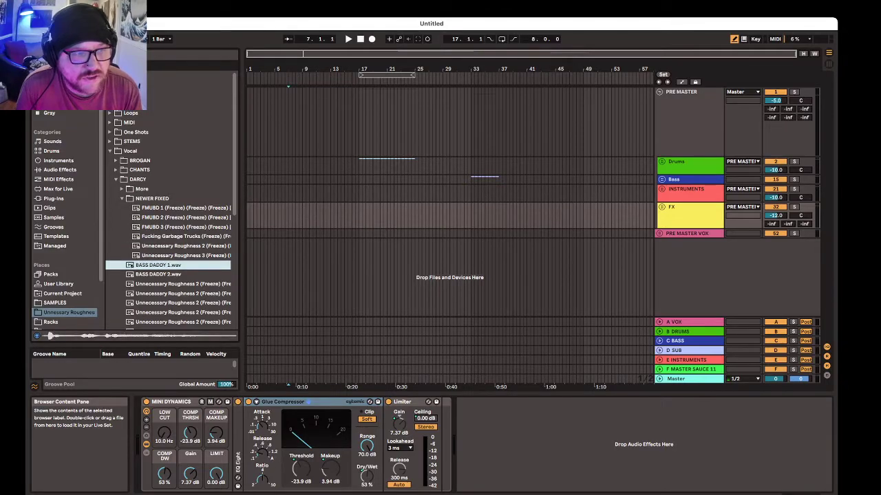
Step: Collapse the NEWER FIXED subfolder, preview one more Unnecessary Roughness 2 vocal, and collapse the vocalist folder
click(122, 198)
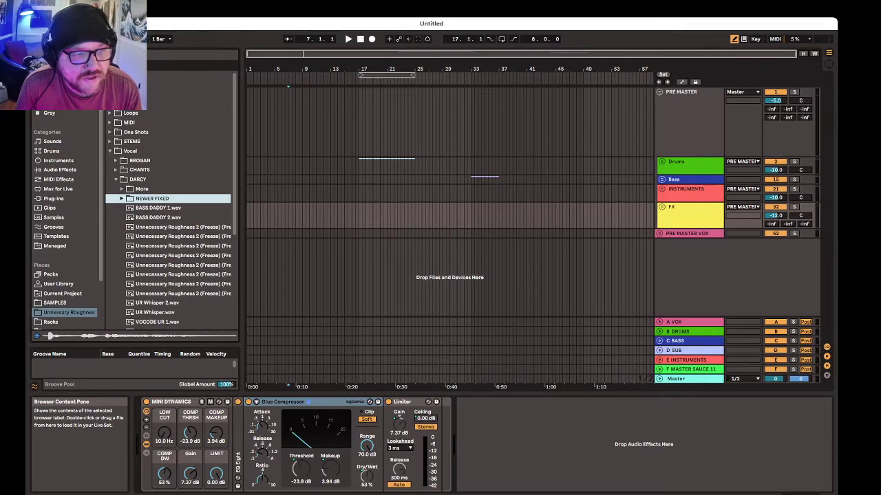
scroll(168, 213, down, 5)
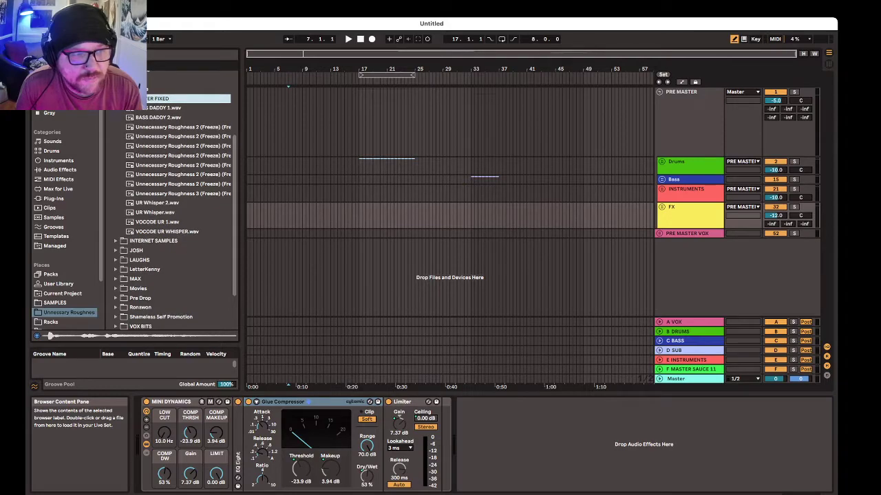
click(180, 156)
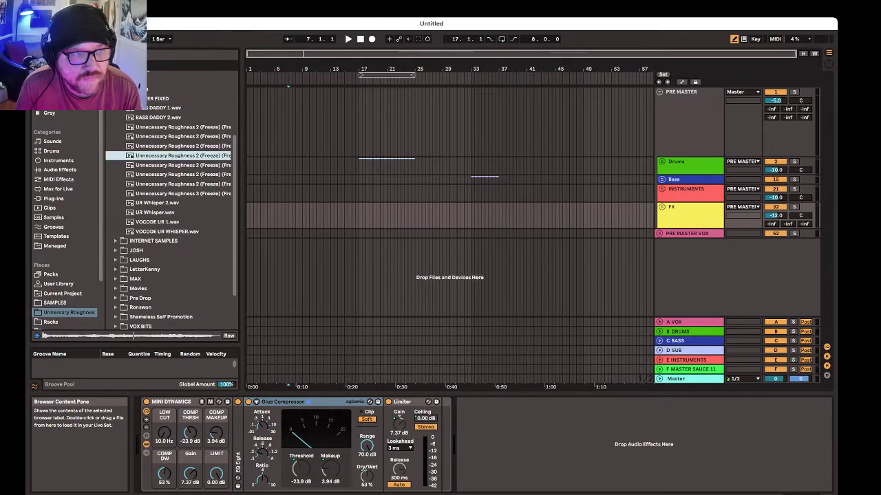
scroll(168, 214, up, 3)
click(115, 127)
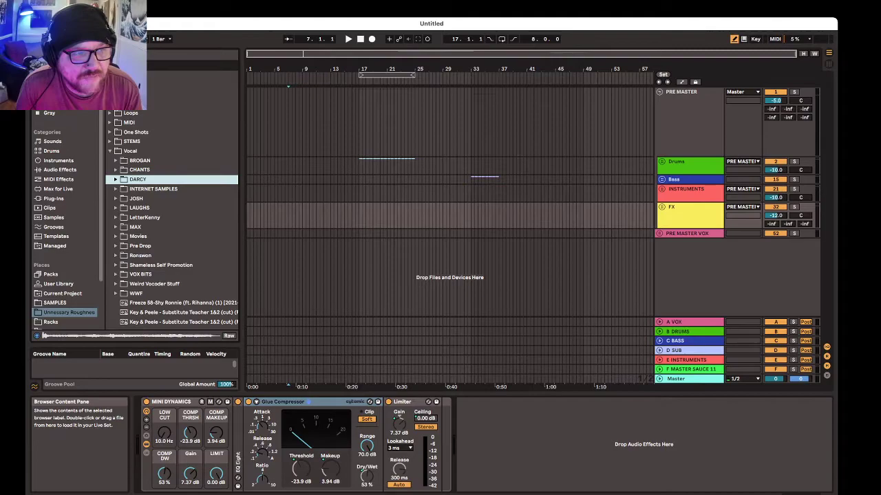
Step: Expand the vocalist folder below INTERNET SAMPLES, preview its BASS DADDY, SHEESH 3 and WTF 4 samples, and collapse the folder
click(115, 198)
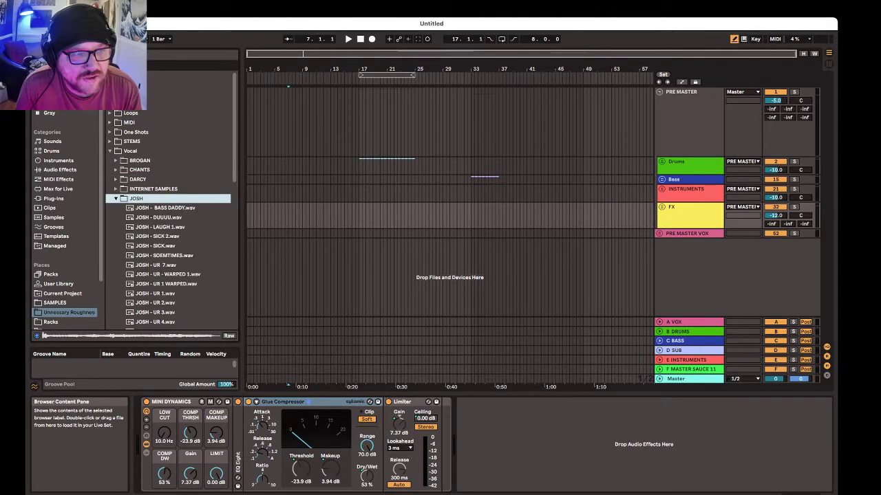
scroll(169, 206, down, 5)
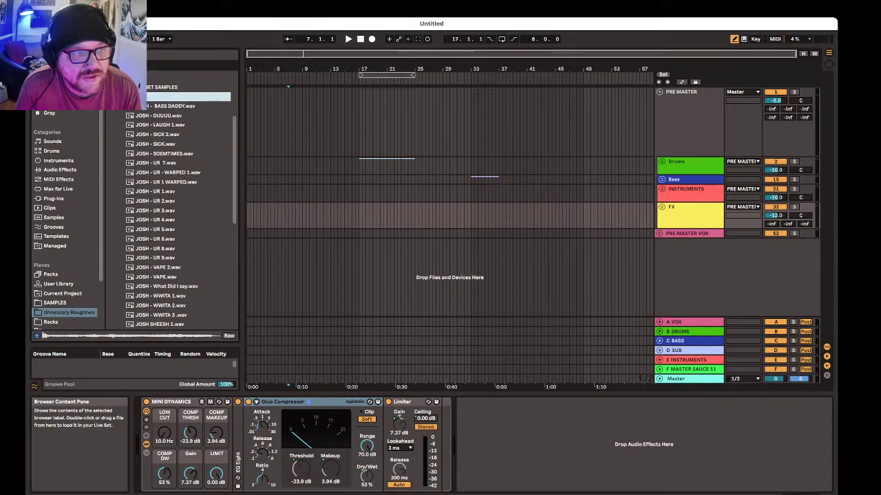
click(168, 106)
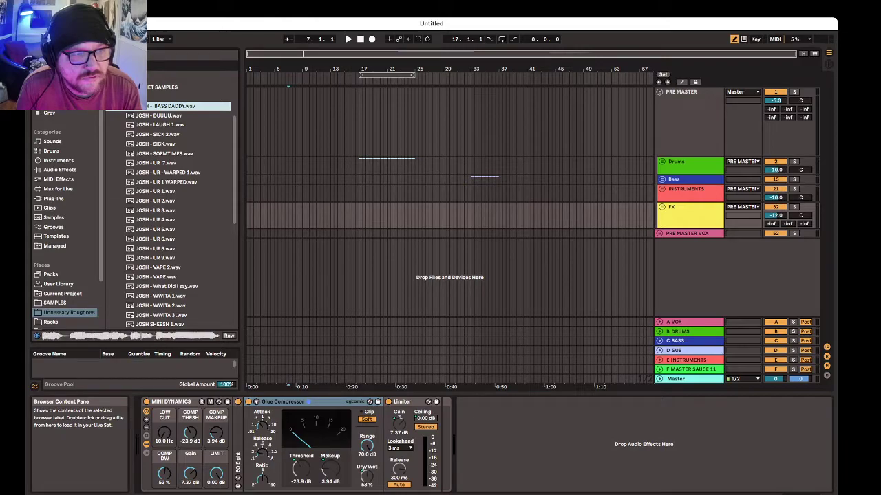
scroll(179, 199, down, 3)
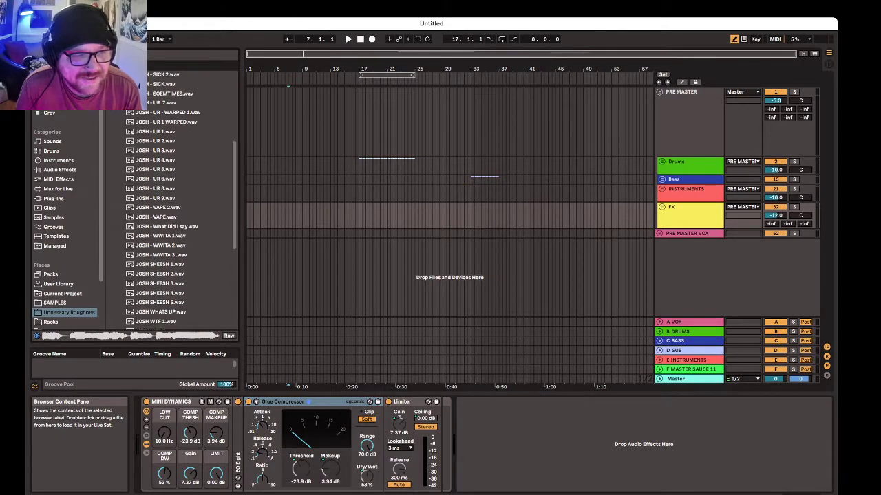
click(168, 283)
scroll(169, 284, down, 1)
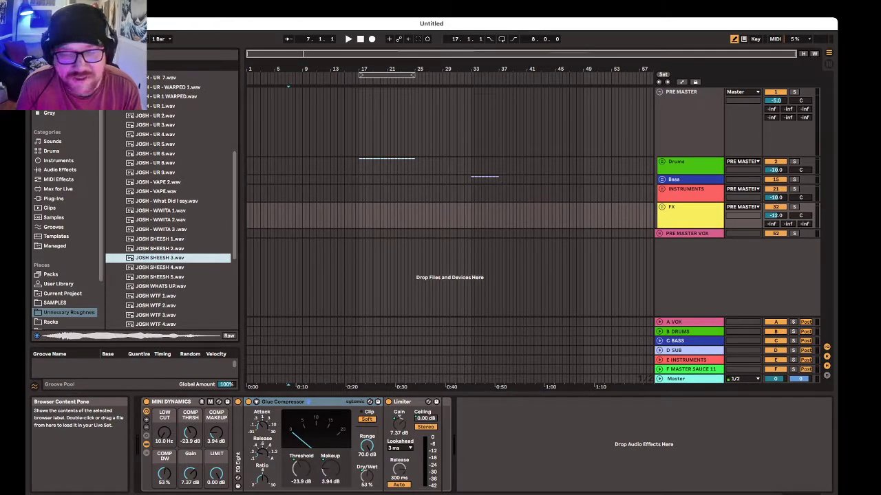
scroll(169, 207, down, 3)
click(156, 267)
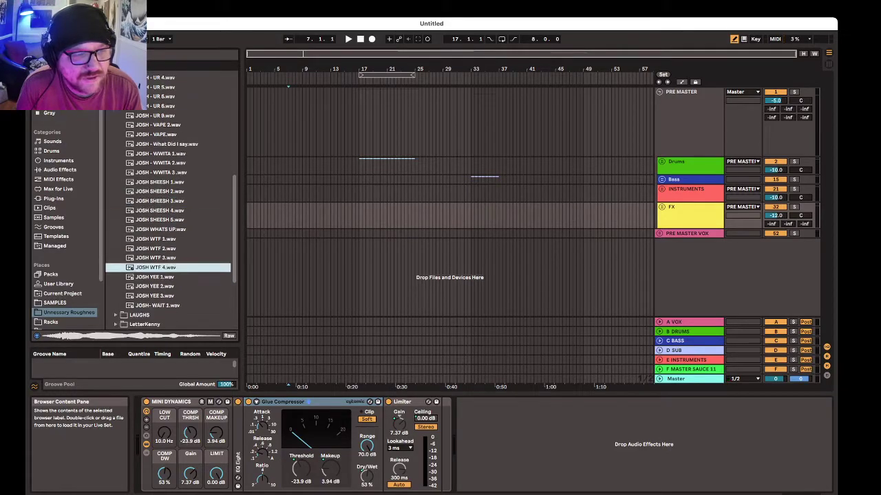
scroll(156, 267, up, 4)
scroll(156, 206, up, 10)
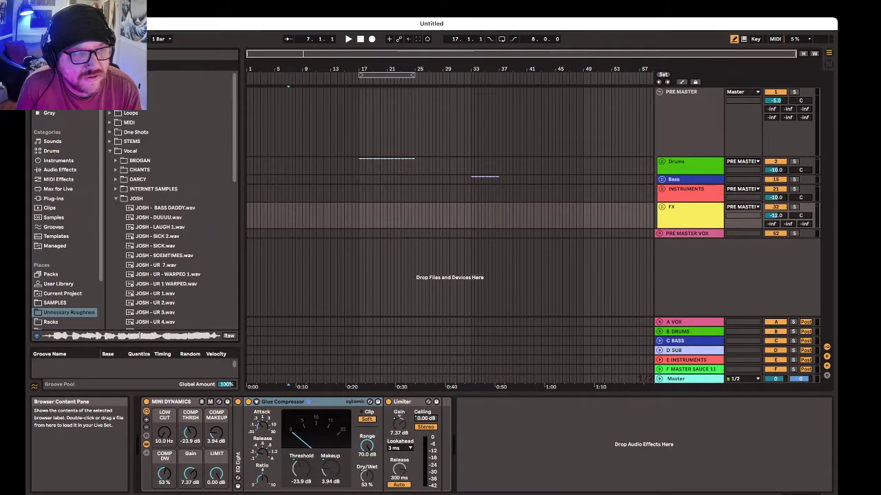
click(115, 198)
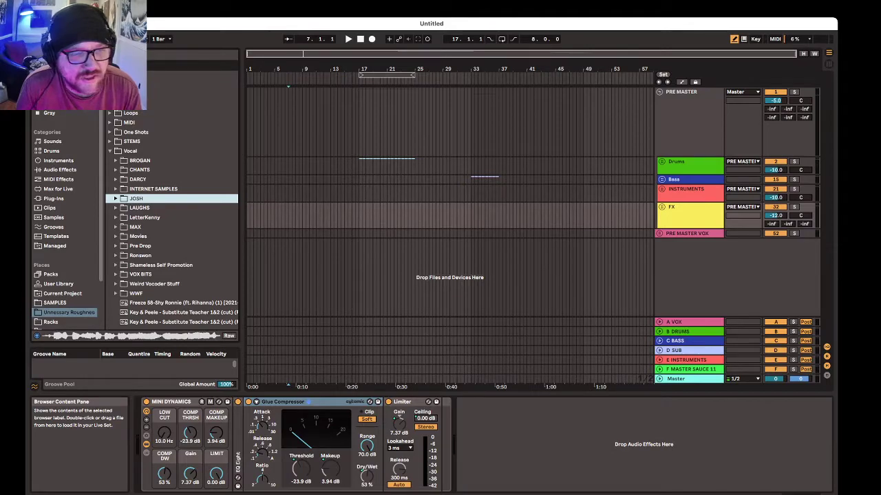
Step: Expand the vocalist folder above CHANTS, preview its first and last samples, and collapse the folder
click(312, 233)
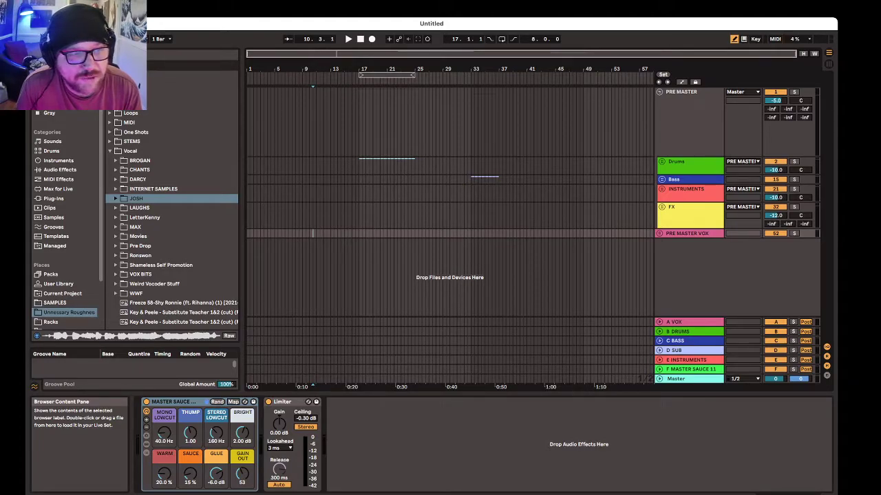
click(115, 160)
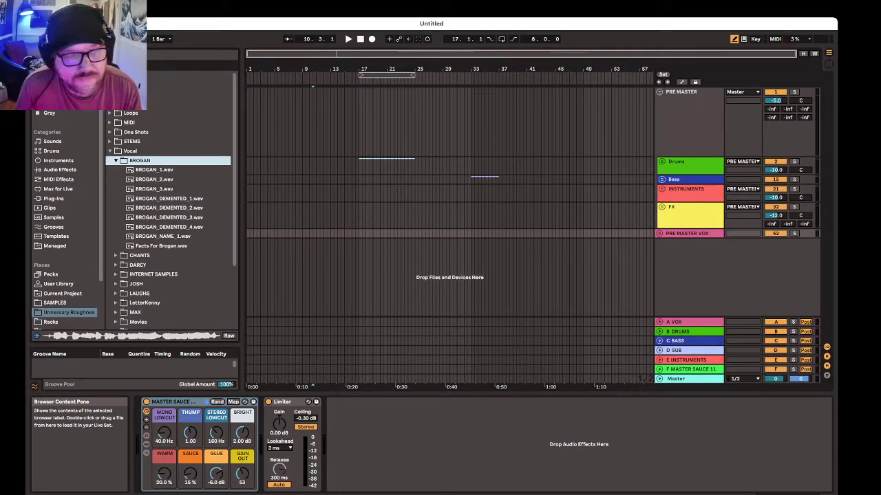
click(154, 170)
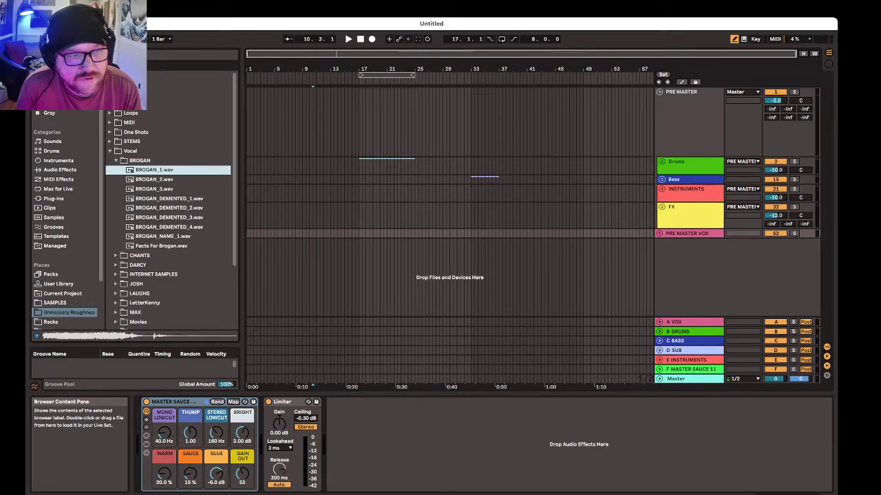
click(161, 246)
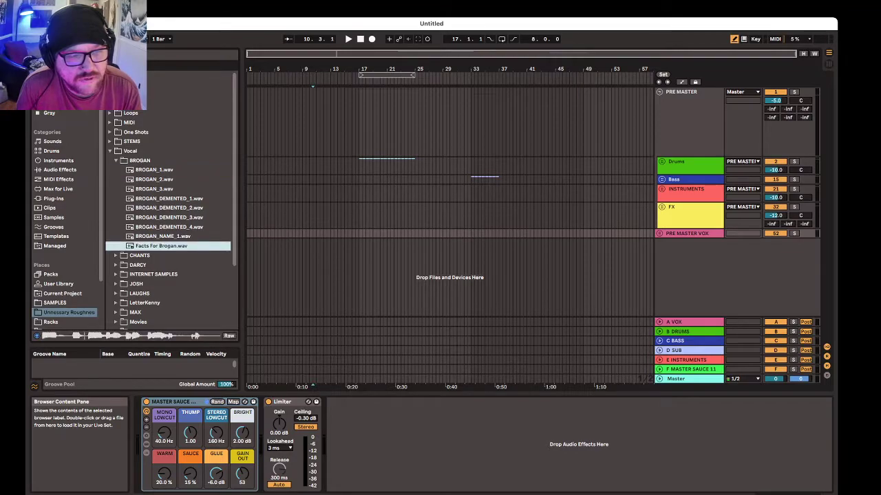
click(154, 169)
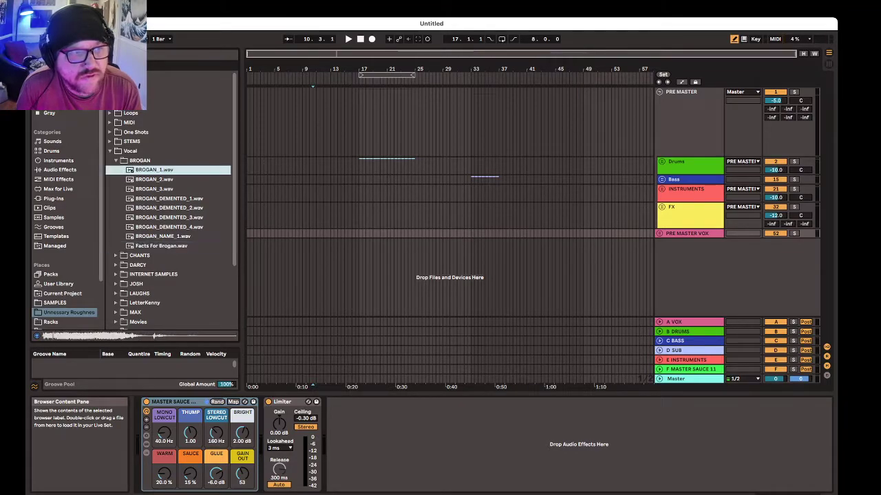
click(116, 160)
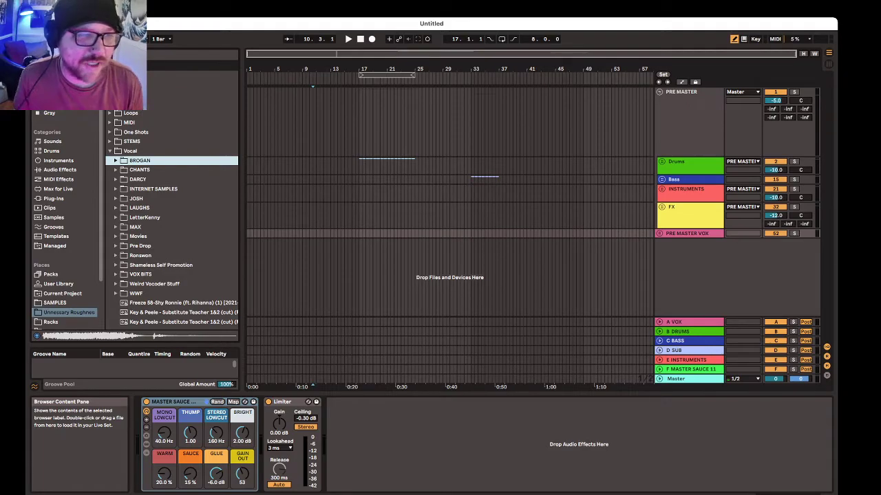
Step: Expand the vocalist folder above Movies and preview its YOUR UPSET 1, WRONG_WORD_1 and UM samples
click(135, 227)
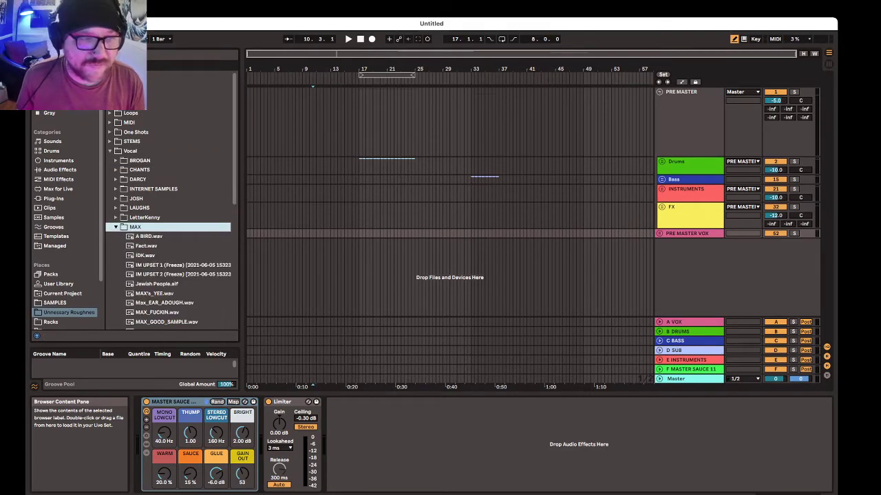
key(Right)
scroll(172, 207, down, 5)
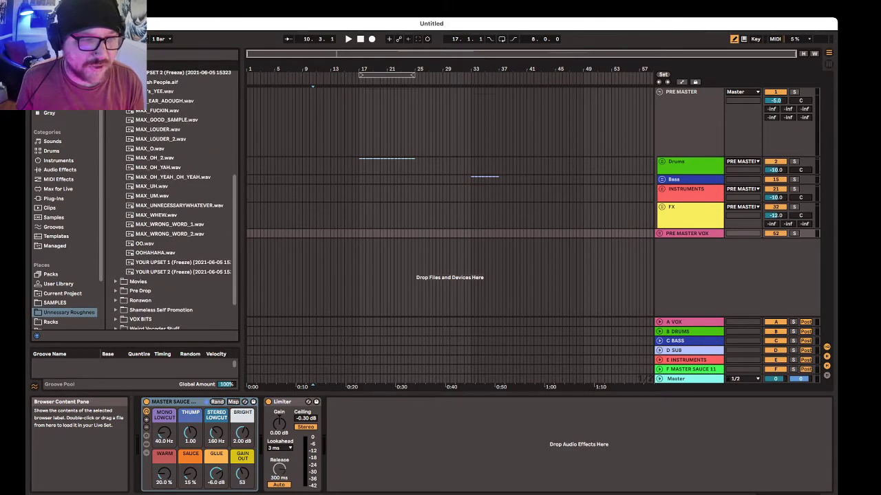
click(181, 263)
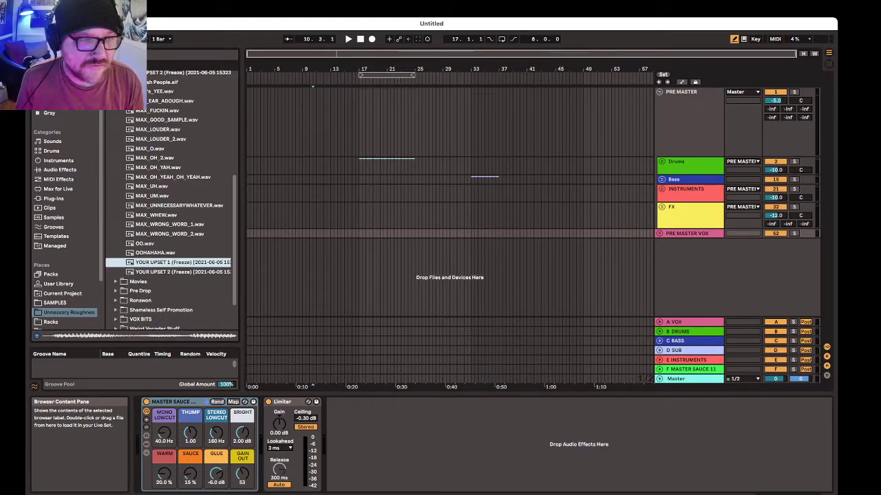
click(169, 225)
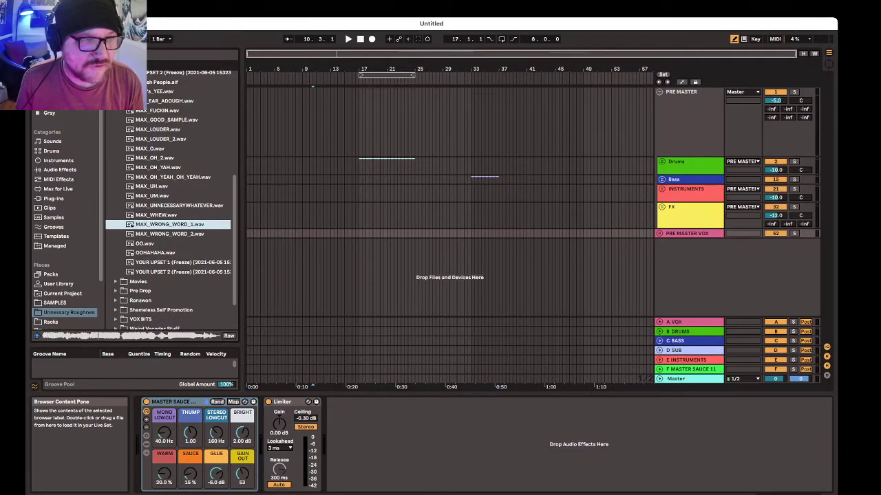
click(152, 196)
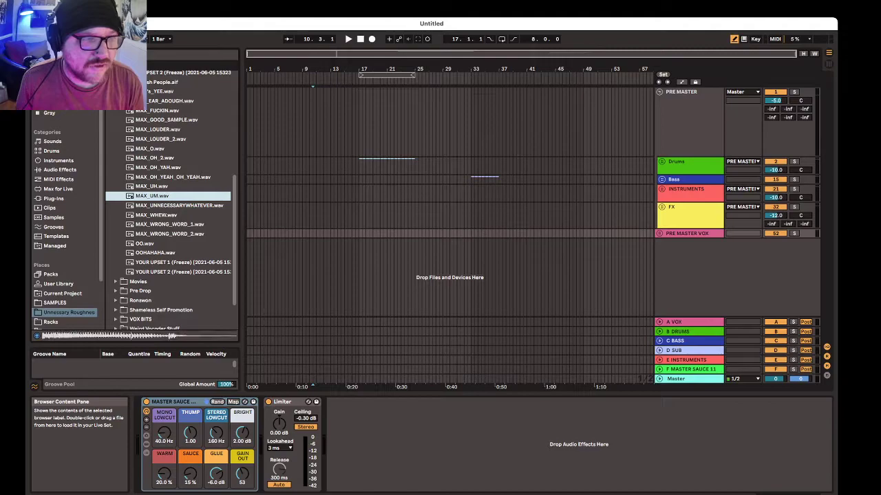
Step: Preview the same vocalist's UH, O, LOUDER_2, LOUDER and GOOD_SAMPLE vocals, then collapse that folder and the parent Vocal folder
click(151, 186)
click(150, 148)
click(161, 139)
key(Up)
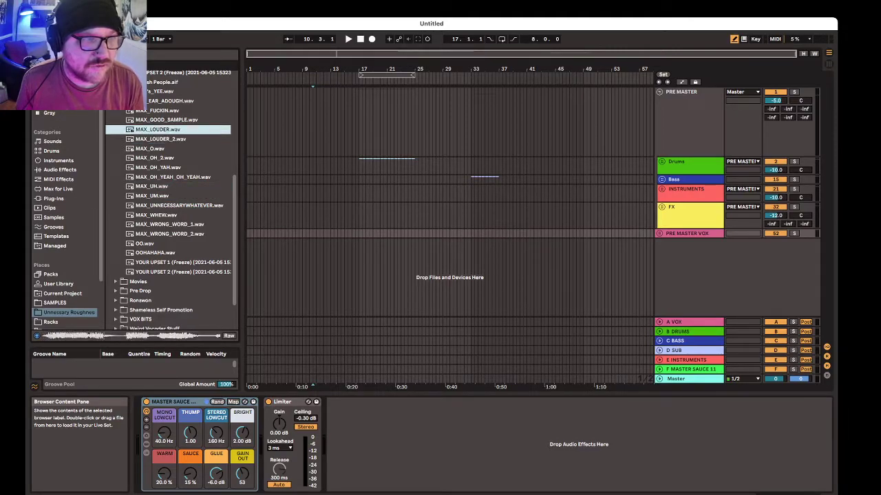
key(Up)
key(Up)
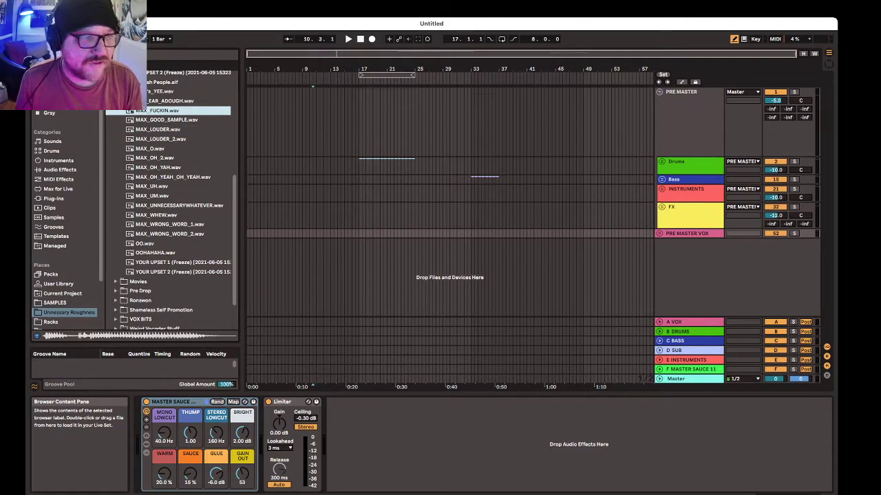
scroll(169, 206, up, 8)
key(Left)
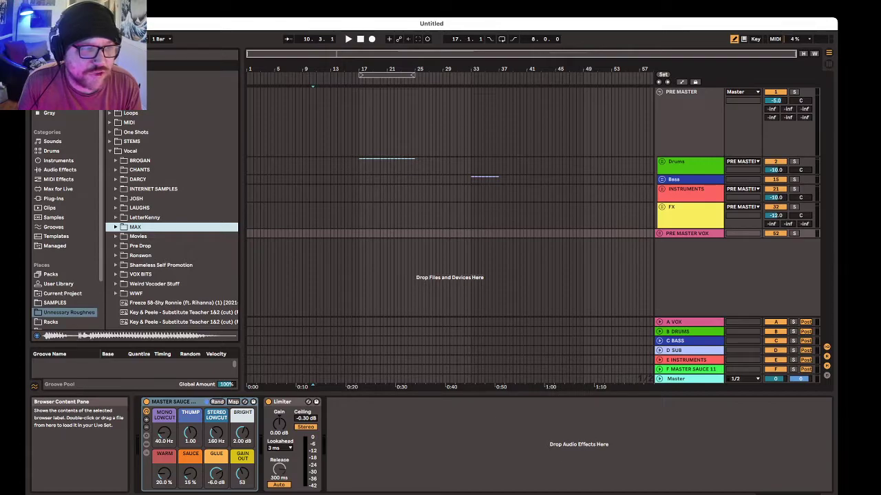
click(110, 151)
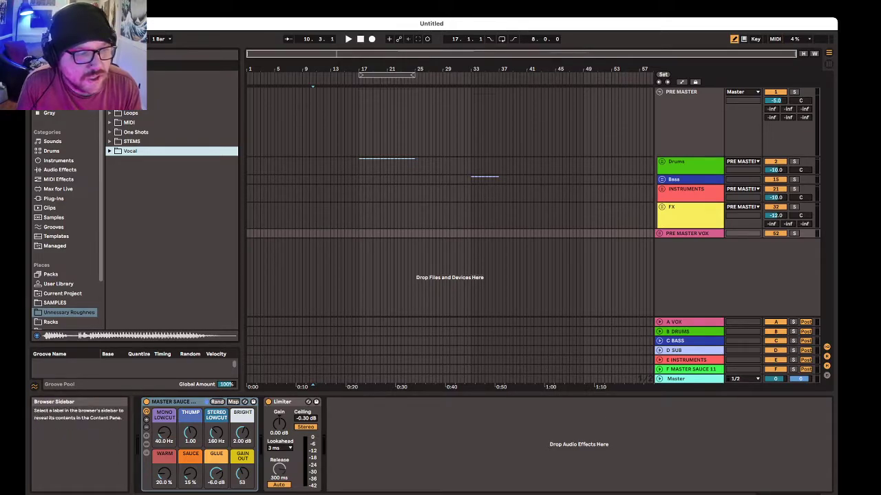
Step: Narrow the browser and open the THE GO...NG.als set from the Templates category
scroll(66, 227, down, 3)
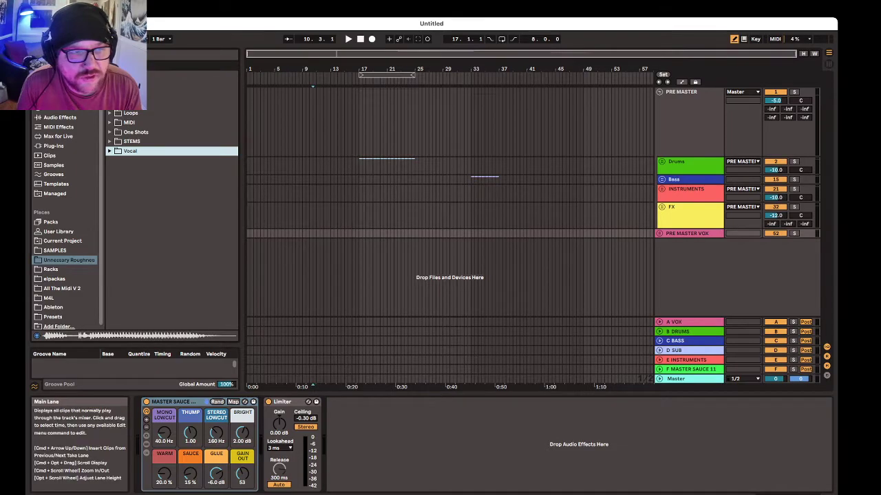
drag(243, 207, 177, 207)
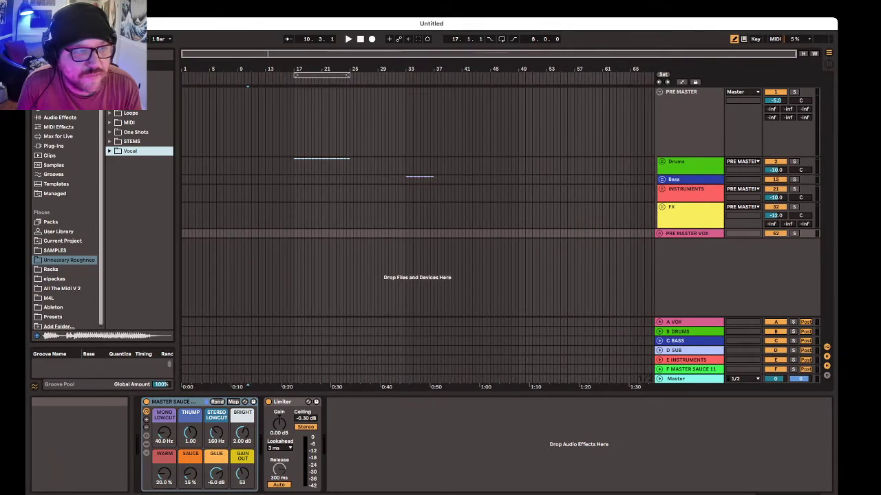
click(56, 182)
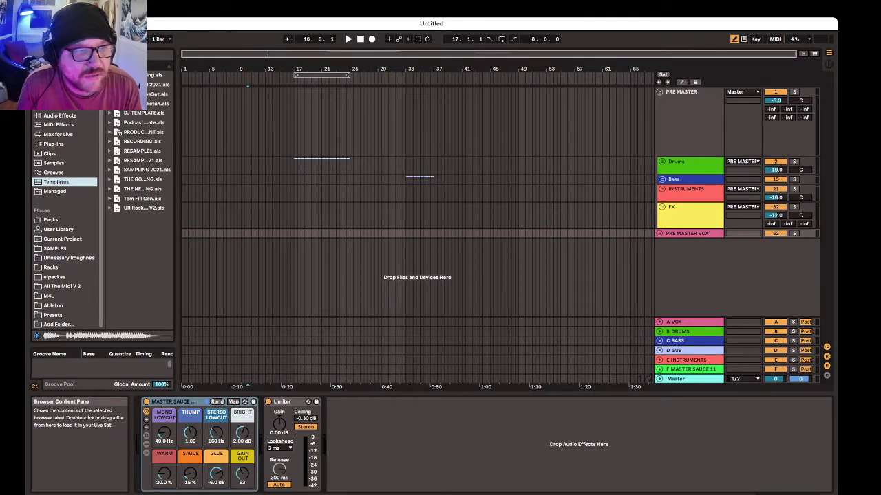
double_click(142, 180)
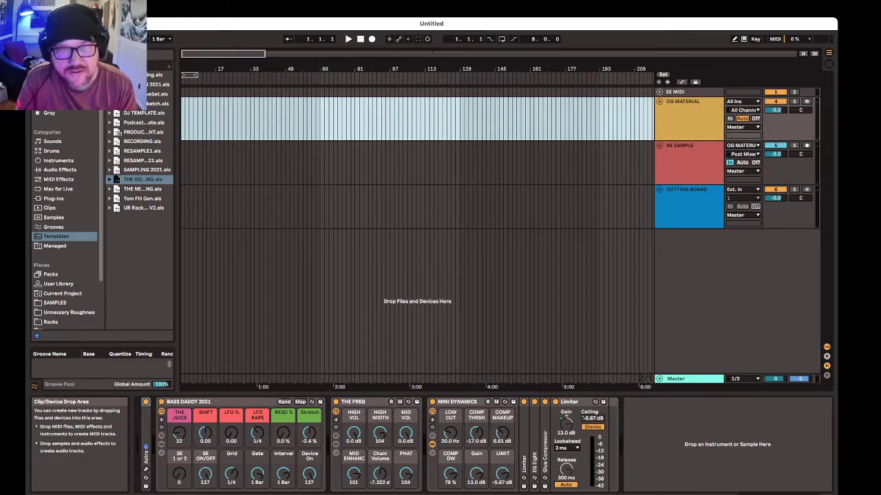
scroll(417, 301, left, 1)
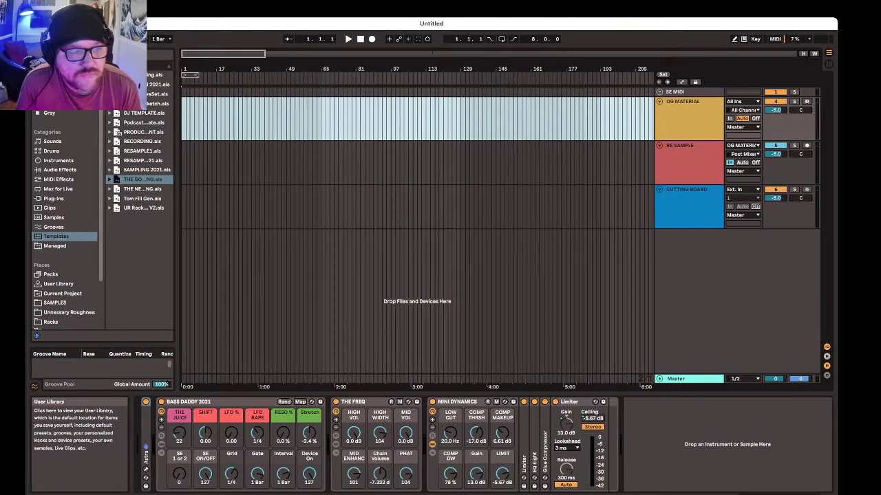
Step: Search the All The Midi V 2 folder for "bass"
scroll(65, 227, down, 3)
click(62, 286)
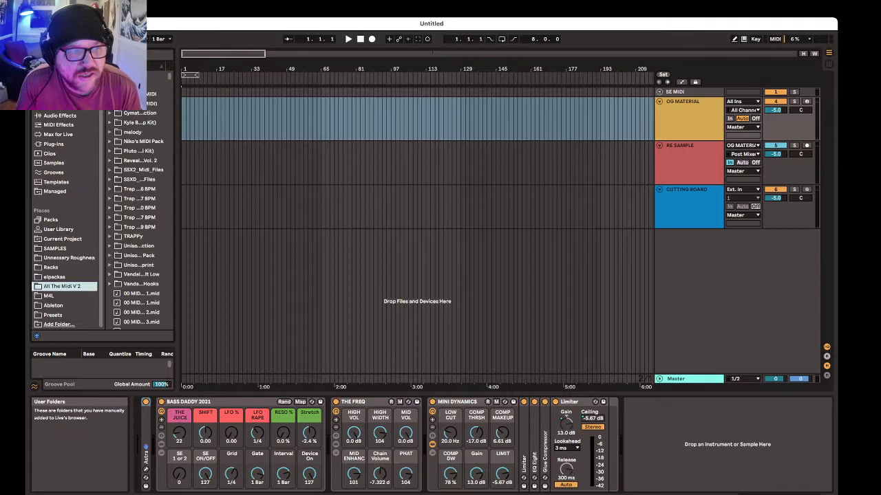
scroll(141, 227, down, 5)
click(90, 55)
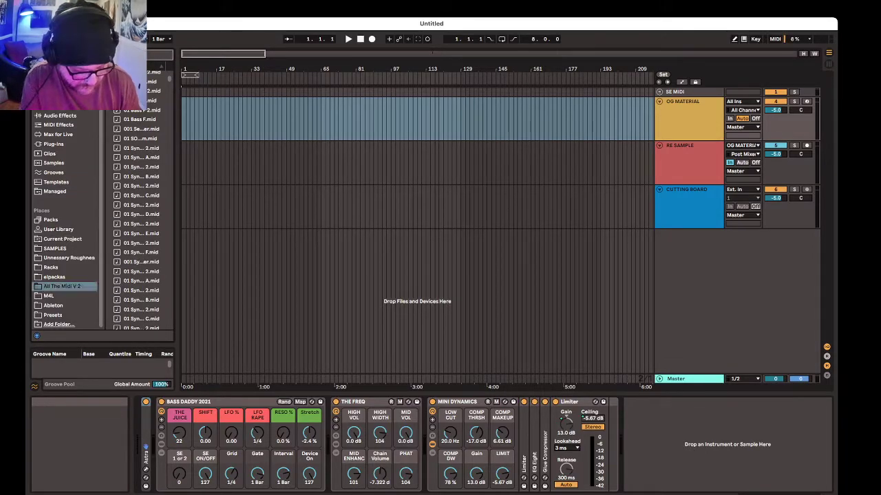
text(bass)
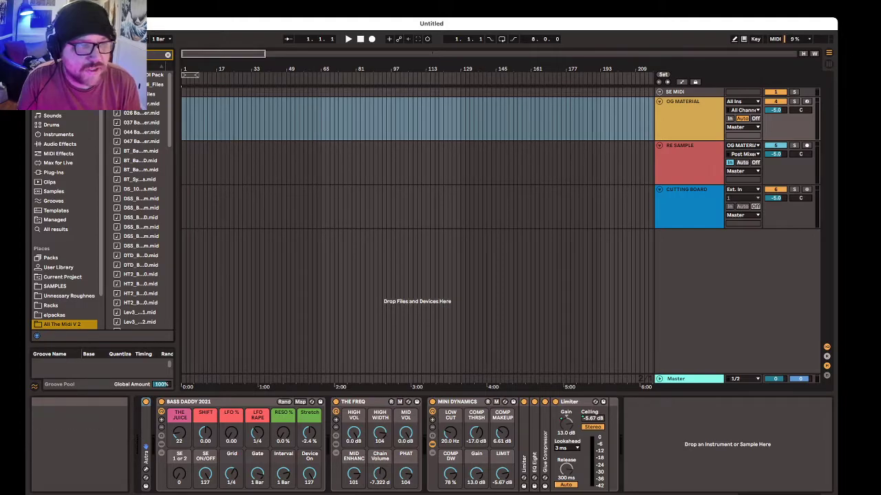
Step: Widen the browser and place DSS_Bass_17_D#m.mid and DSS_Bass_27_D#m.mid back to back on OG MATERIAL from bar 1
drag(177, 206, 275, 206)
drag(152, 199, 285, 116)
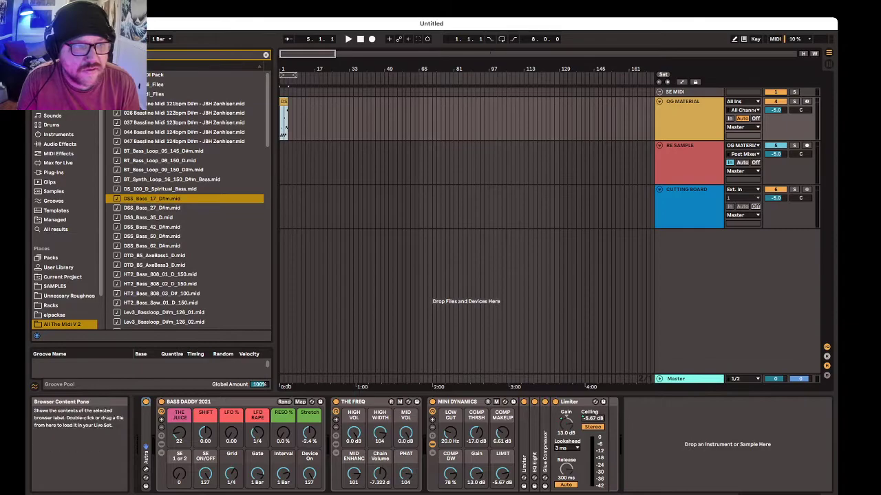
drag(153, 208, 290, 117)
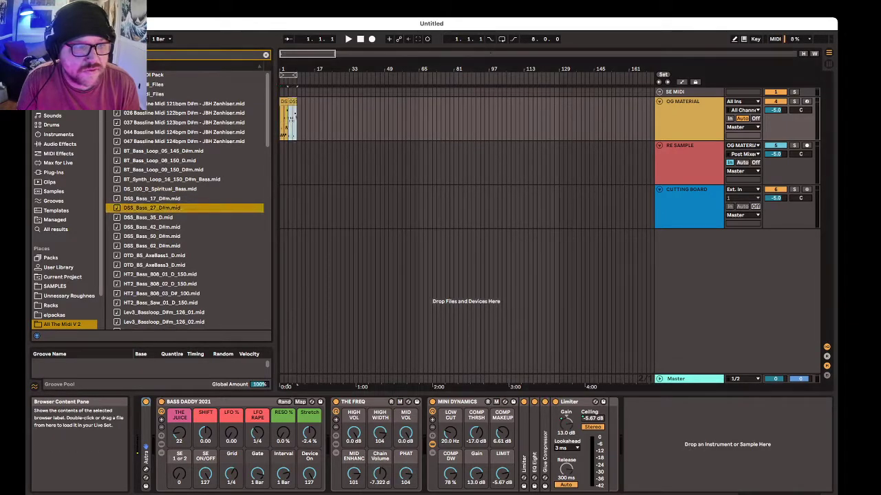
Step: Append Lev3_Bassloop_D#m_126_02.mid and Lev3_Bassloop_D#m_126_01.mid on OG MATERIAL and consolidate all four clips into one 16-bar clip
scroll(185, 200, down, 3)
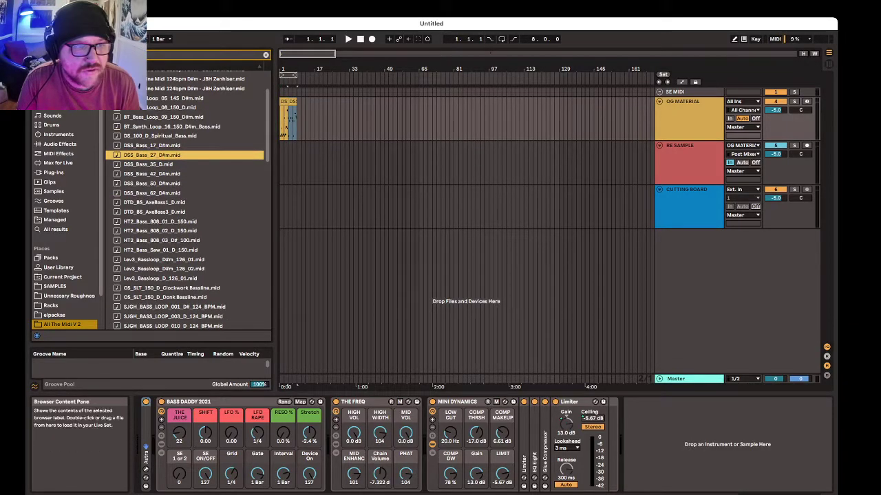
drag(165, 268, 300, 110)
drag(165, 260, 308, 111)
drag(276, 160, 159, 160)
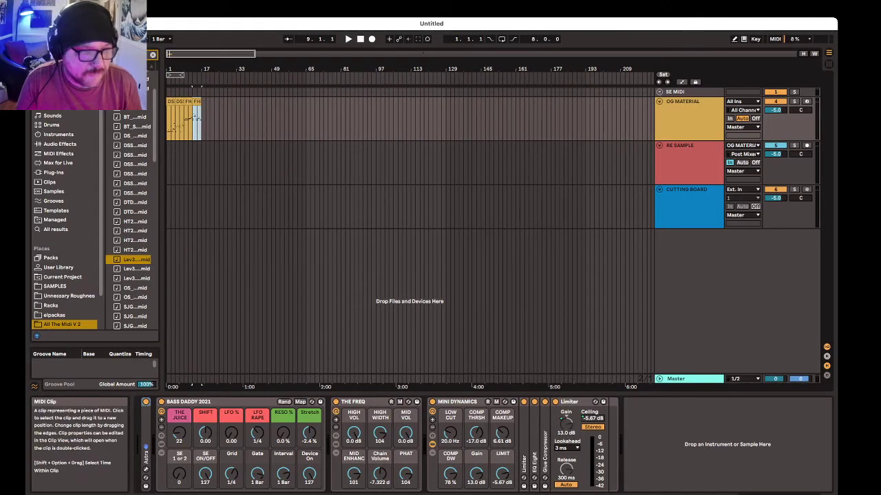
key(super+j)
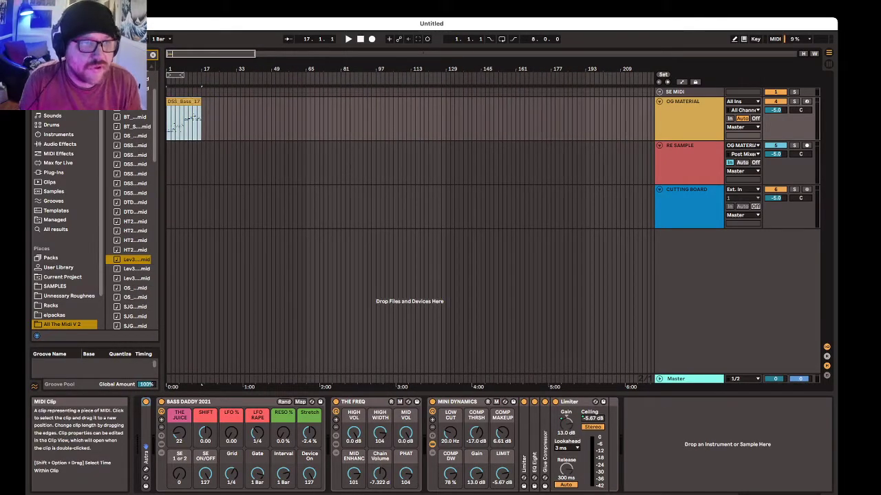
Step: Open the consolidated clip in an enlarged note editor and transpose notes G#1 to D#3, followed by C#2 to D#2, down one octave
double_click(183, 102)
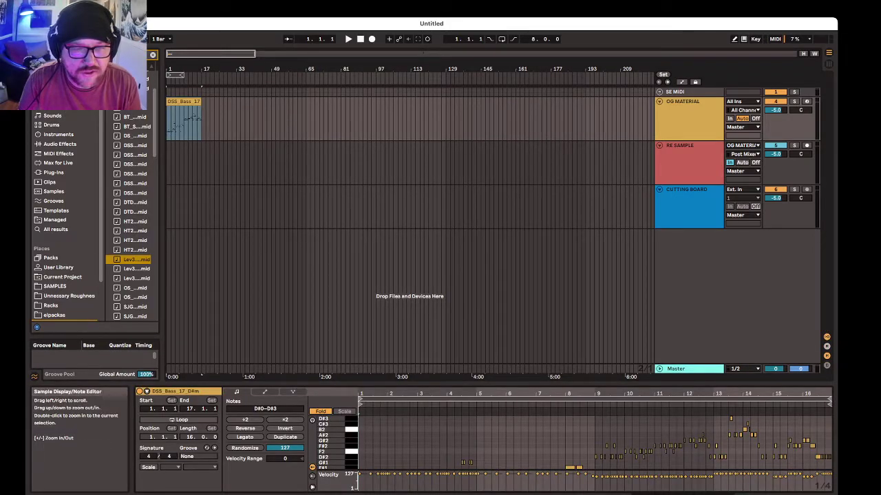
drag(348, 384, 348, 212)
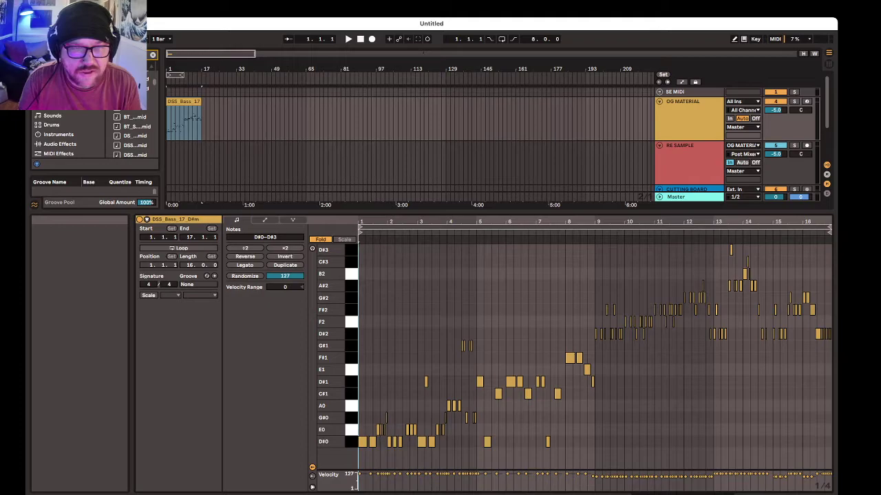
drag(351, 250, 351, 347)
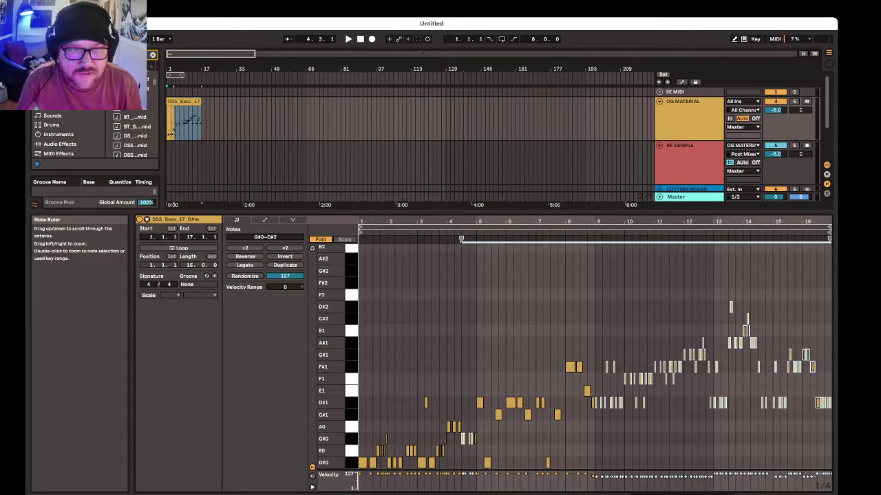
key(shift+Down)
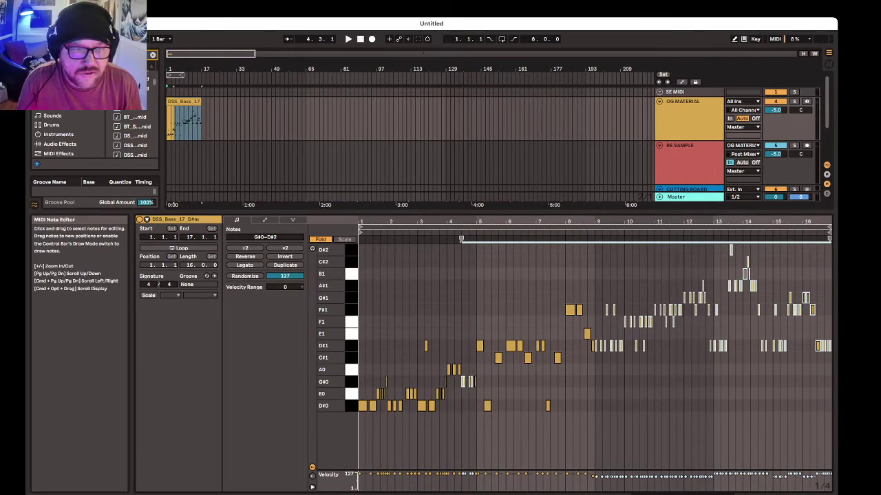
drag(351, 250, 351, 262)
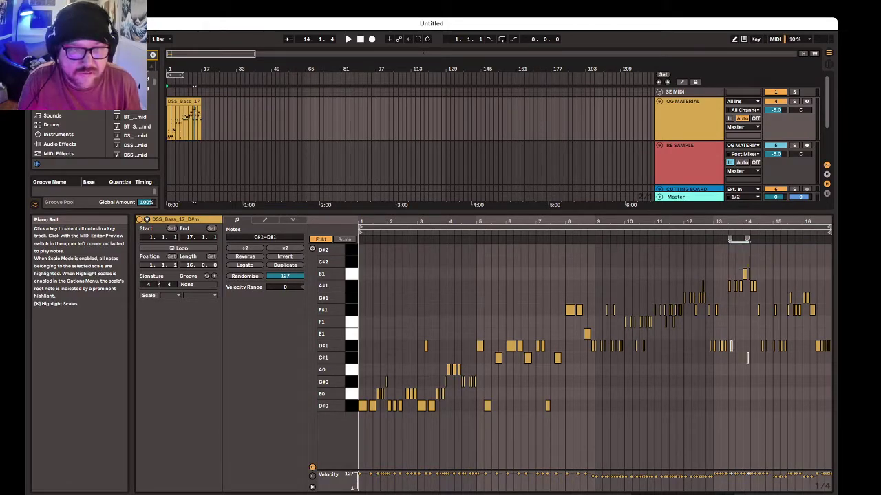
key(shift+Down)
Step: Duplicate the consolidated clip to bar 17 and transpose all notes of the copy up one octave
click(184, 101)
key(super+d)
click(409, 419)
key(super+a)
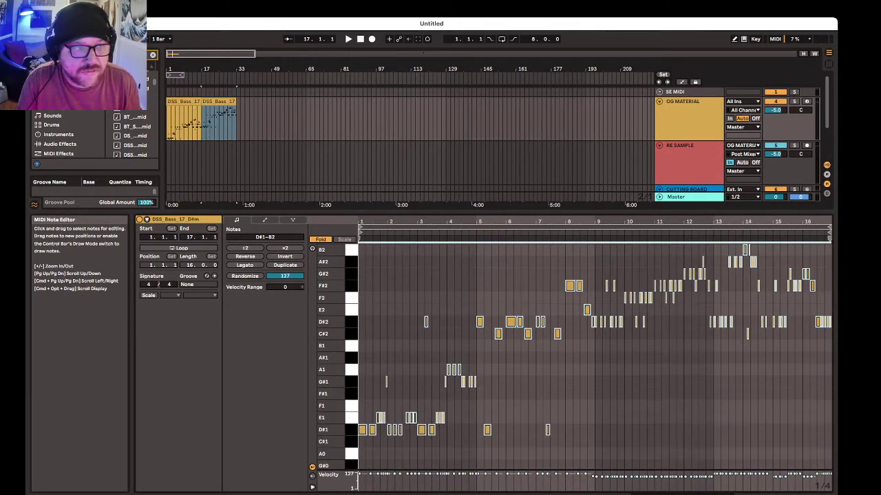
key(shift+Up)
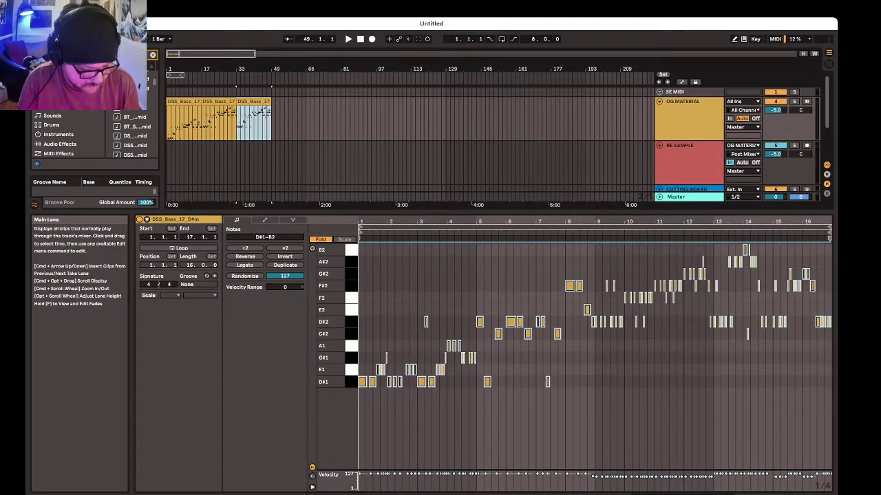
Step: Transpose all notes of the clip copy at bar 33 on OG MATERIAL up one octave
click(386, 242)
key(super+a)
key(shift+Up)
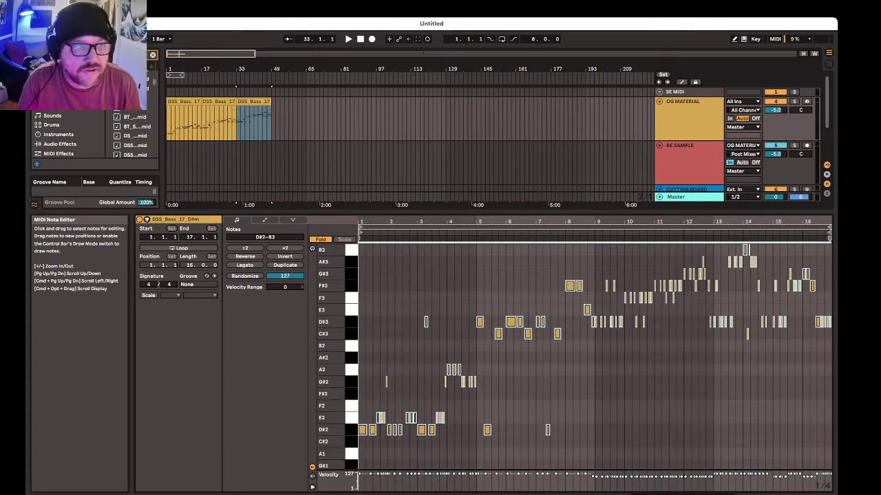
Step: Consolidate the three OG MATERIAL clips into one and duplicate the result directly after it
shift+click(183, 102)
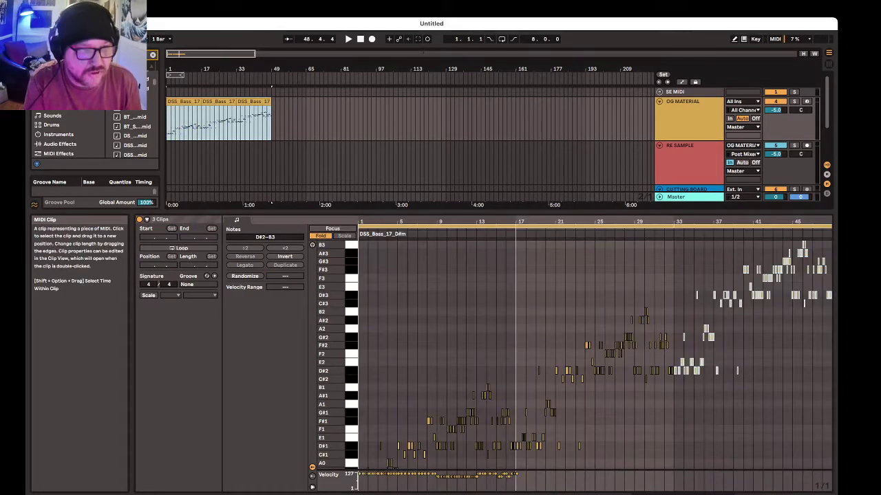
key(super+j)
key(super+d)
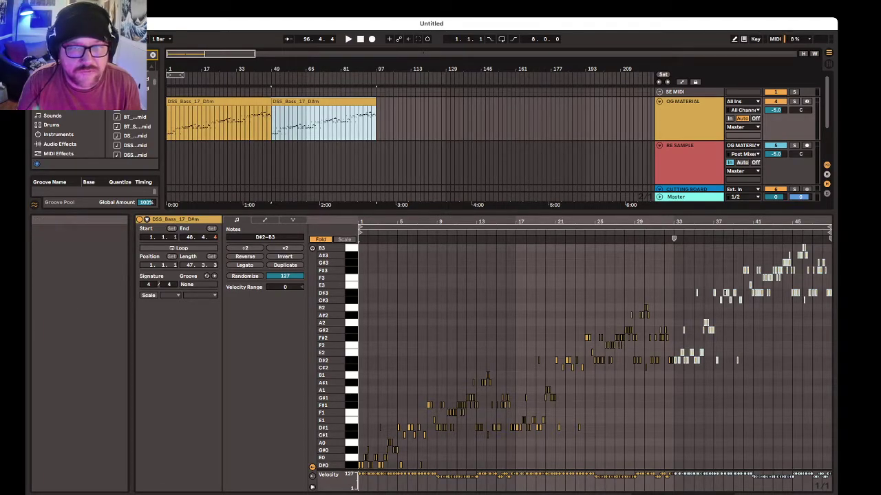
Step: Shrink the clip editor and review the BASS DADDY 2021, THE FREQ and MINI DYNAMICS racks on OG MATERIAL
drag(441, 211, 440, 351)
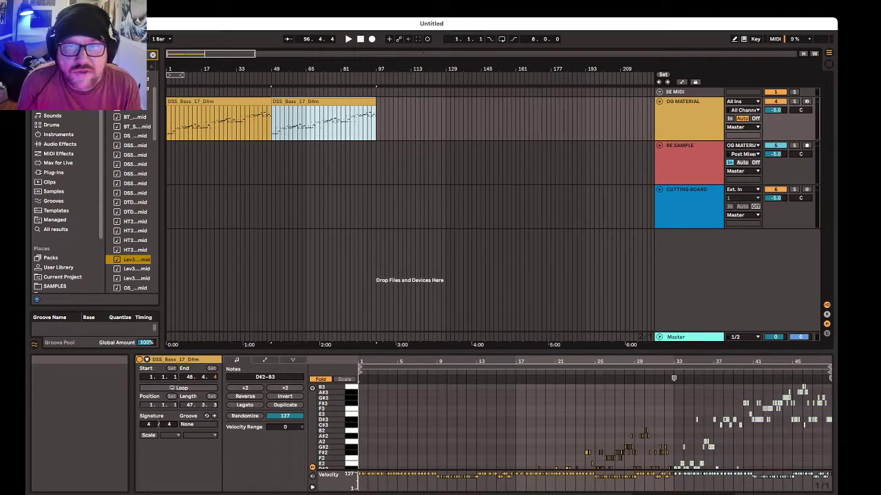
click(677, 113)
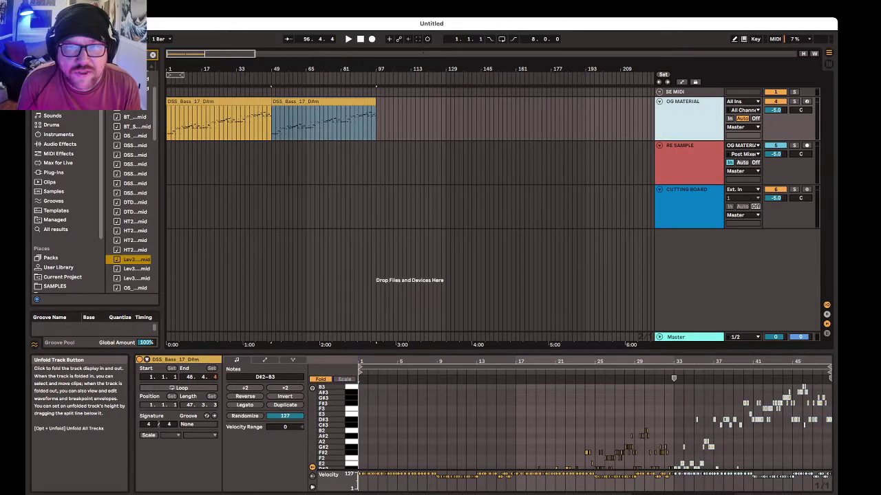
double_click(681, 102)
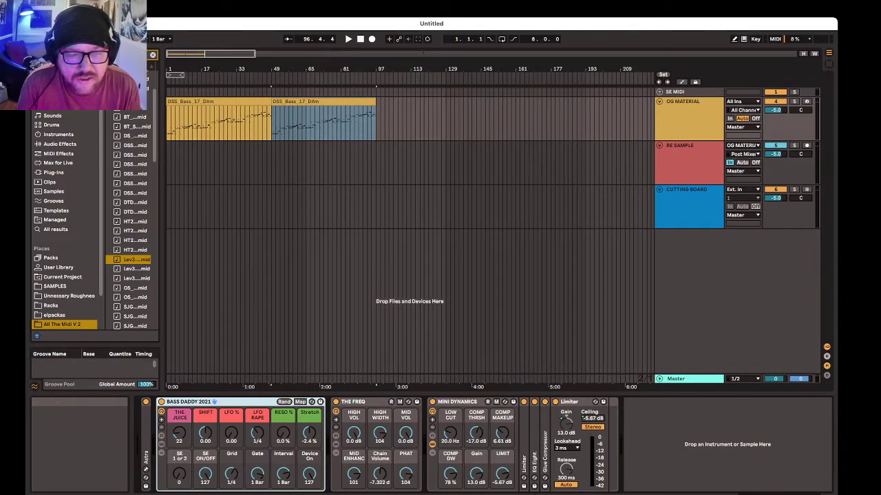
click(369, 402)
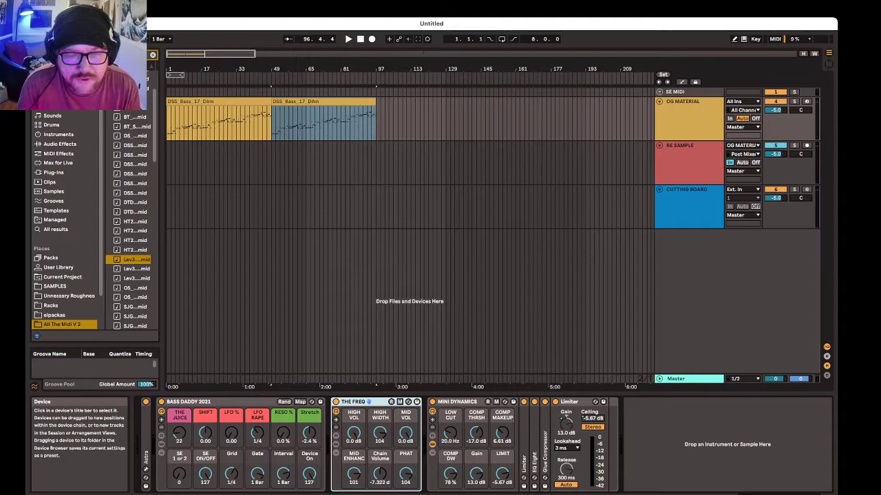
click(460, 402)
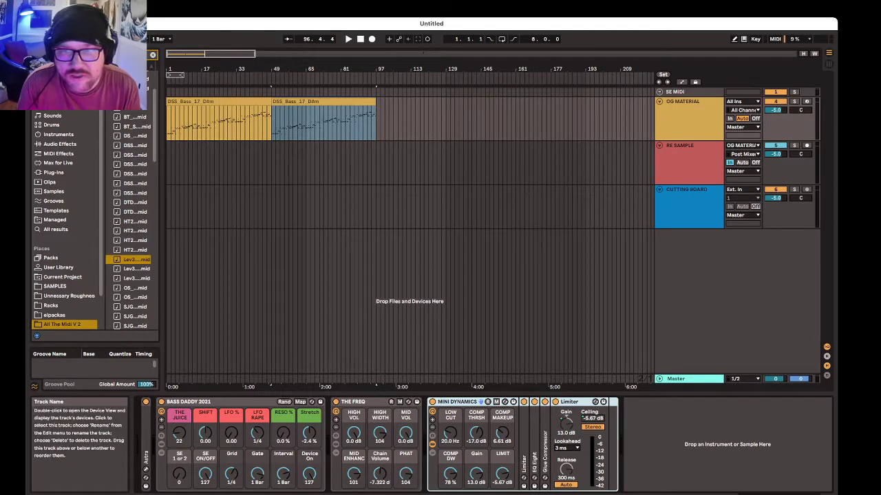
Step: Arm the RE SAMPLE track, show the OG MATERIAL devices and start recording the resampled bass from bar 1
click(807, 146)
click(690, 155)
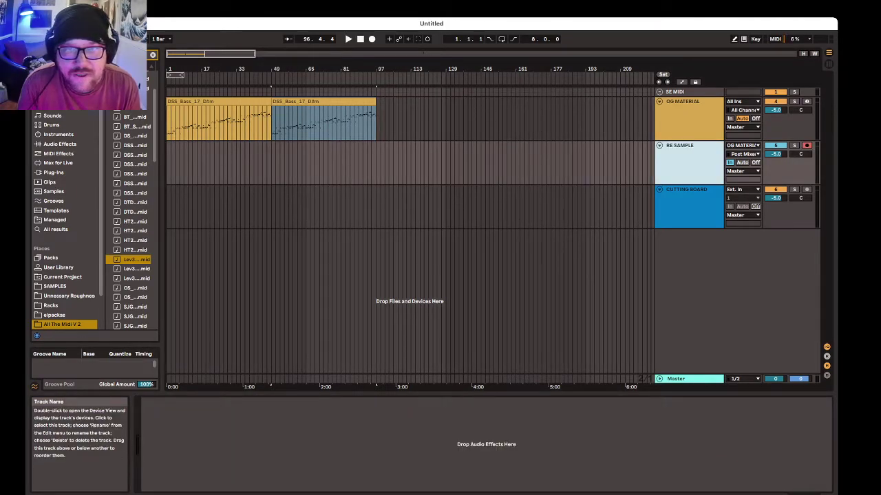
click(660, 92)
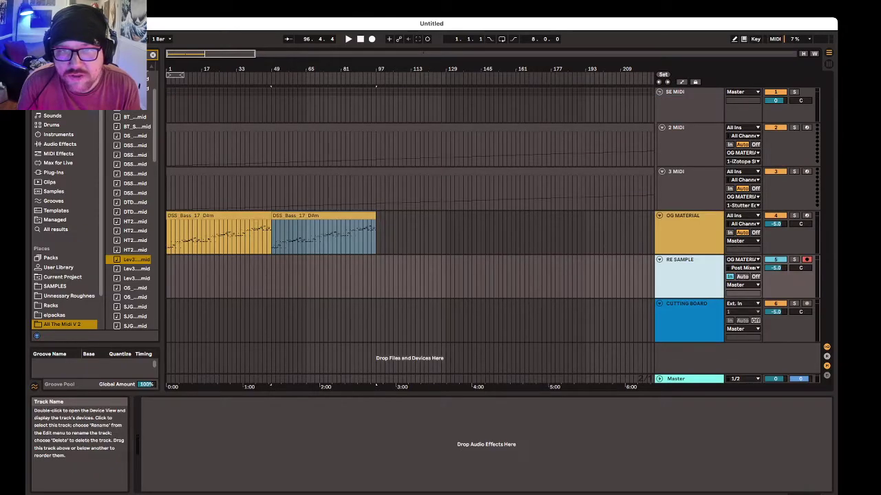
click(659, 92)
click(682, 102)
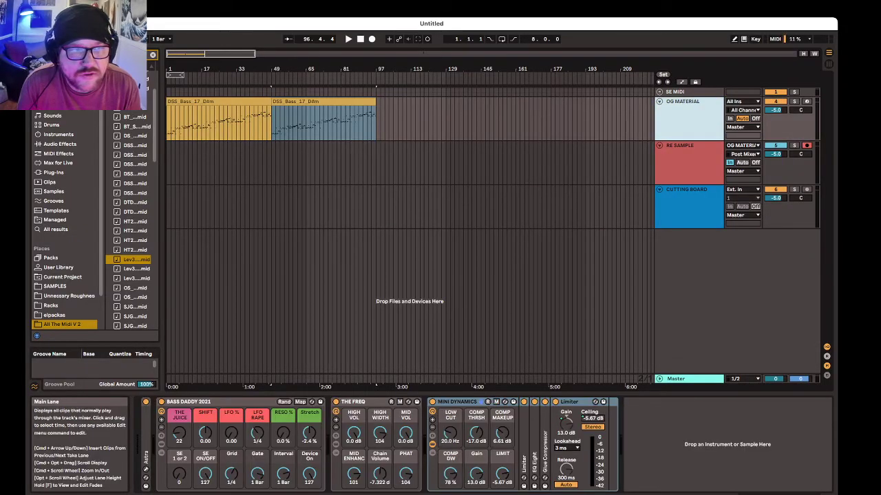
click(219, 102)
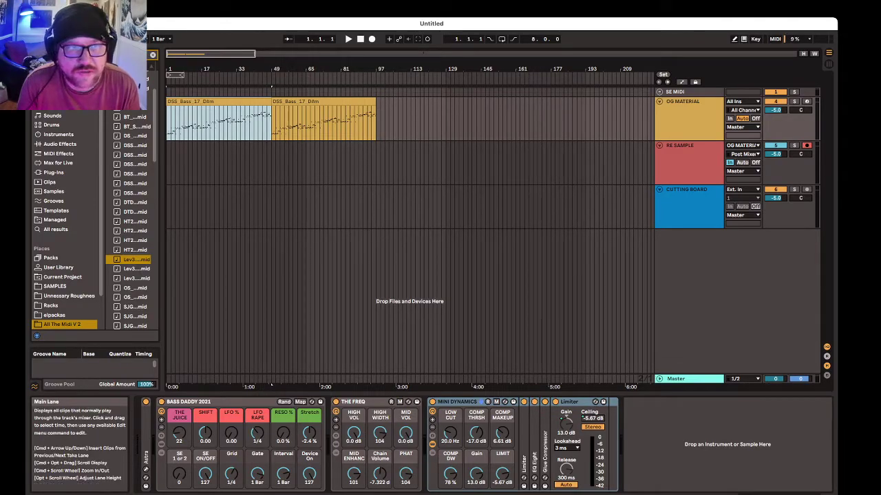
click(372, 38)
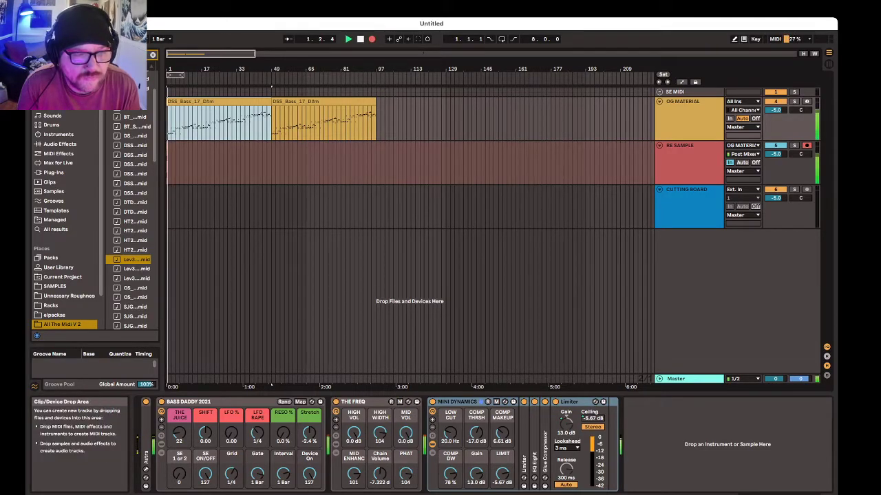
Step: While recording, set THE JUICE to 37, Device On to 0, then THE JUICE to 45, and stop recording around bar 74
mouse_move(179, 433)
mouse_down()
mouse_move(179, 416)
mouse_move(179, 423)
mouse_up()
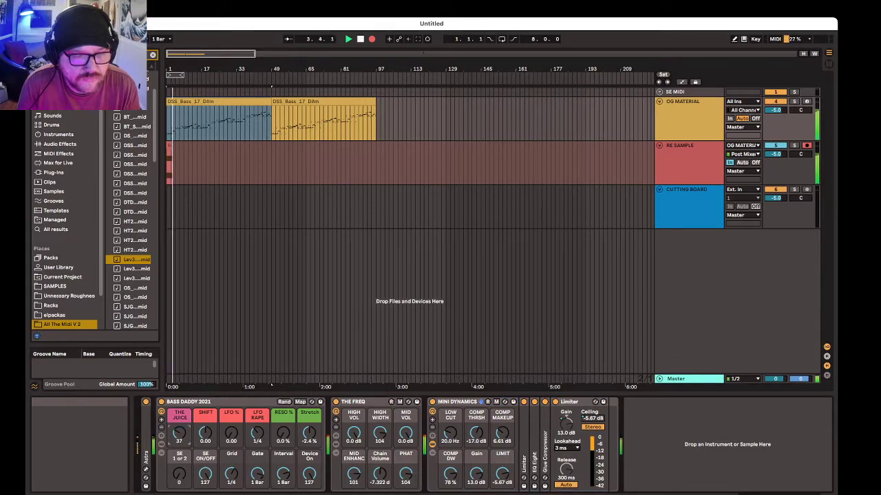
drag(309, 474, 309, 494)
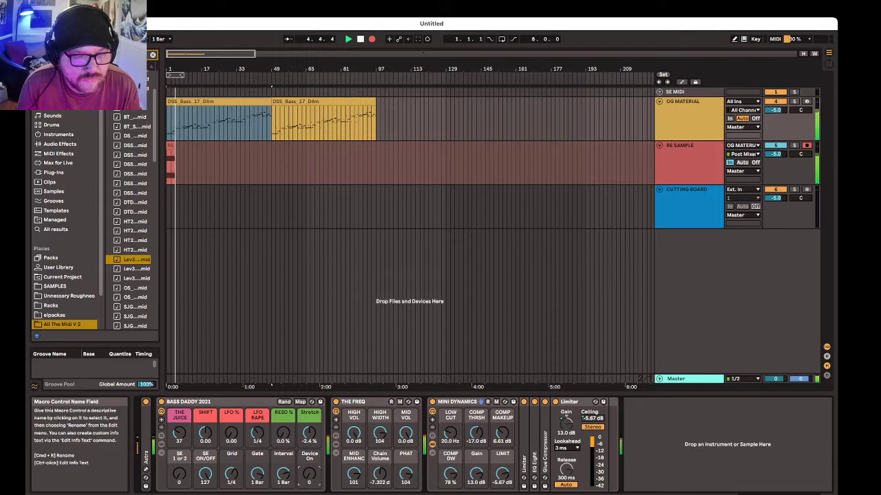
drag(179, 433, 179, 416)
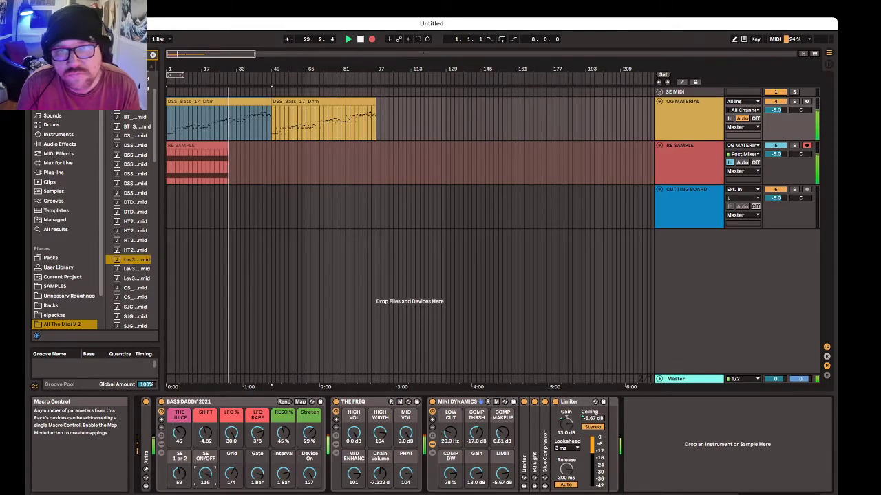
click(659, 91)
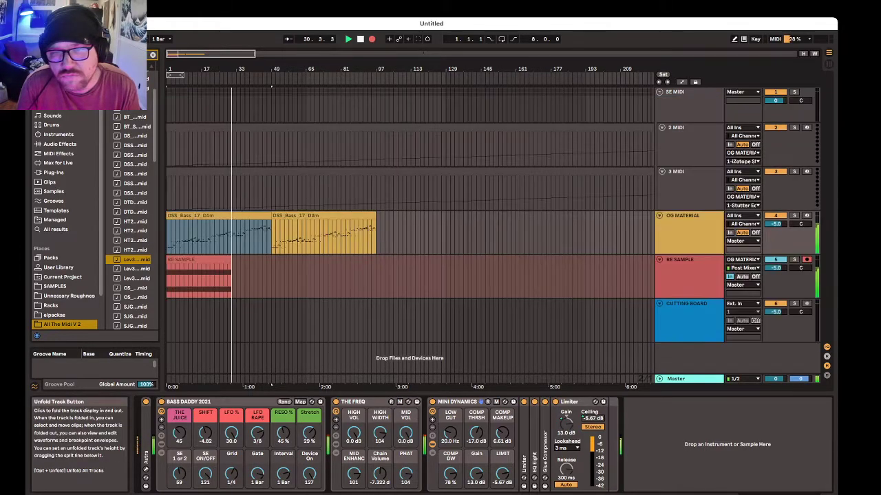
click(659, 91)
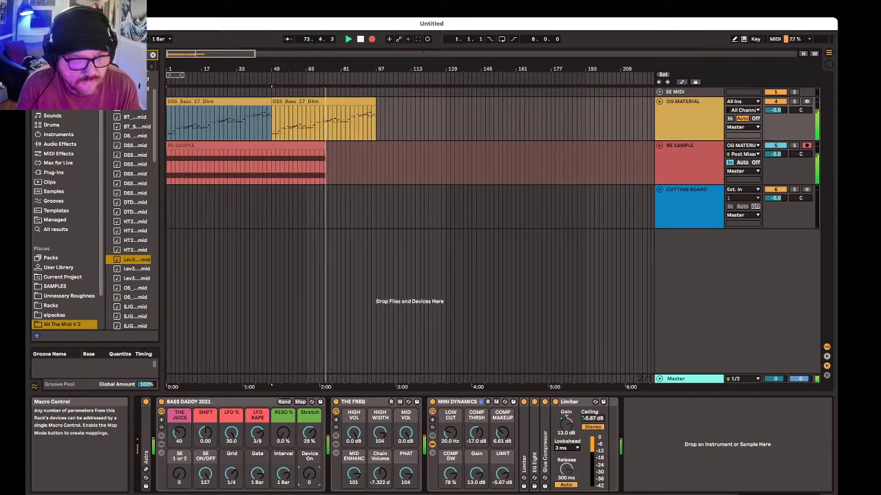
key(space)
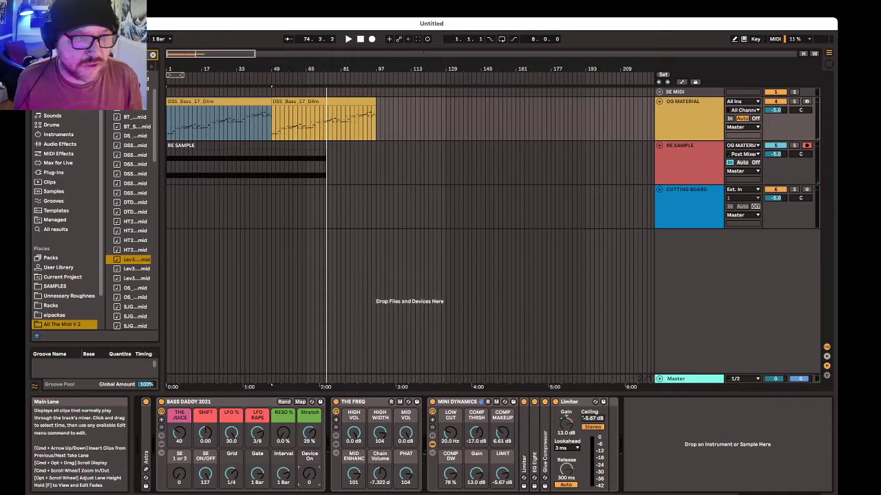
Step: Move the RE SAMPLE recording to bar 1 of CUTTING BOARD and raise its clip gain to 8.13 dB
drag(306, 145, 307, 190)
click(315, 211)
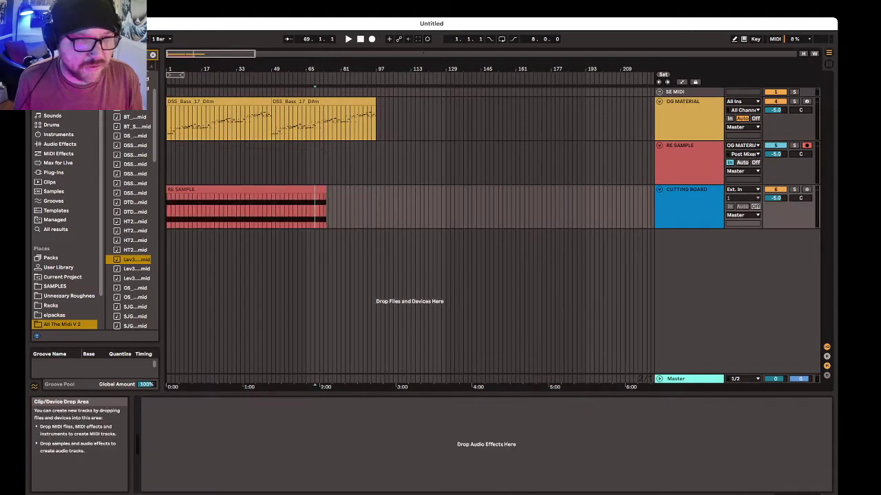
double_click(313, 189)
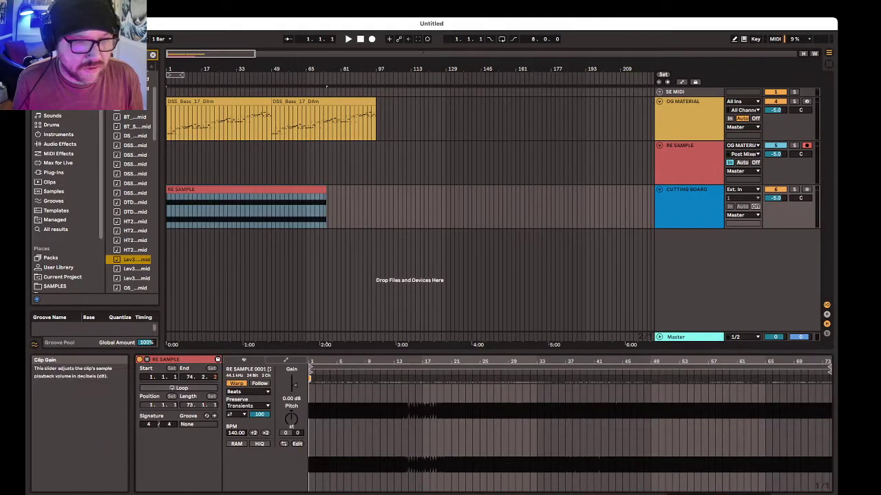
drag(295, 386, 295, 381)
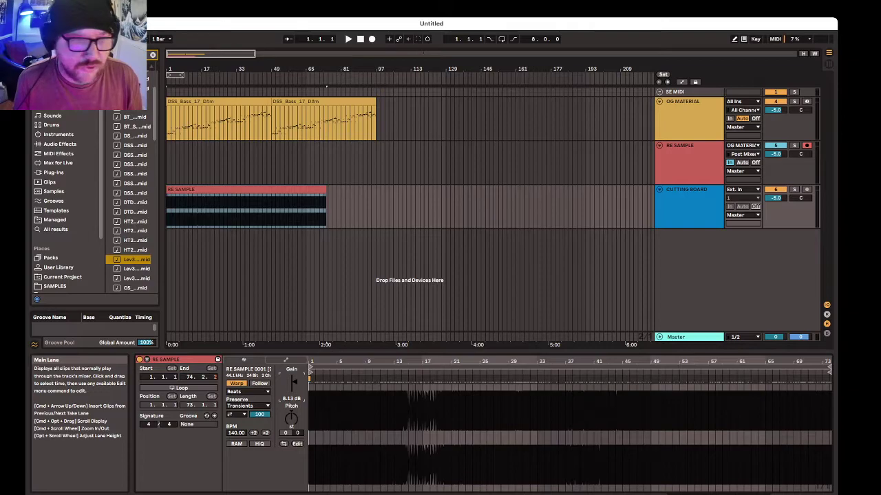
Step: Solo the CUTTING BOARD track and play the recording from its start
click(794, 189)
click(261, 189)
scroll(260, 210, up, 2)
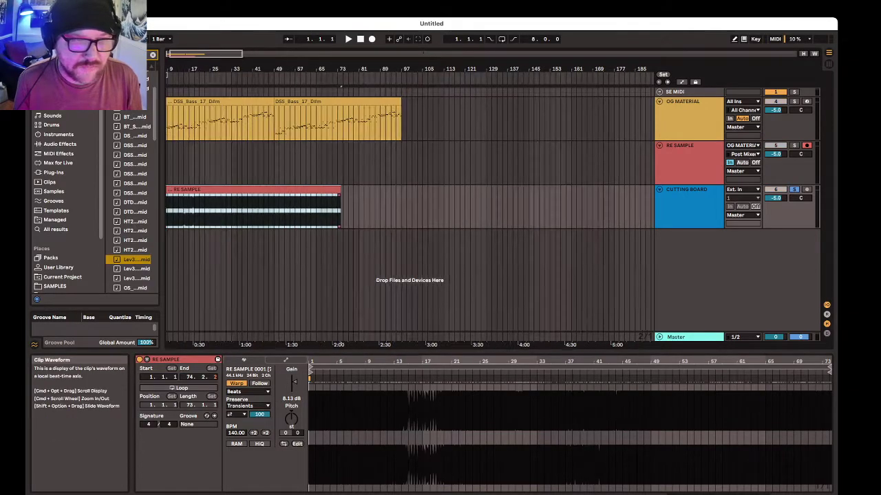
scroll(260, 210, up, 5)
scroll(260, 210, left, 8)
key(space)
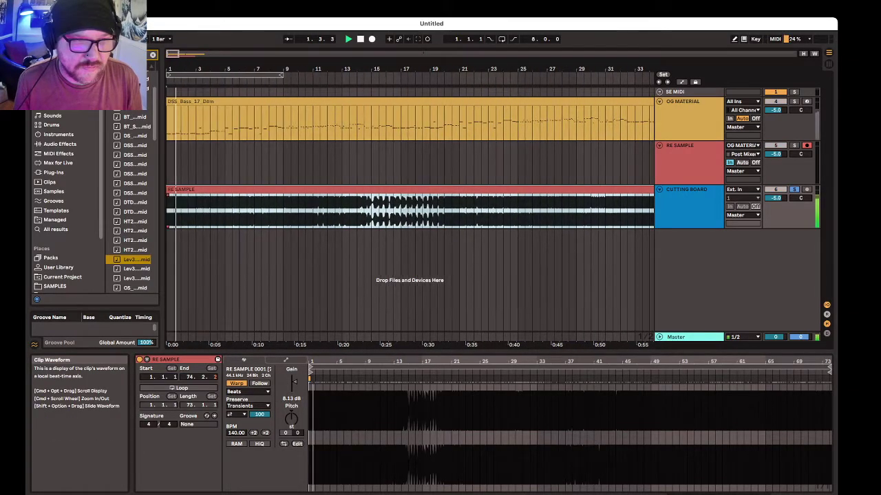
Step: Cut the 15.1.1 to 15.3.1 section out of the recording and place it at 5.3.1 on a new track below CUTTING BOARD
click(374, 198)
scroll(373, 210, down, 3)
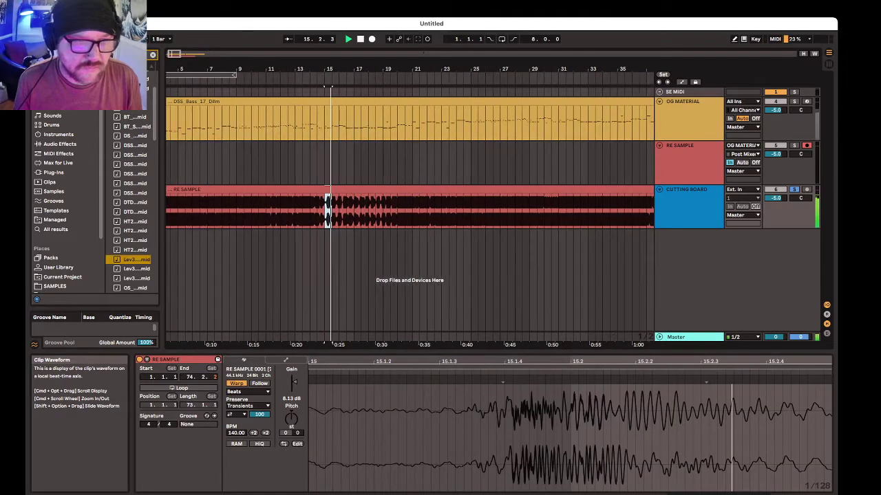
key(space)
key(super+e)
drag(326, 205, 217, 251)
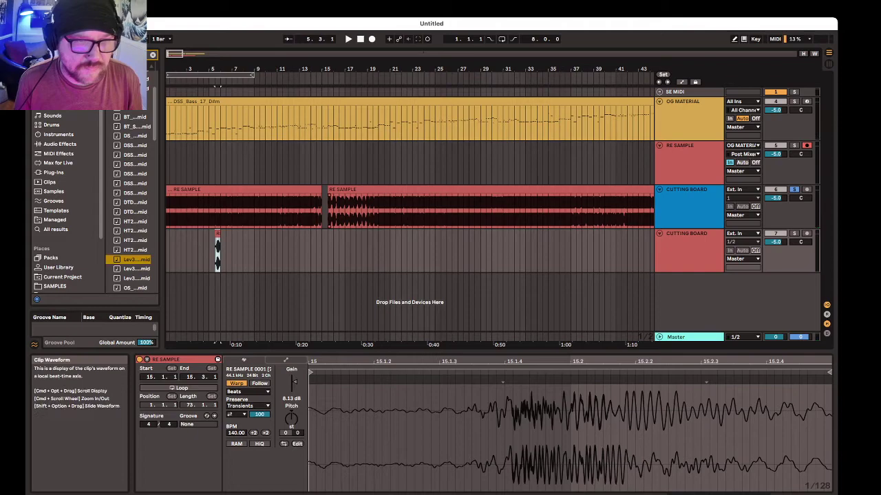
Step: Audition the recording from 15.3.1, cut out the 16.3.1 to 17.1.1 section and place it near bar 9 on the lower track
click(343, 190)
key(space)
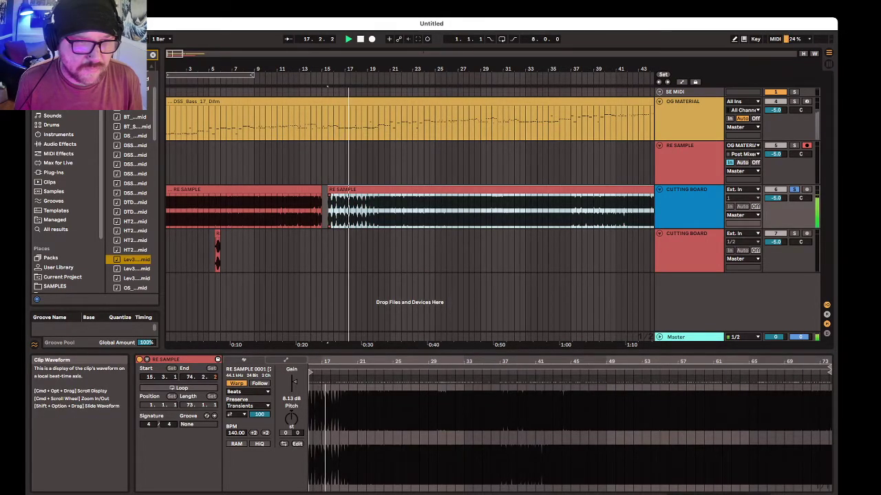
click(339, 206)
key(super+e)
click(345, 206)
key(super+e)
drag(341, 190, 262, 235)
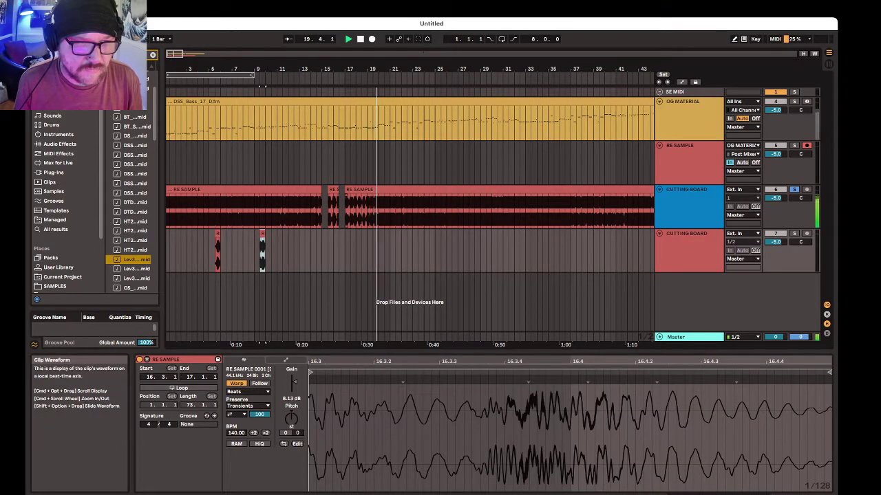
Step: Cut out a section of about 1.5 bars ending at 20.1.1 and place it at bar 15 on the lower track
click(361, 206)
key(super+e)
click(379, 206)
key(super+e)
drag(370, 190, 330, 235)
Step: Audition the remaining recording on CUTTING BOARD from around bar 39
scroll(330, 247, right, 3)
click(487, 210)
key(space)
key(space)
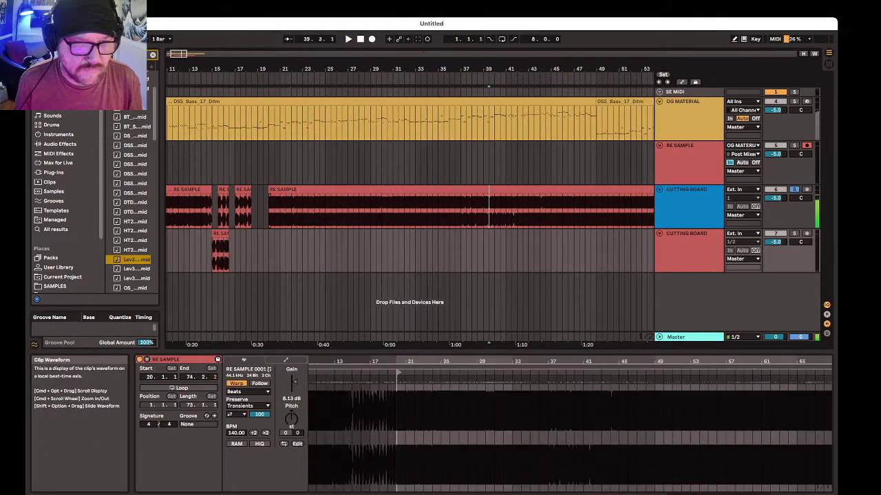
scroll(487, 210, right, 10)
scroll(413, 209, left, 5)
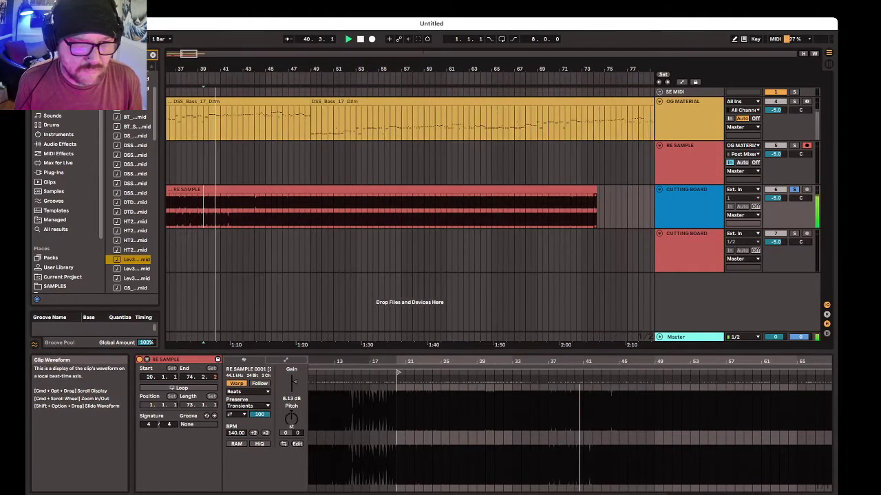
Step: Audition the recording near bar 62, cut out the 63.1.1 to 64.1.1 section and move it to the lower track
scroll(689, 426, right, 2)
click(727, 426)
key(space)
key(space)
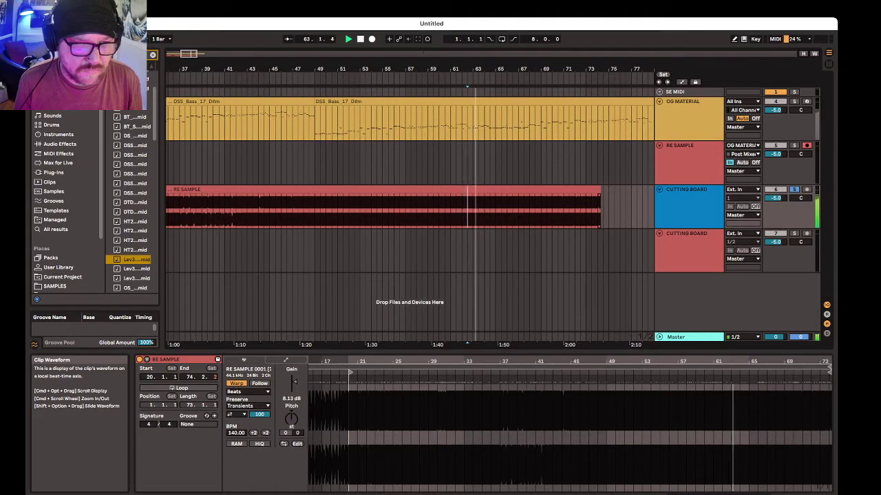
key(super+e)
key(super+e)
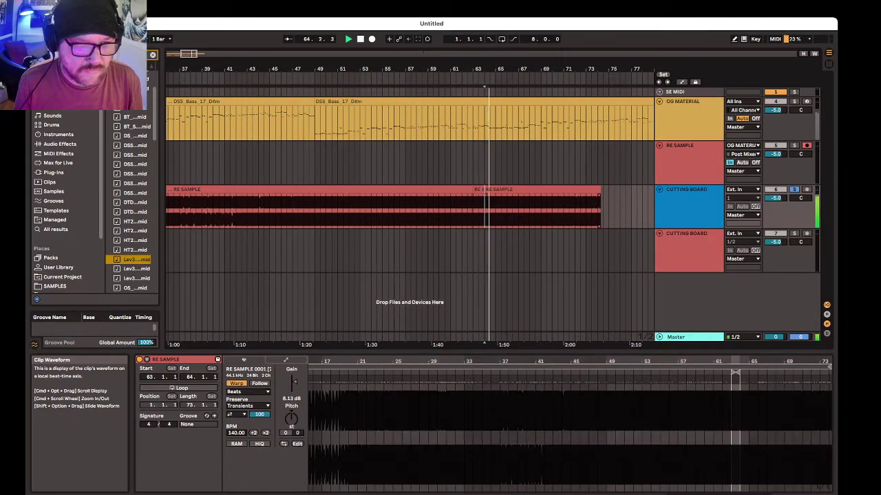
key(space)
drag(479, 189, 326, 233)
Step: Place the half-bar slice at bar 1 of the lower track with the bar 63 slice directly after it, solo the track and play it
scroll(326, 233, left, 6)
scroll(410, 209, left, 5)
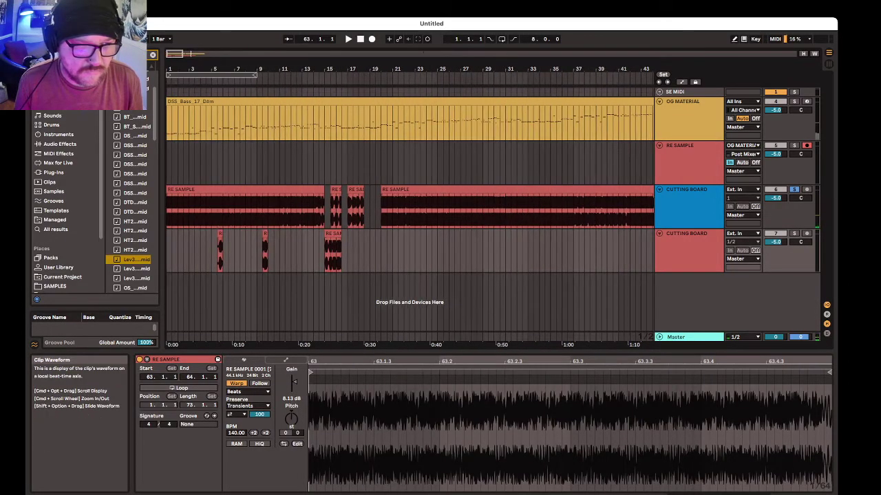
click(220, 234)
drag(220, 234, 169, 234)
scroll(172, 241, down, 2)
drag(623, 234, 170, 234)
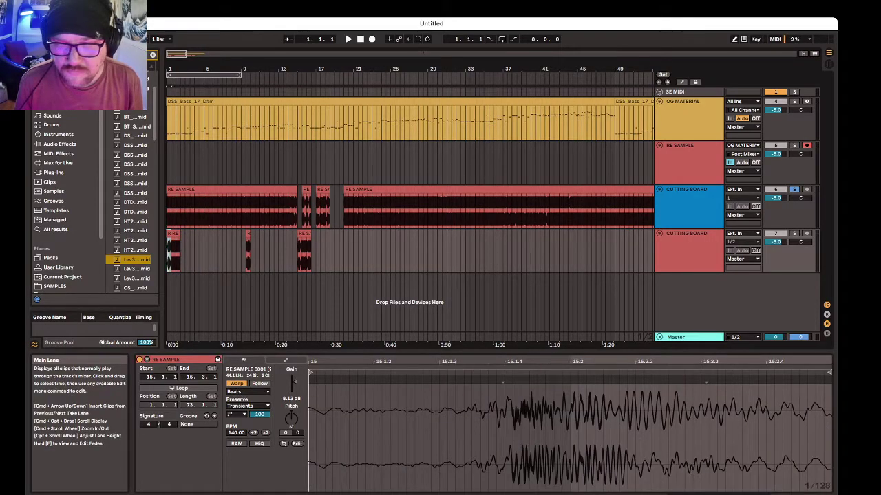
key(space)
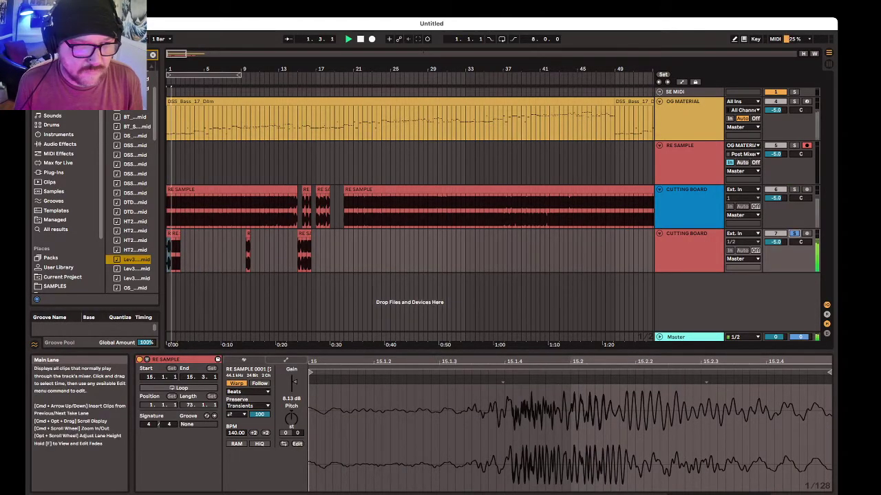
Step: Add a warp marker at the opening slice's transient, try setting the start point there and undo that start change
key(space)
scroll(171, 234, up, 4)
key(space)
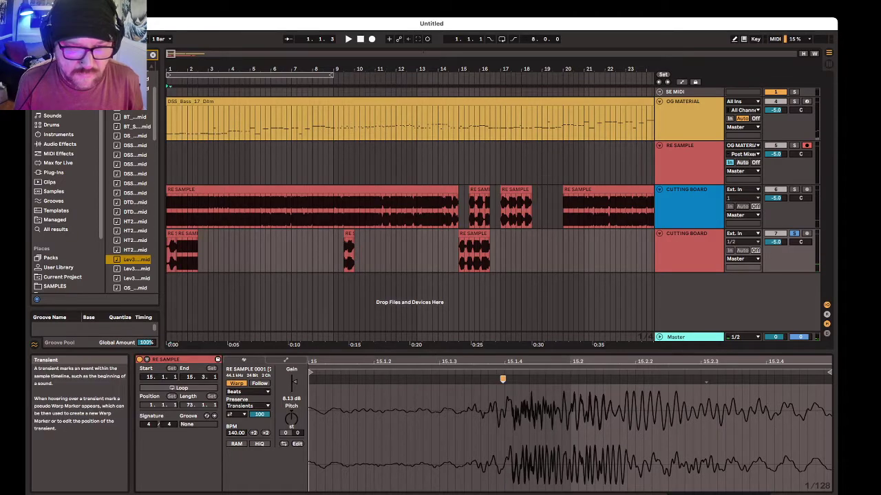
key(space)
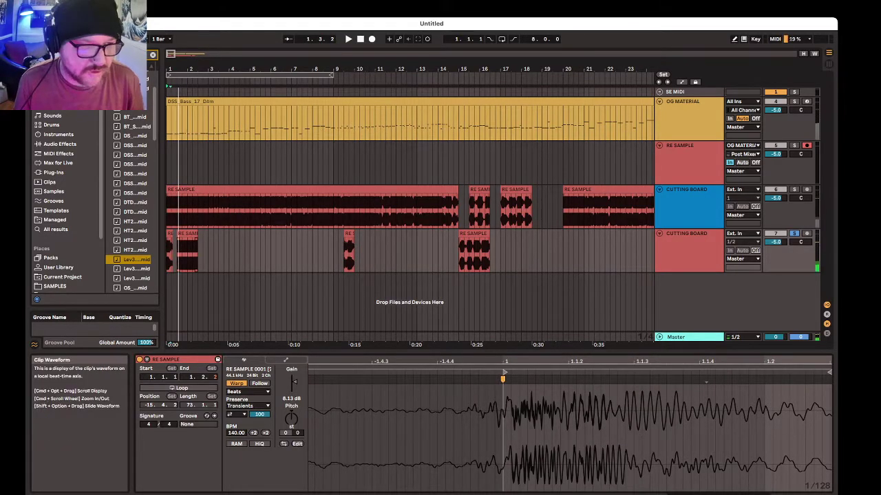
key(super+z)
Step: Play the lower track's sequence from its first slice
click(188, 234)
click(171, 234)
key(space)
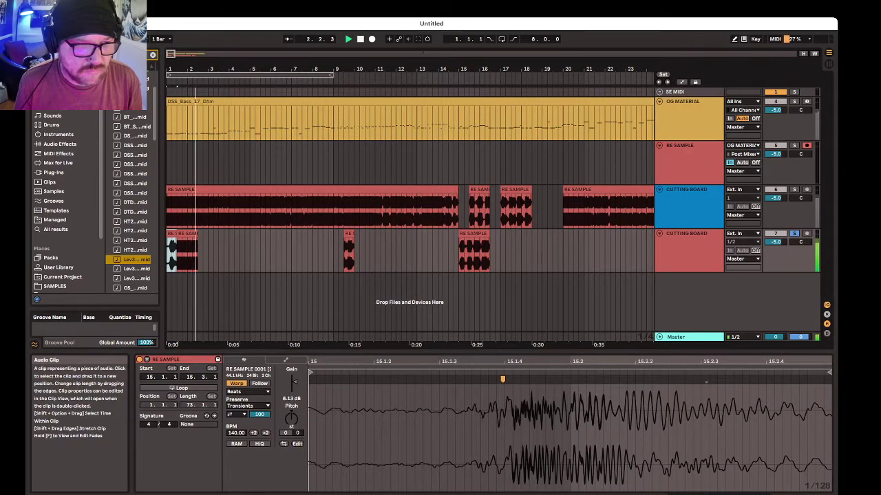
key(space)
Step: Repeat the bar 63 slice's last beat up to 3.1.1, move the half-bar slice near bar 9 directly after it and play the sequence
drag(194, 253, 188, 252)
key(super+d)
key(super+d)
key(super+d)
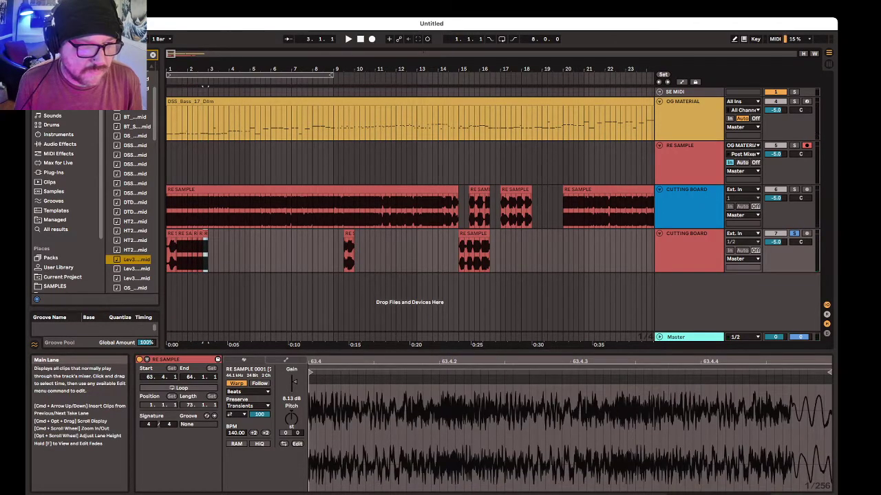
drag(349, 234, 213, 234)
key(space)
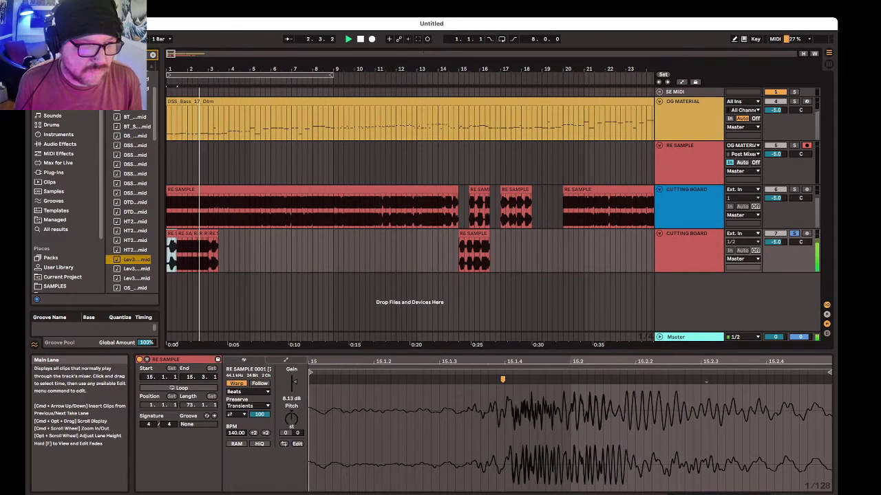
Step: Delete the bar 63 slice's last beat and its repeats, place the half-bar slice at 2.2.1 and play from bar 1
click(195, 234)
key(Delete)
click(201, 234)
key(Delete)
drag(214, 234, 198, 234)
click(171, 234)
key(space)
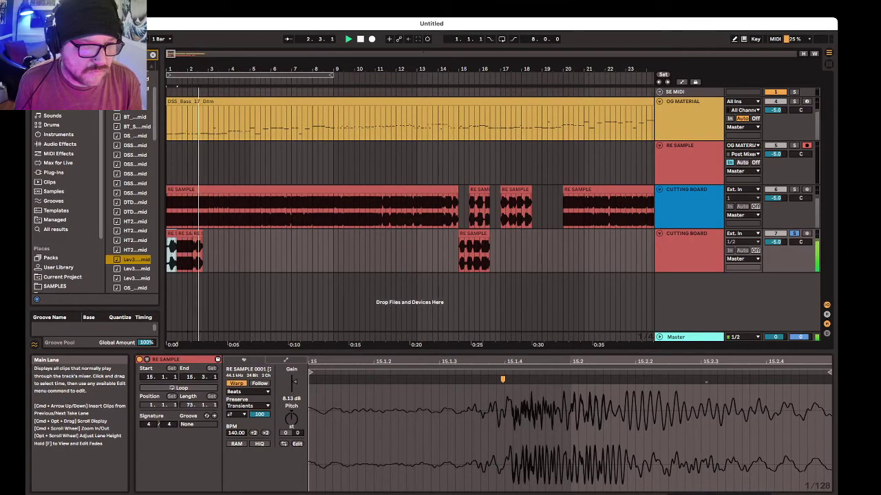
Step: Move the 1.5-bar slice from bar 15 to 3.4.1 and duplicate the bar 63 slice into the gap before it
drag(474, 234, 239, 234)
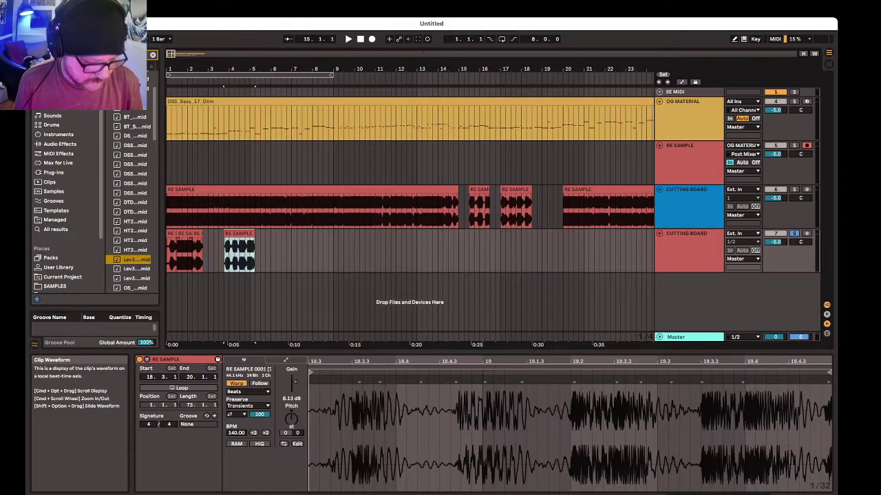
click(185, 256)
key(super+d)
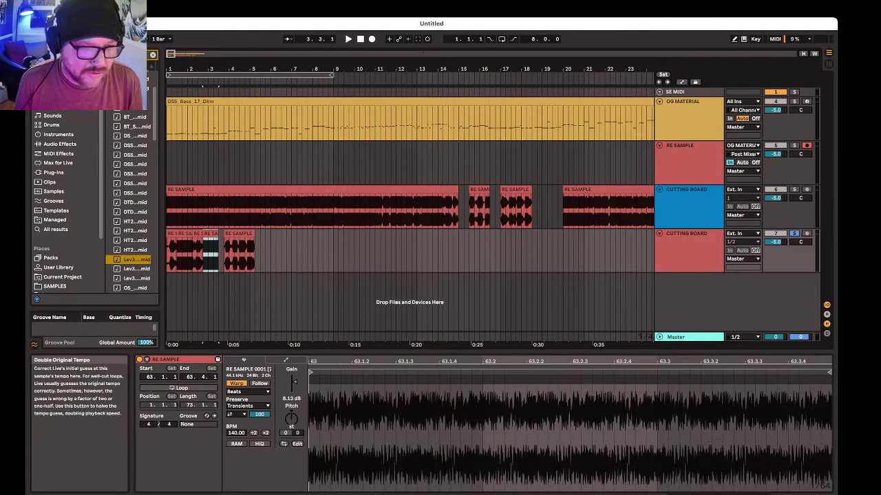
Step: Set the duplicated bar 63 slice to Pro warping at 70 BPM, repeat it and raise the repeat's original tempo to fill the gap
click(253, 433)
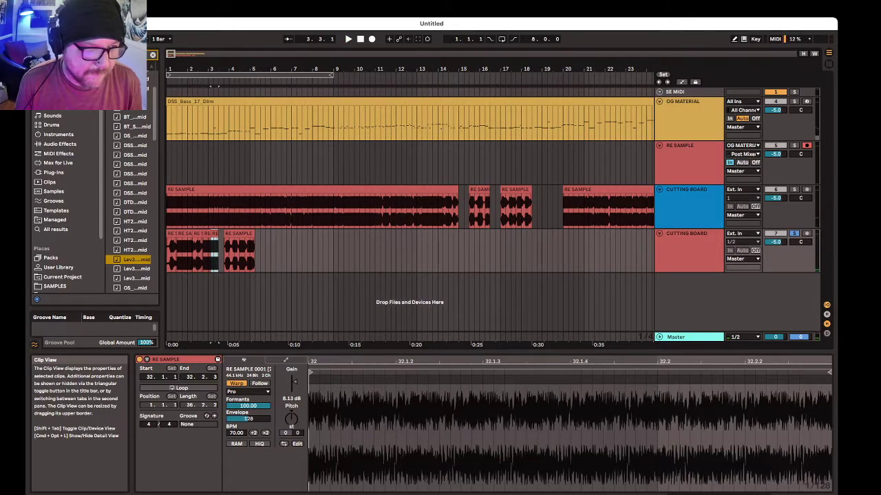
click(265, 434)
click(266, 434)
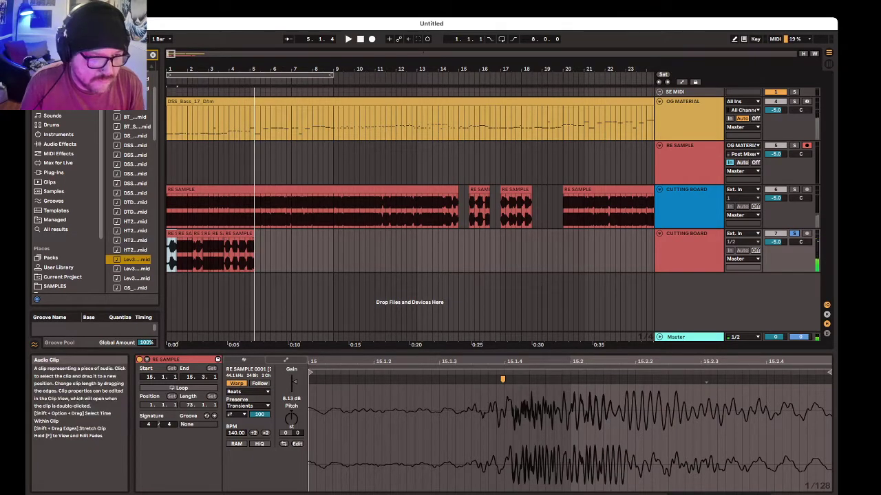
Step: Duplicate the complete six-clip phrase directly after itself on the lower track
key(space)
shift+click(239, 234)
key(super+d)
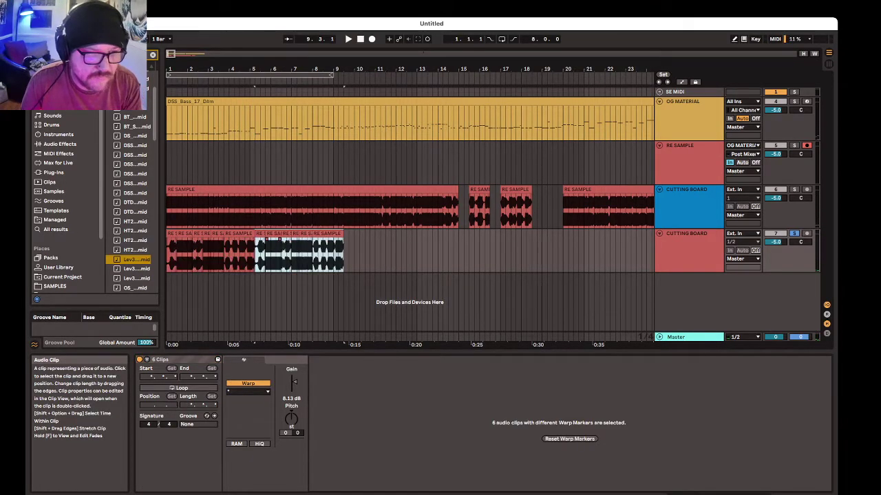
Step: Delete the second, fourth and fifth slices from the duplicated phrase
click(273, 234)
key(Delete)
click(304, 234)
key(Delete)
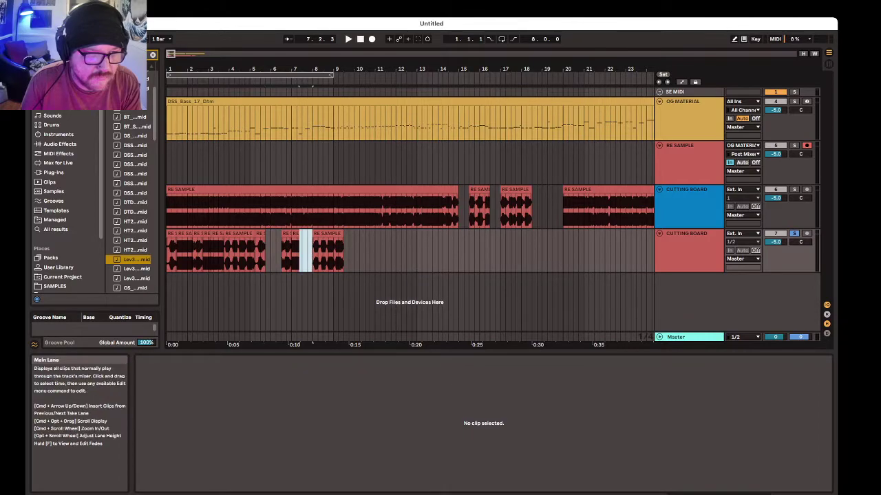
click(295, 234)
key(Delete)
Step: Solo the upper CUTTING BOARD track and audition the recording from bar 64 and around bar 57
scroll(295, 249, down, 6)
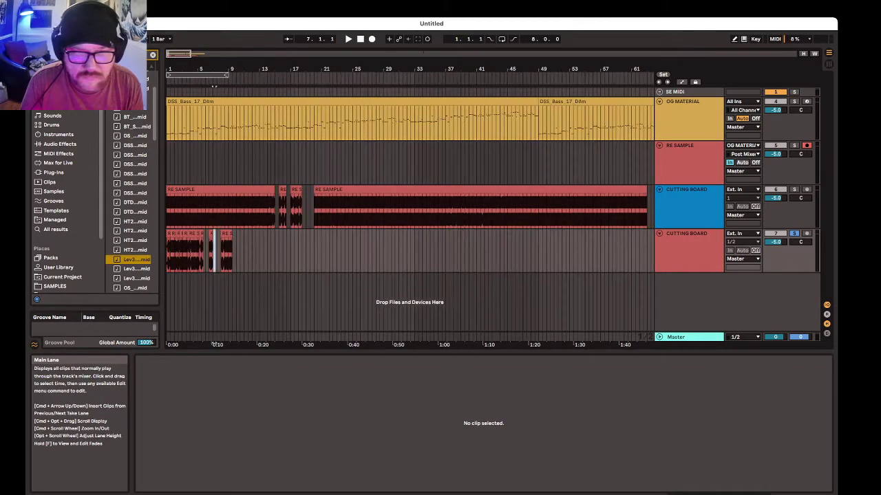
click(606, 190)
key(space)
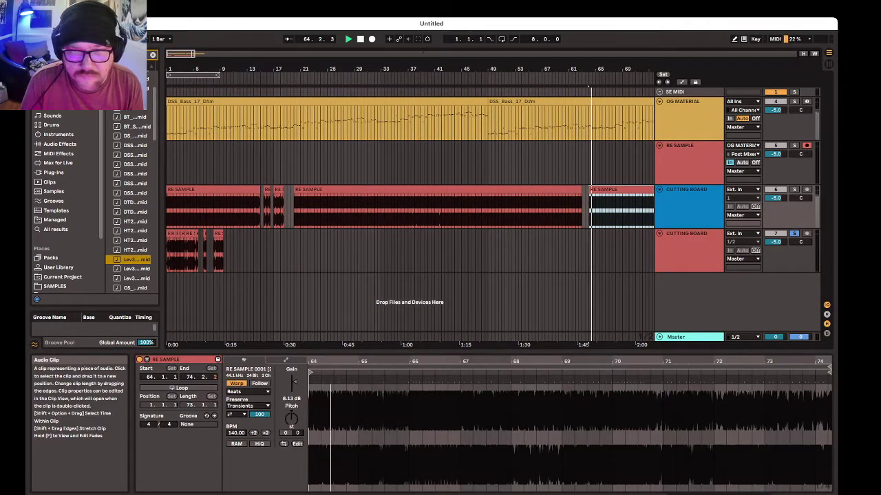
key(space)
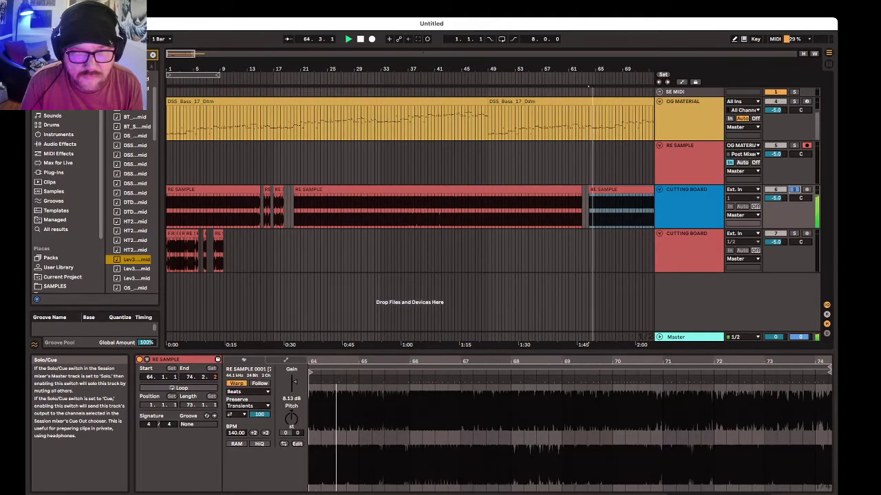
key(space)
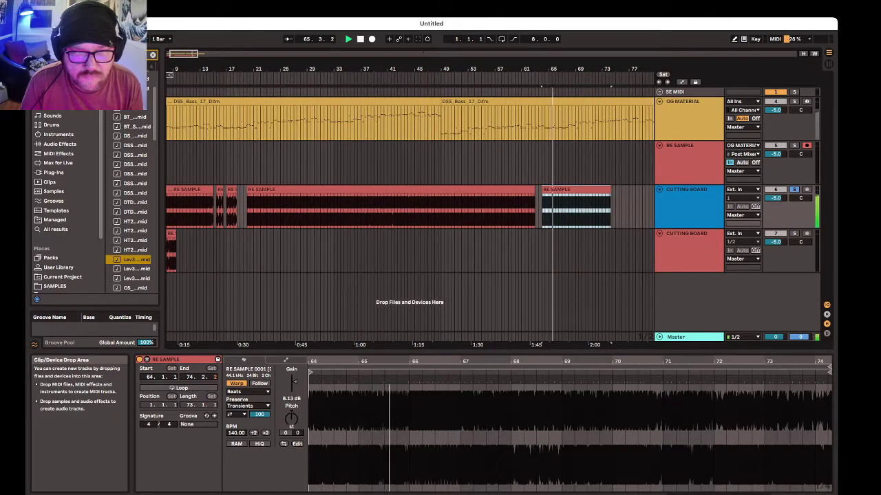
click(501, 210)
key(space)
key(space)
scroll(501, 210, left, 3)
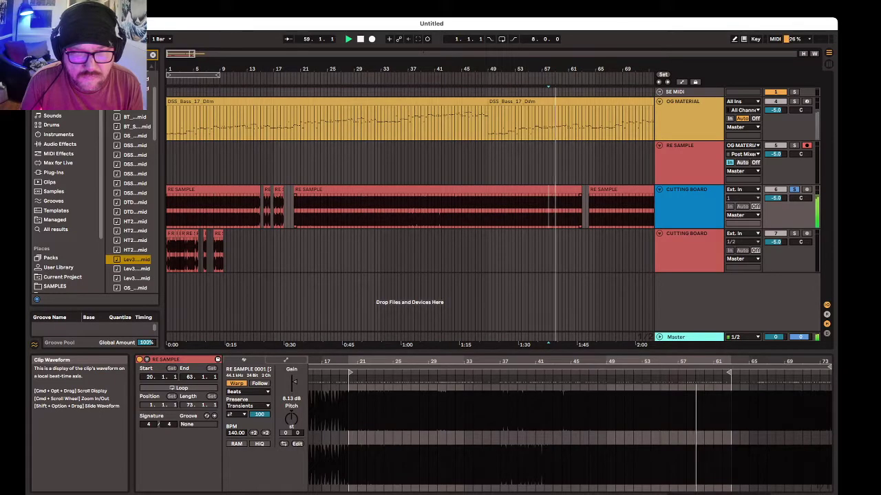
Step: Audition the recording around bar 53 and split it at 53.3.1 and at a second point shortly after
click(518, 210)
key(space)
key(space)
key(super+e)
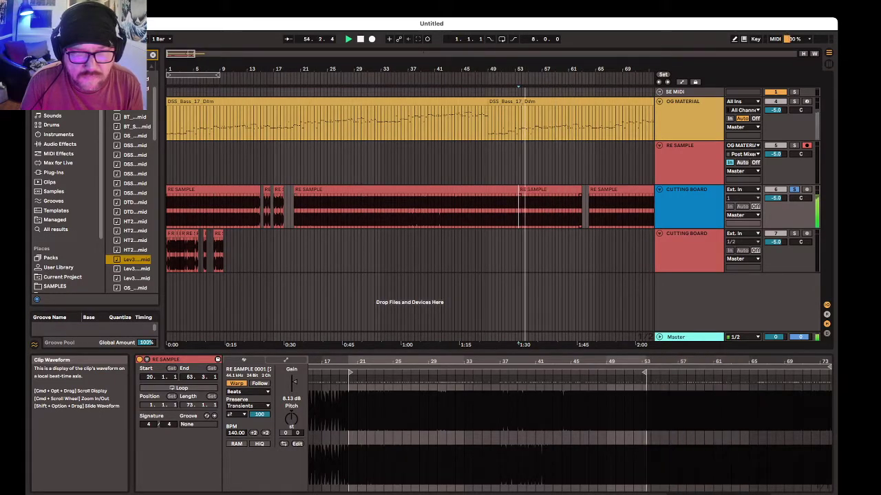
click(531, 210)
key(super+e)
Step: Split the recording at 51.1.1 and move the 51.1.1 to 53.3.1 section to bar 25 of the lower track
click(501, 210)
key(space)
key(space)
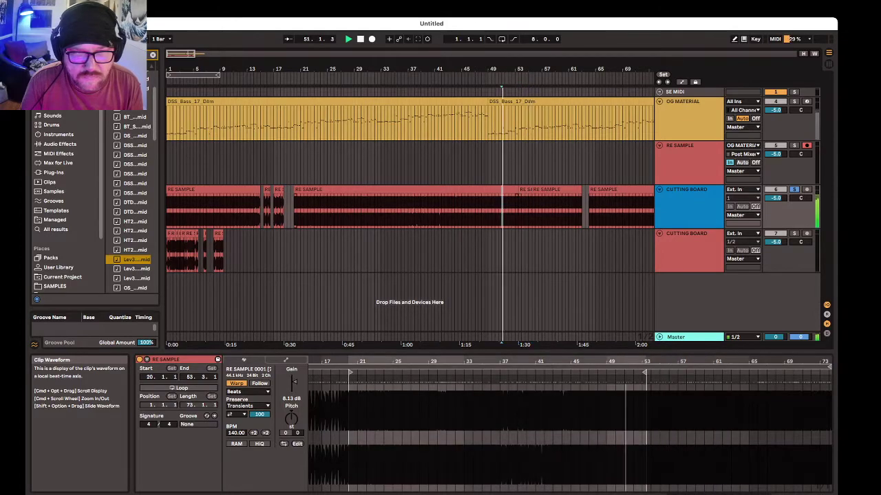
key(super+e)
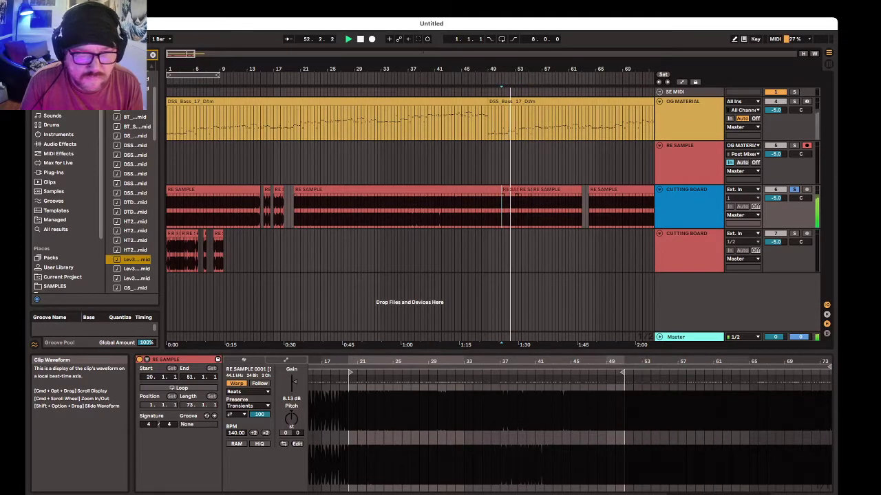
drag(513, 190, 340, 235)
key(space)
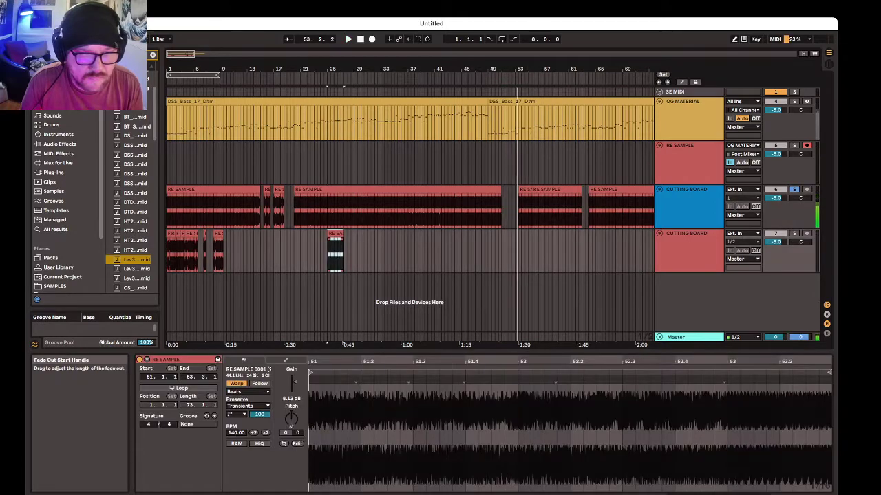
Step: Split the moved section on the lower track at 26.1.1
scroll(340, 237, up, 5)
scroll(315, 249, up, 3)
click(328, 251)
click(341, 251)
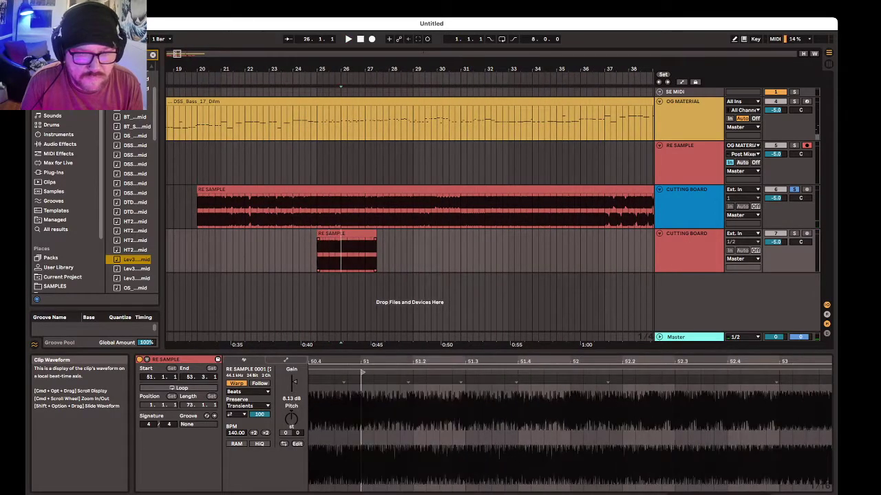
key(super+e)
Step: Place the section's first piece in the gap at 5.4.1 and its second piece in the gap at 7.1.1
scroll(340, 251, left, 5)
scroll(338, 251, left, 5)
scroll(339, 251, down, 4)
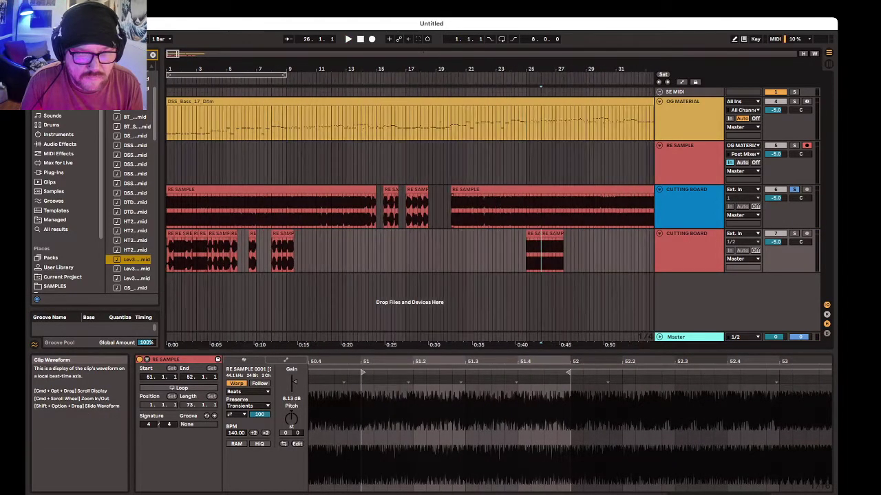
drag(509, 234, 249, 234)
key(plus)
key(minus)
drag(496, 234, 254, 237)
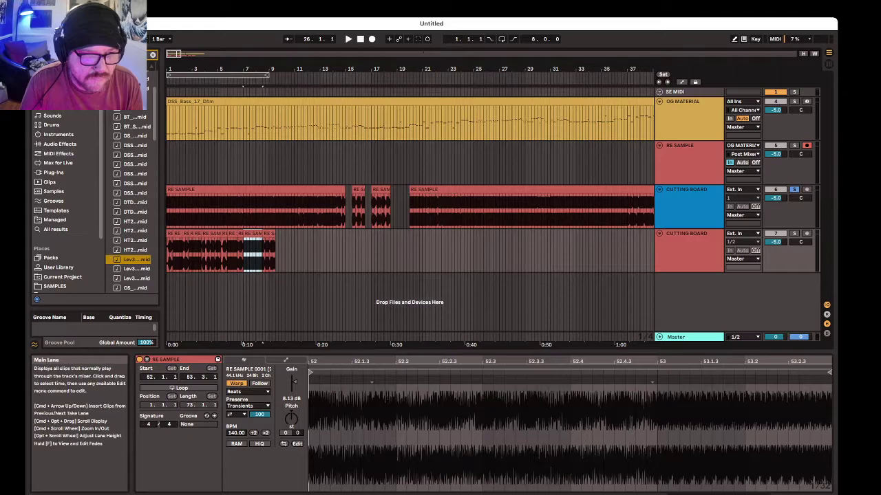
scroll(289, 254, up, 3)
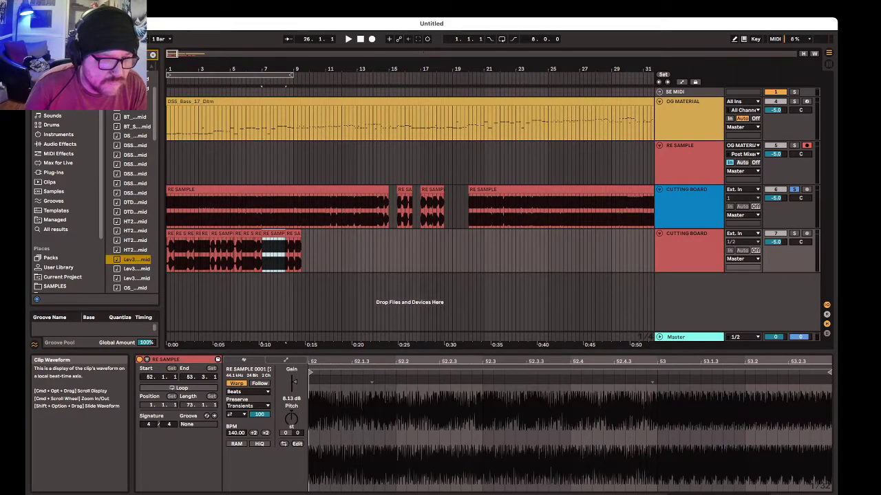
Step: Shift the five clips of the second phrase one beat earlier so they start at 5.1.1
click(238, 254)
scroll(237, 255, up, 2)
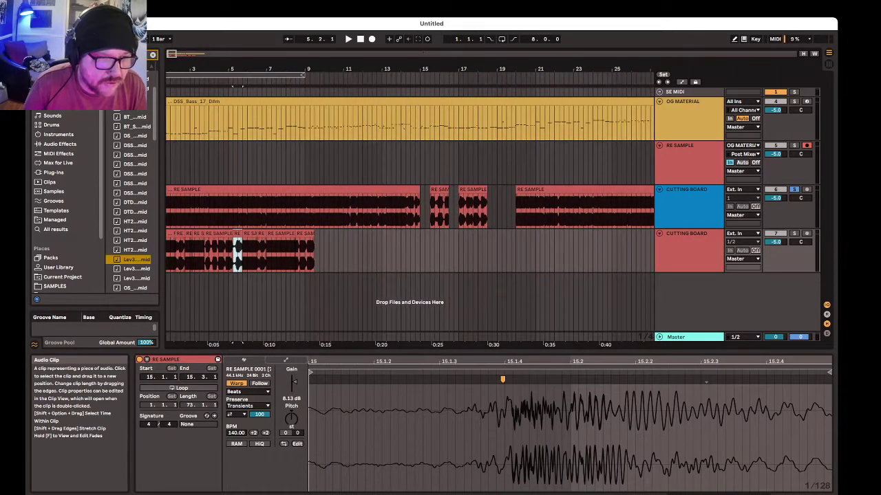
shift+click(305, 234)
drag(305, 234, 300, 234)
scroll(300, 235, left, 1)
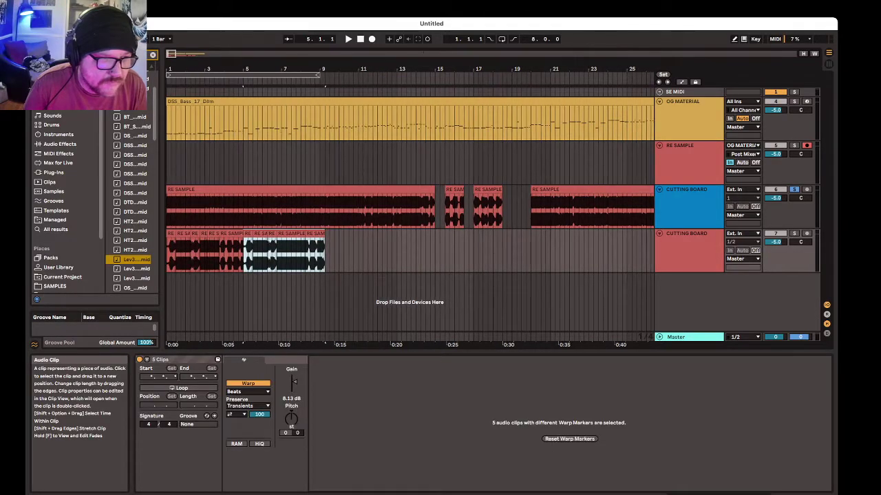
Step: Solo the lower CUTTING BOARD track and play the whole sequence from bar 1
click(172, 234)
key(space)
key(space)
key(space)
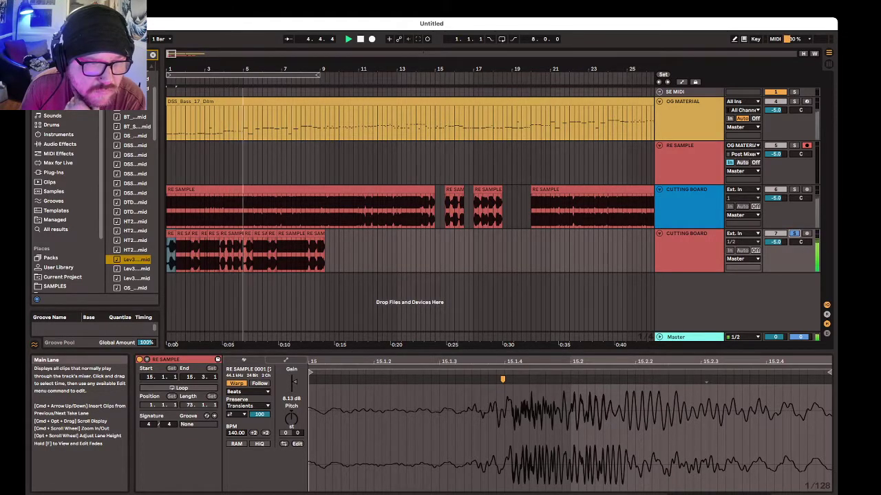
Step: Shorten the end of the slice before bar 5 and trim the sequence's last slice to end just before bar 9
scroll(276, 235, up, 5)
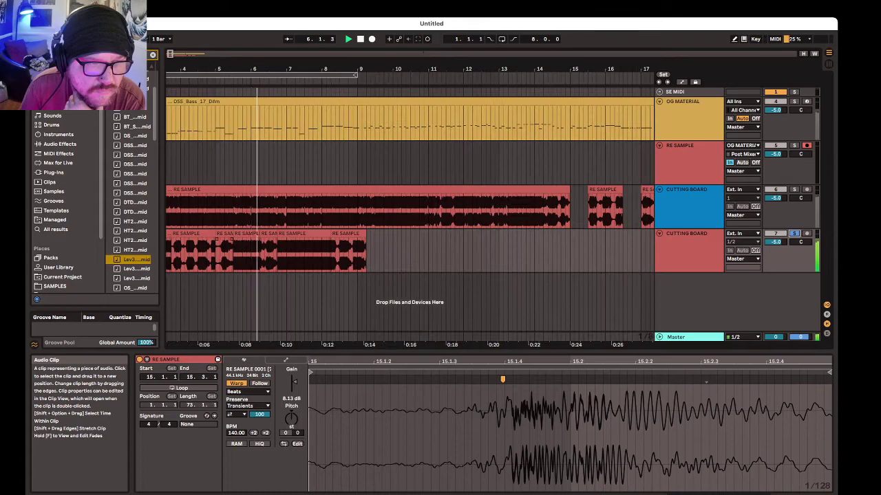
drag(215, 234, 210, 234)
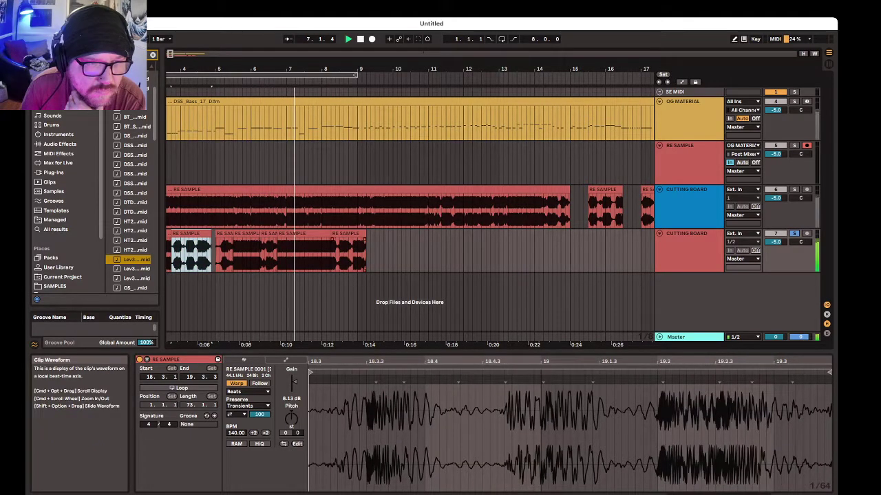
click(348, 234)
drag(366, 234, 353, 234)
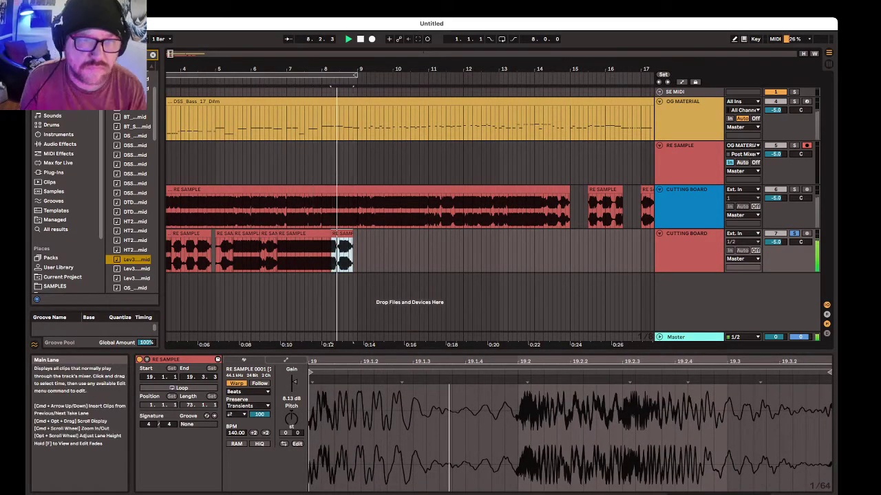
Step: Consolidate all eleven clips on the lower track from bar 1 to bar 9 into one eight-bar clip
scroll(353, 251, left, 3)
drag(450, 254, 168, 254)
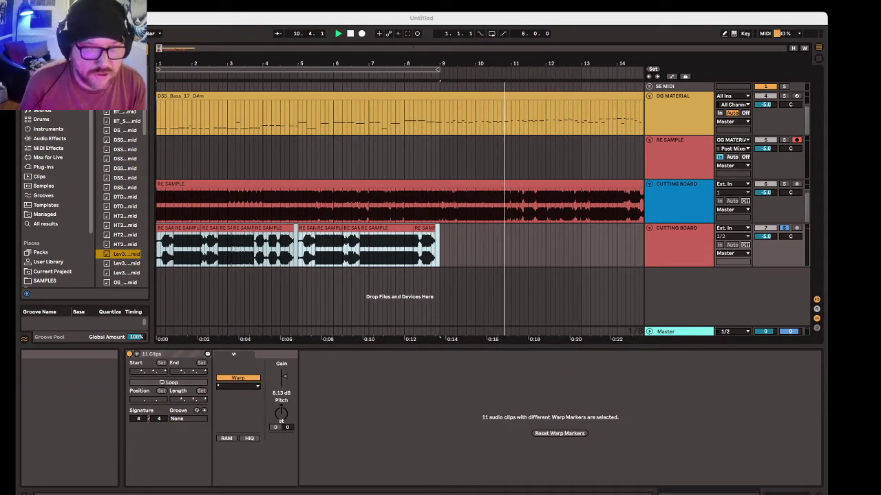
key(super+j)
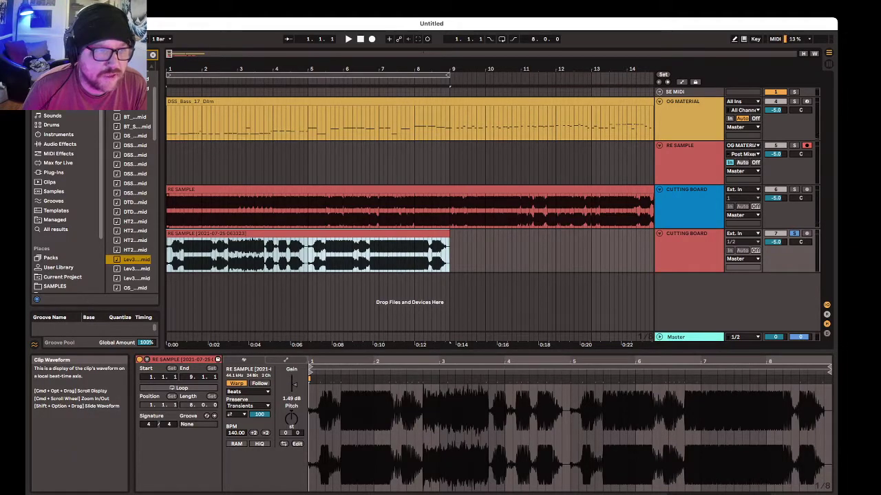
Step: Widen the browser and show the contents of the SAMPLES folder
drag(161, 206, 198, 206)
scroll(63, 250, down, 5)
click(64, 251)
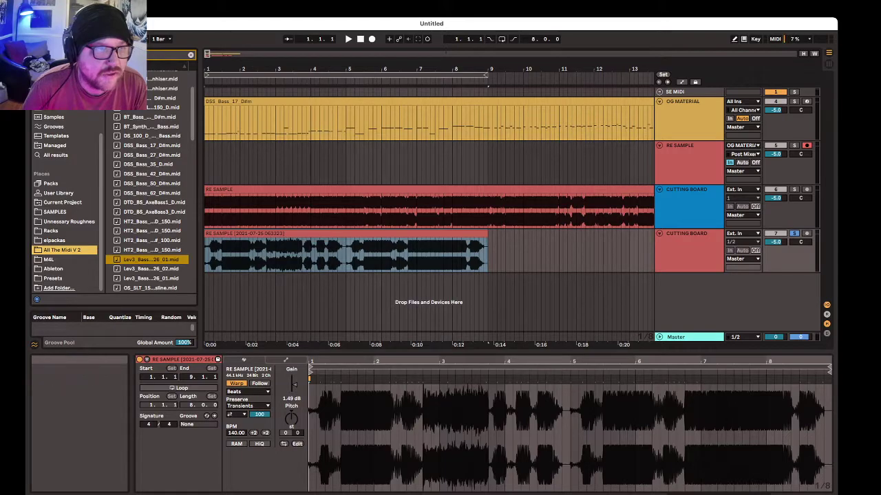
scroll(63, 250, up, 2)
click(55, 250)
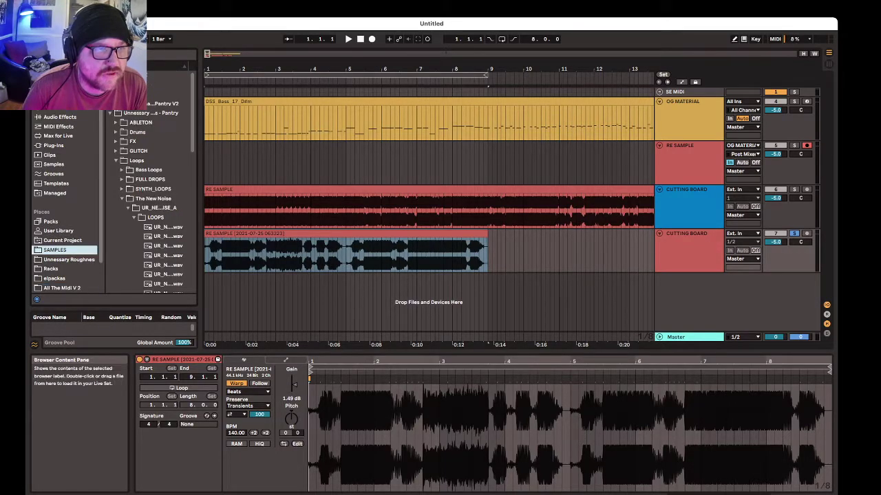
Step: Collapse the pantry sample folders and browse Ghost Syndicate's ShinobiBeats pack to its GS_SB_drum loops folder, widening the browser to read the names
click(109, 113)
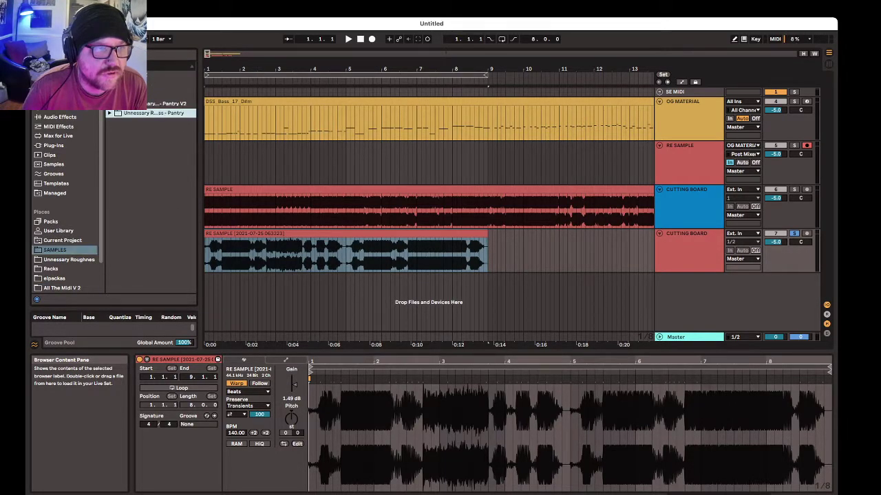
click(109, 95)
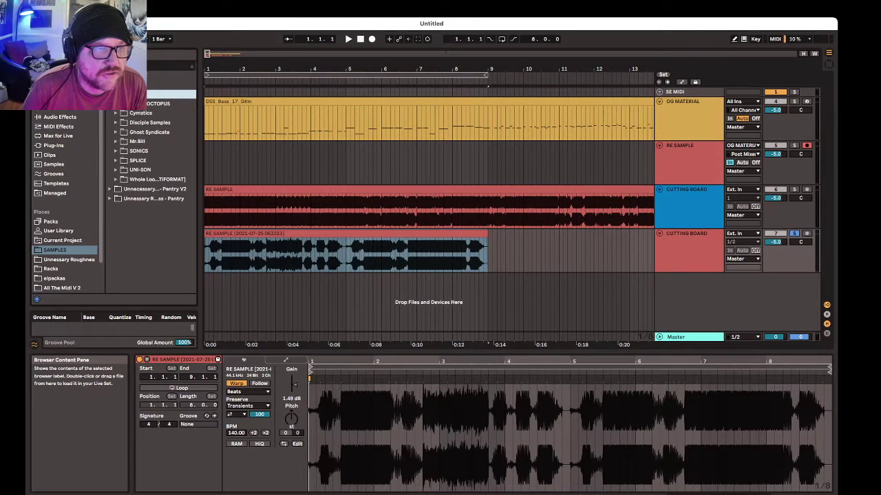
click(115, 132)
scroll(148, 199, down, 4)
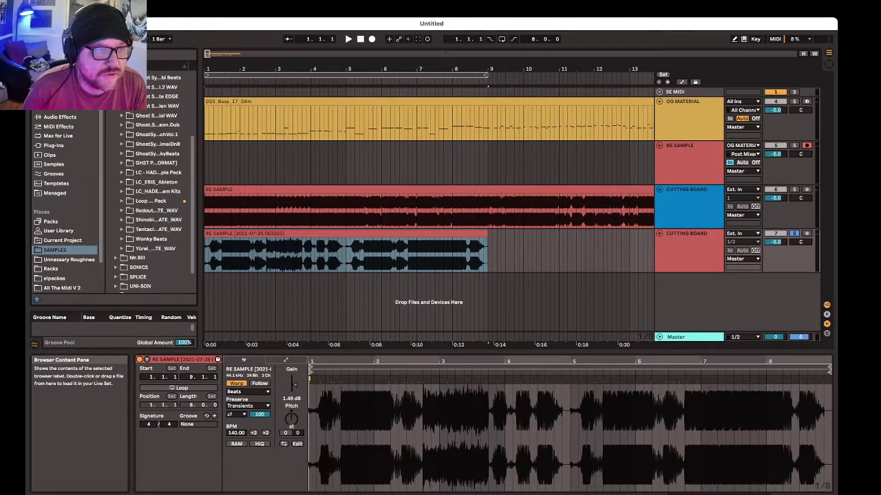
drag(199, 206, 233, 206)
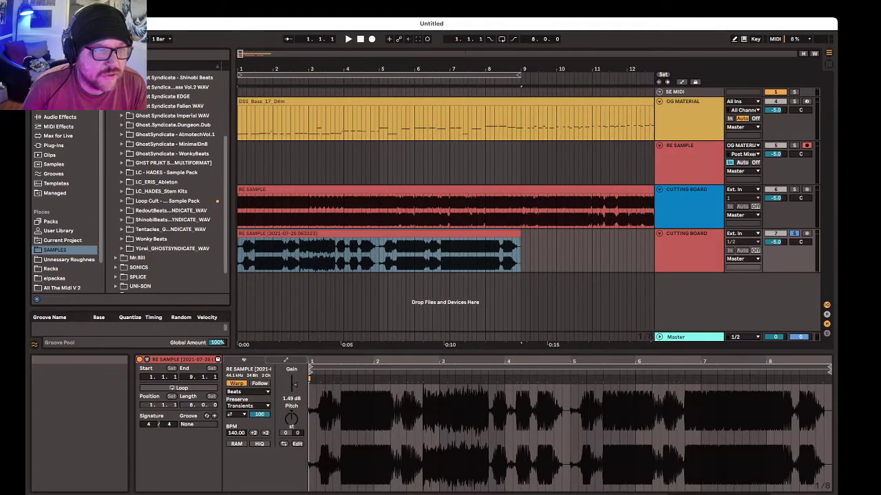
click(122, 220)
scroll(158, 220, down, 2)
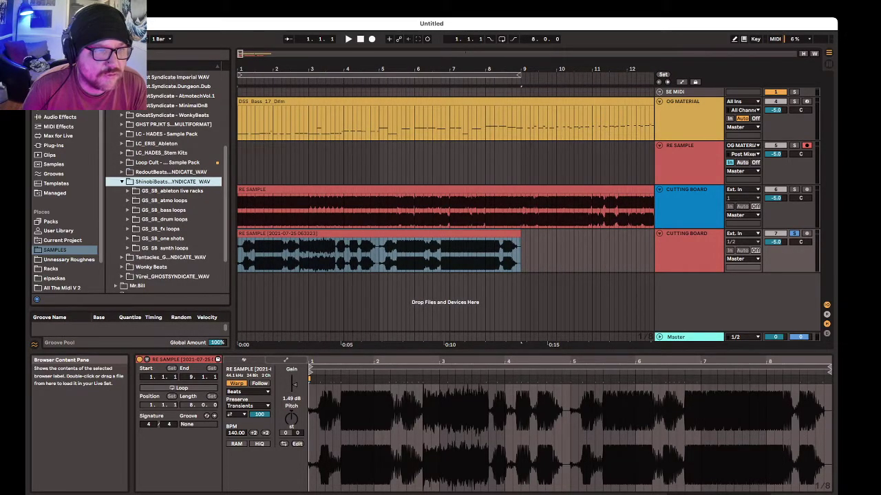
click(128, 220)
scroll(158, 220, down, 15)
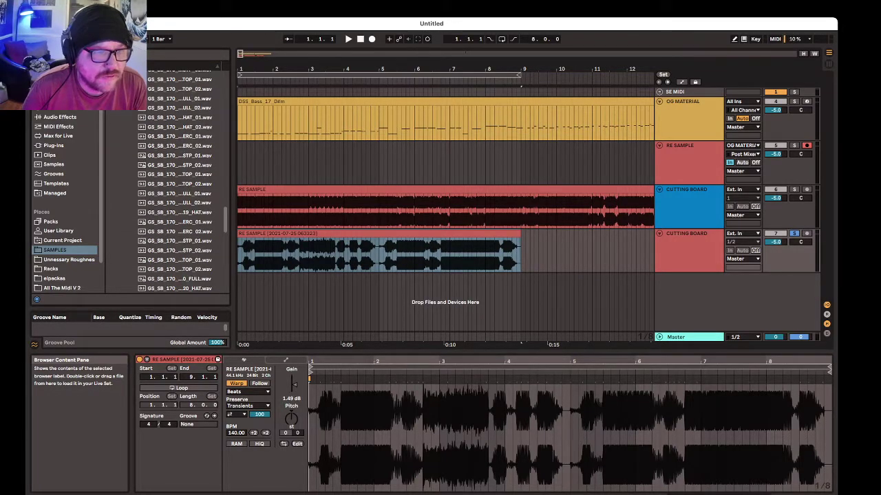
Step: Audition GS_SB_170_DRUMLOOP_19_STP_01 and STP_02, placing them at bars 1 and 5 of a new track below the bass
click(179, 241)
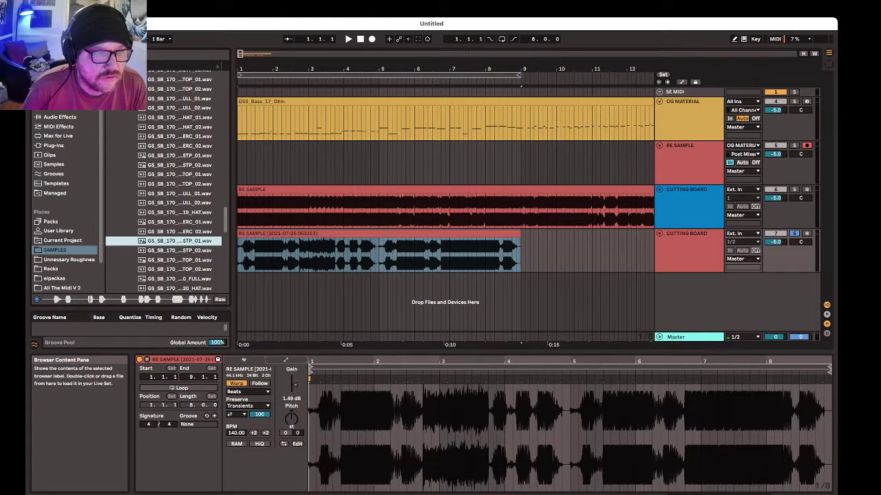
key(Down)
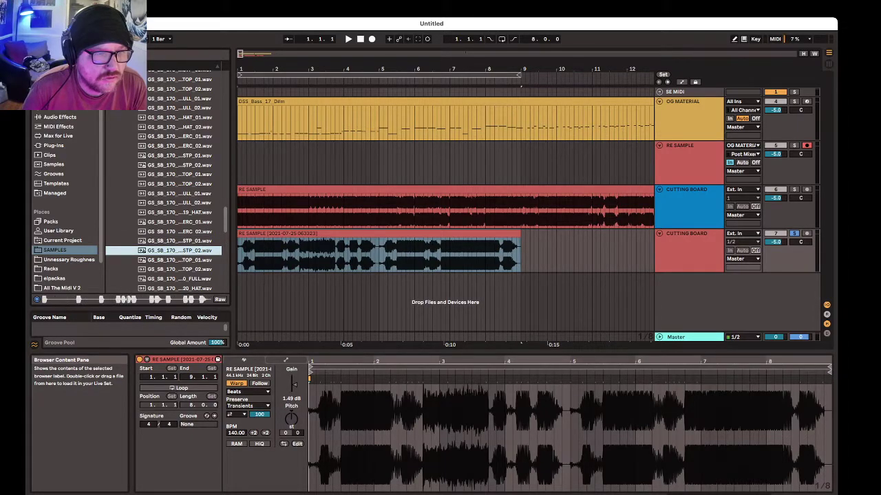
drag(179, 240, 242, 292)
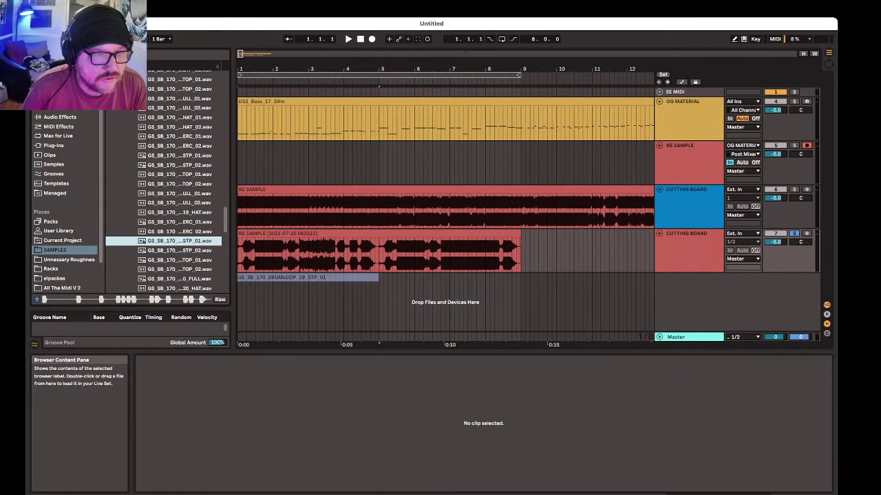
key(Down)
drag(179, 250, 382, 284)
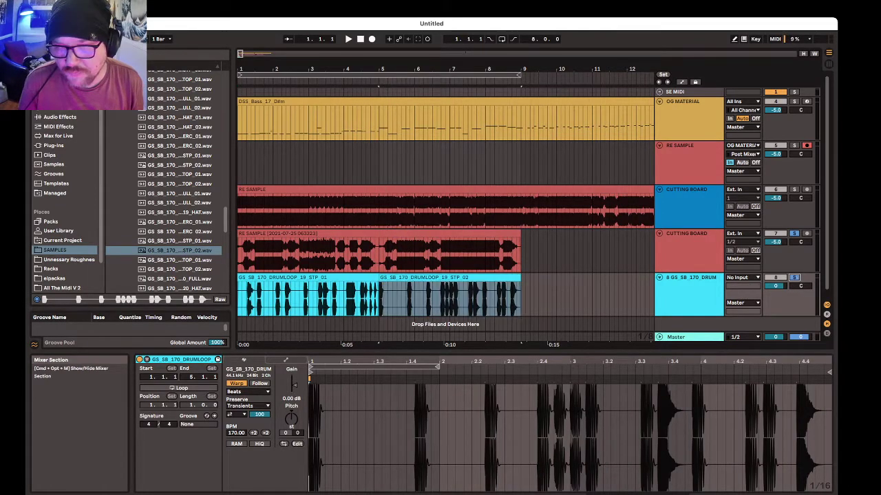
Step: Solo the new drum track at a volume of -2.8 dB and play it with the bass phrase from bar 1
click(794, 277)
drag(775, 287, 776, 289)
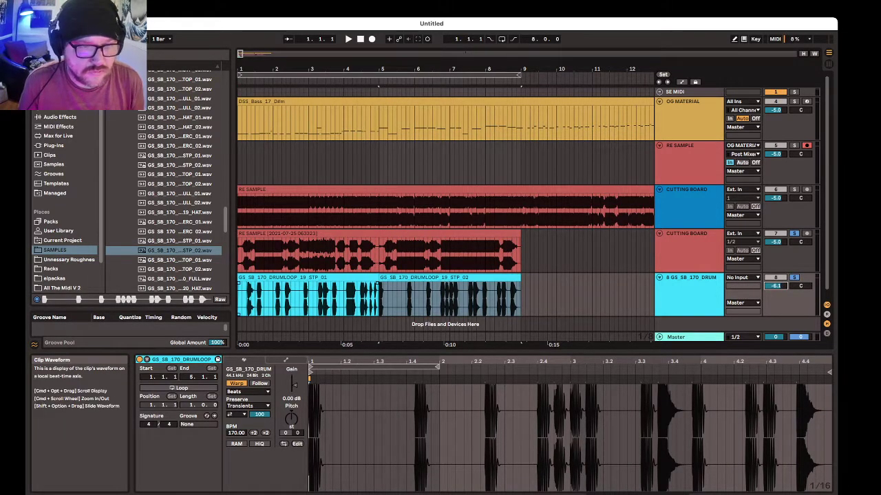
click(337, 278)
key(space)
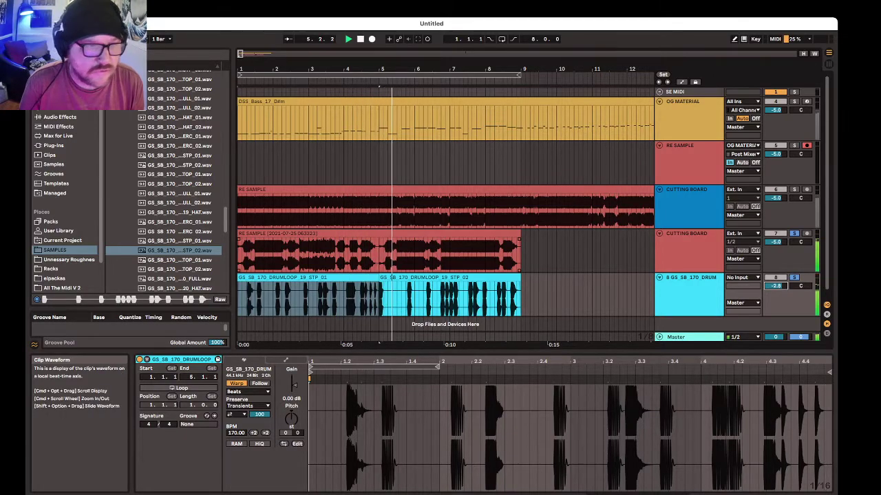
Step: Open the GS_ROB_drum loops folder inside Ghost Syndicate's Redout Beats pack
scroll(179, 183, up, 10)
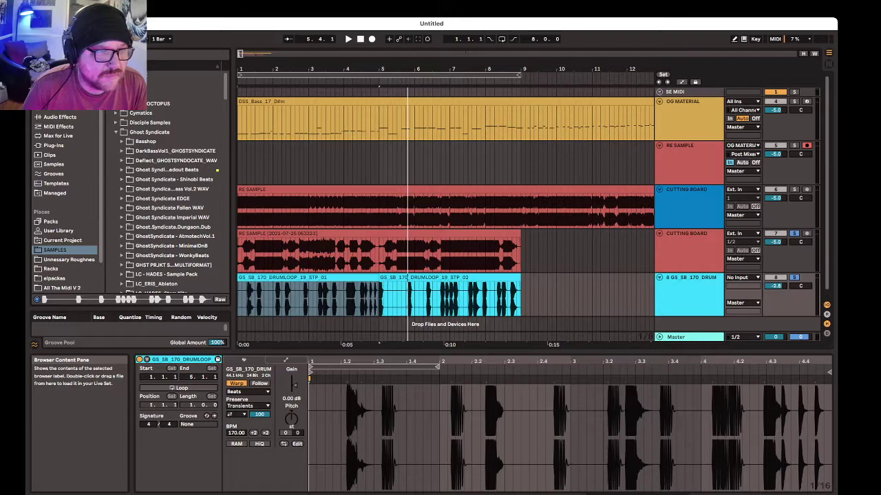
click(122, 170)
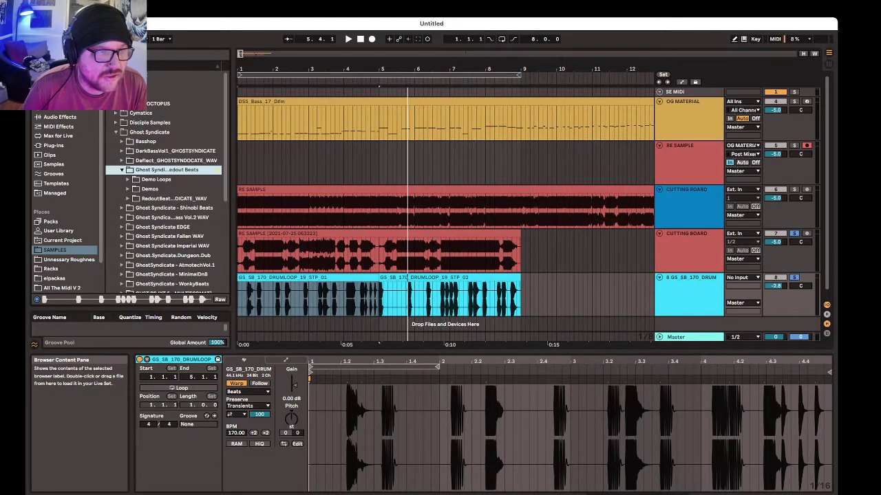
click(128, 199)
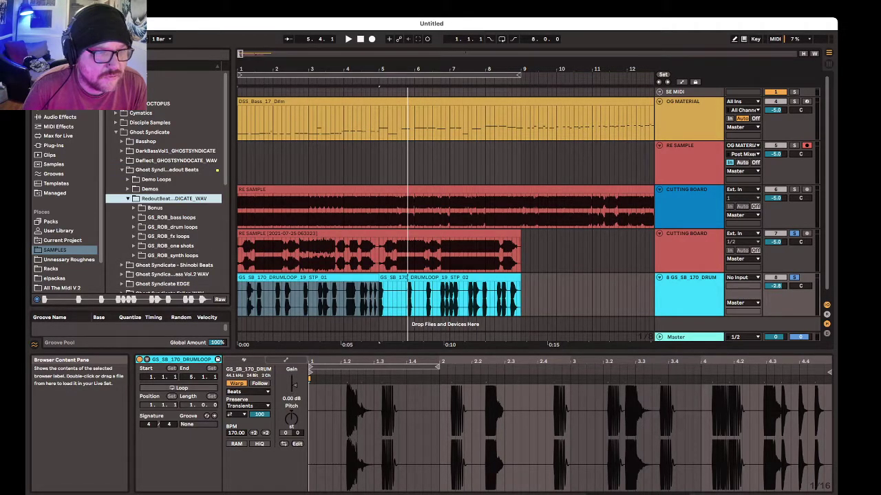
click(133, 227)
scroll(165, 227, down, 15)
Step: Preview several GS_ROB drum loops, working back up the list from one near the 140 BPM full loops
scroll(172, 245, down, 5)
click(172, 246)
key(Up)
key(Up)
key(Up)
key(Up)
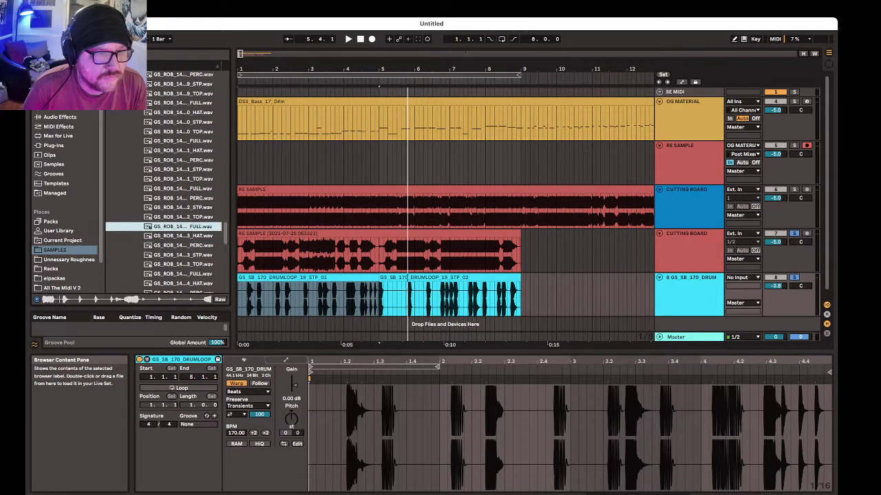
Step: Replace the drum clips with GS_ROB_140_DRUMLOOP_12_STP at bar 1, duplicate it to bar 5, and play from bar 1
drag(182, 207, 240, 296)
key(super+d)
click(275, 278)
key(space)
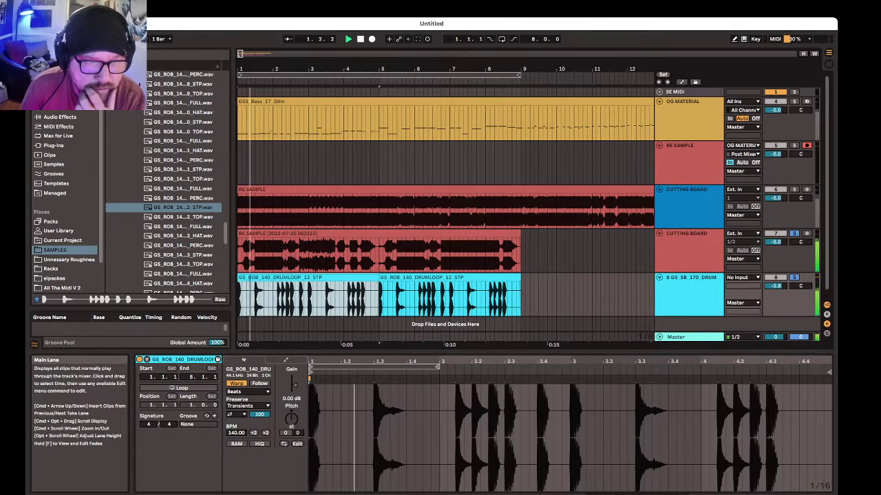